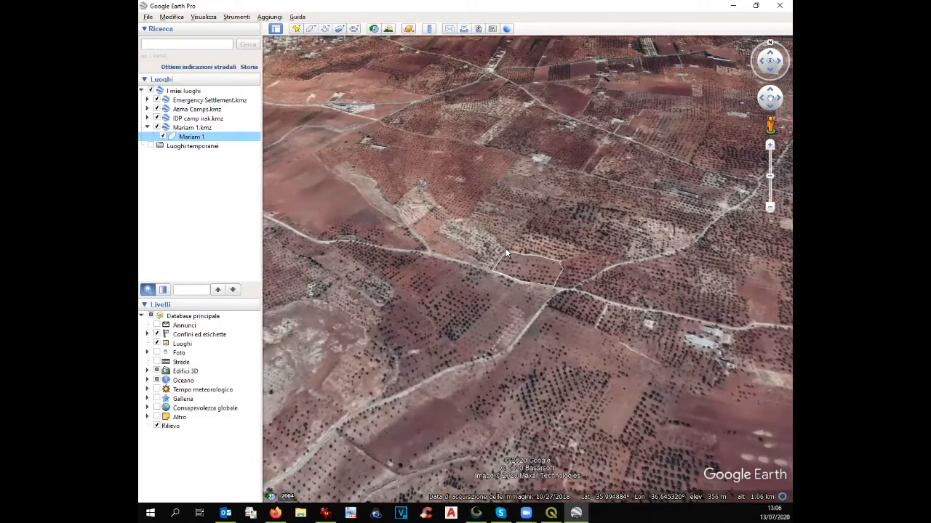
# Examine the Mariam 1 site boundary and its surroundings in Google Earth Pro, and close it to switch to Global Mapper
pyautogui.scroll(3, 506, 248)
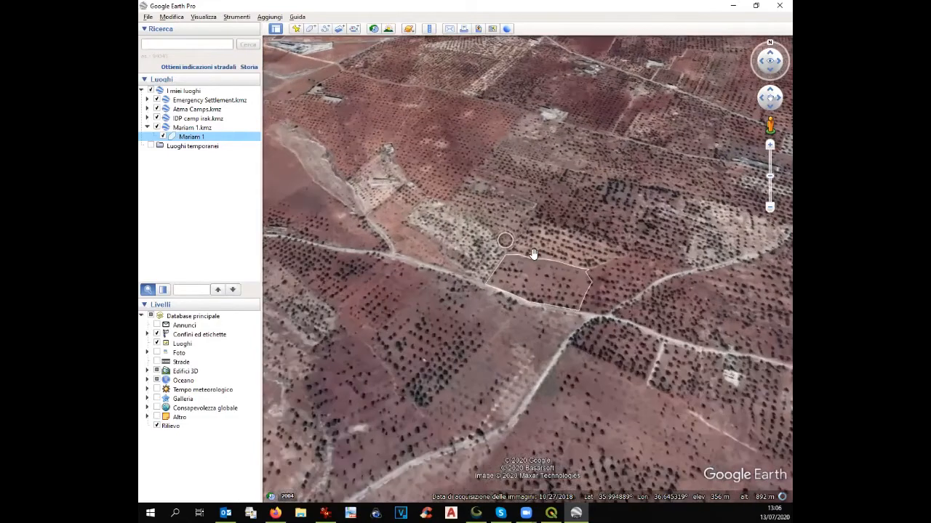
pyautogui.scroll(-2, 536, 250)
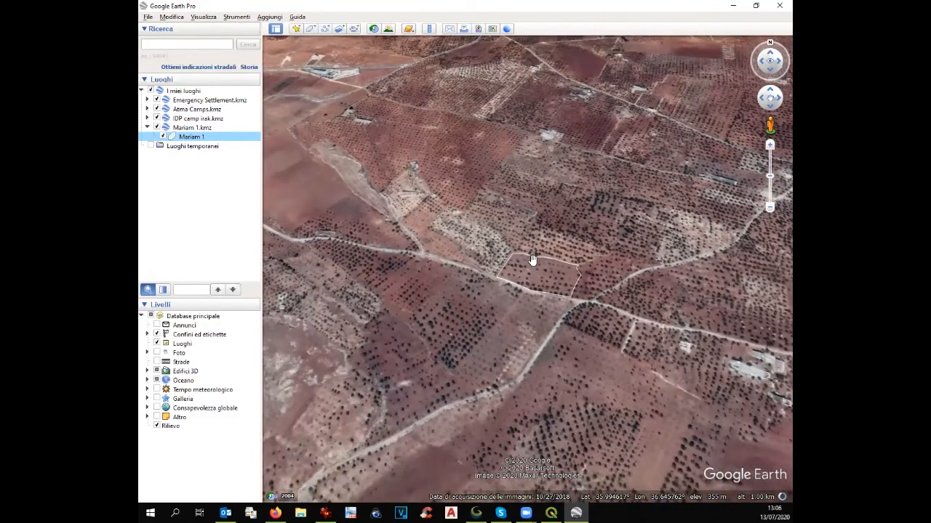
pyautogui.scroll(1, 528, 288)
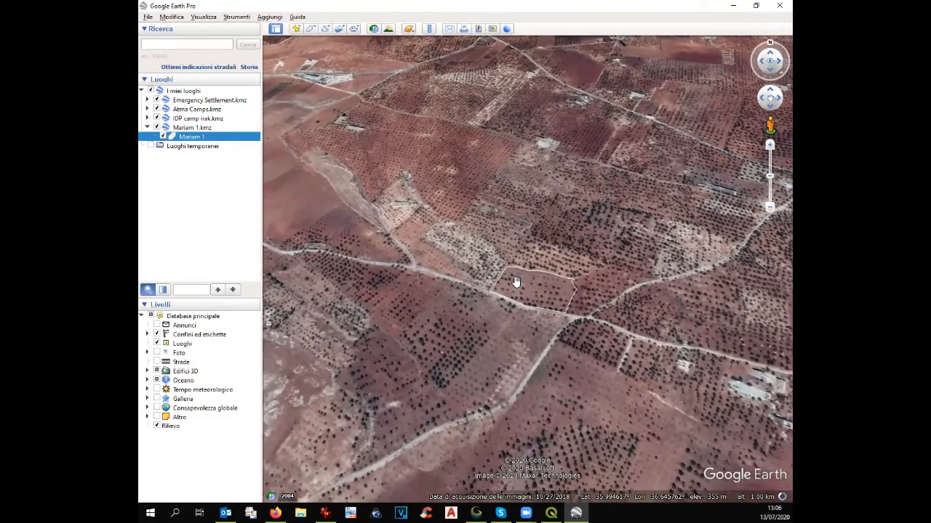
pyautogui.scroll(1, 515, 282)
pyautogui.scroll(-1, 317, 286)
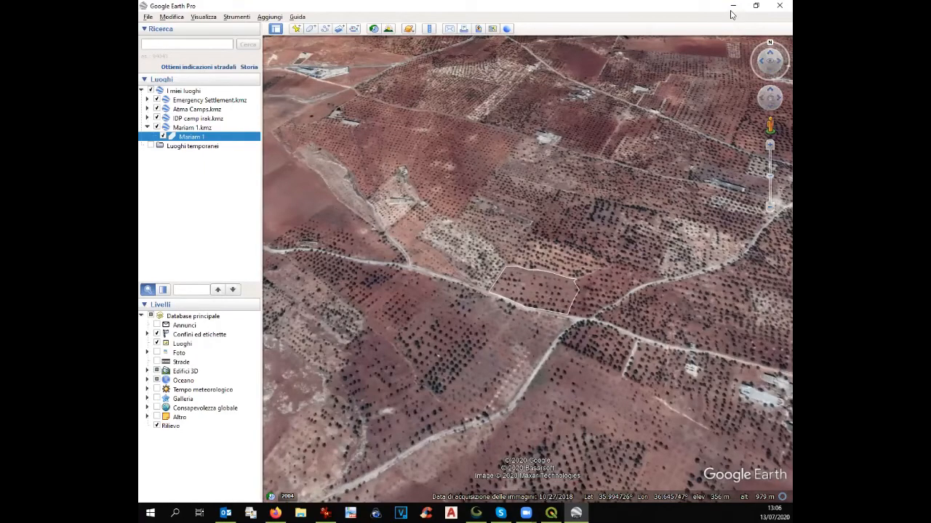
pyautogui.click(776, 7)
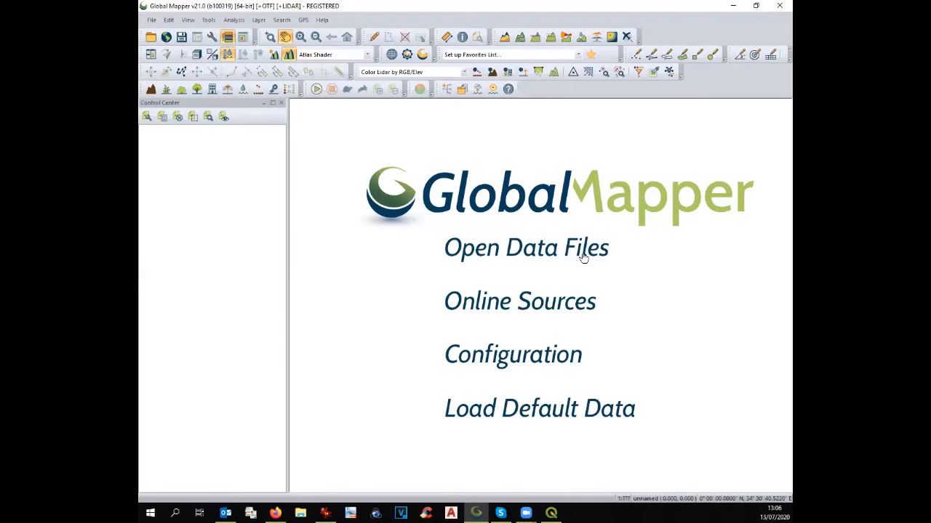
# Load the Mariam 1.kmz site boundary from the 200713 folder into the workspace
pyautogui.click(152, 37)
pyautogui.scroll(-2, 441, 291)
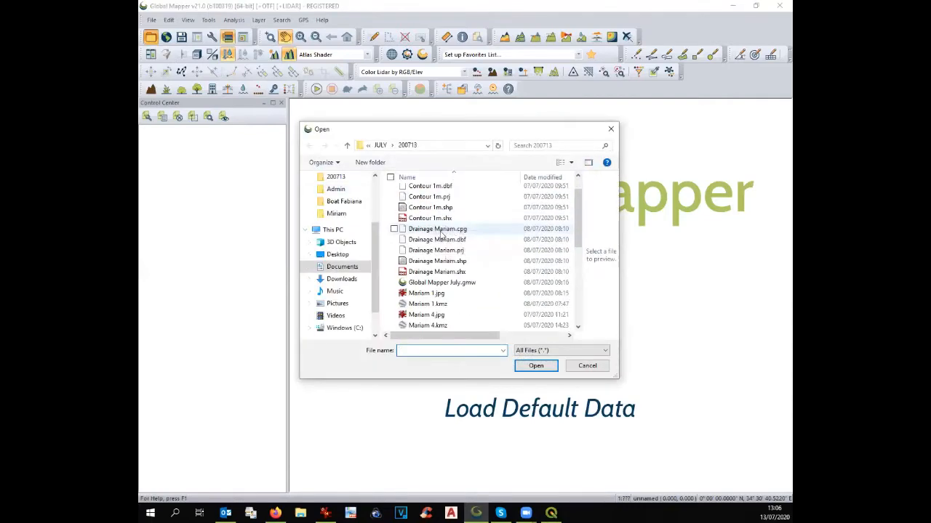
pyautogui.click(436, 303)
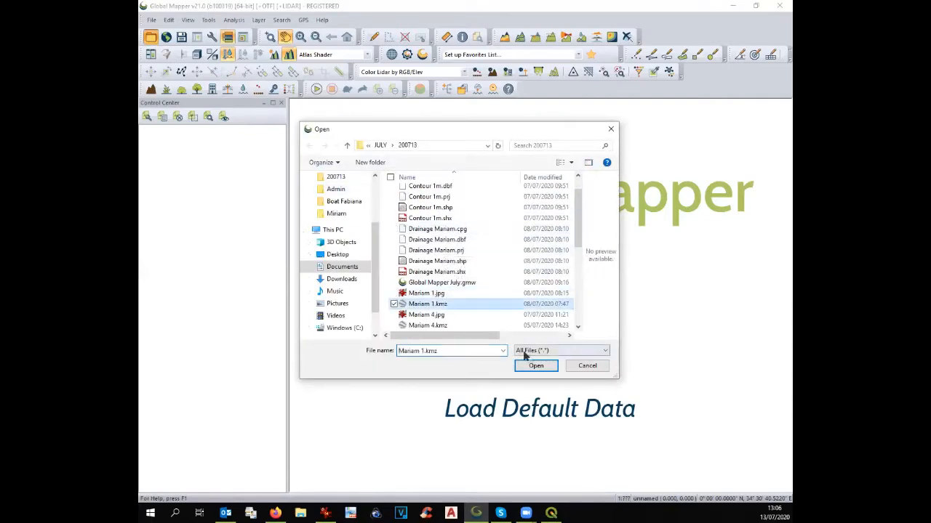
pyautogui.click(535, 365)
pyautogui.scroll(-3, 538, 364)
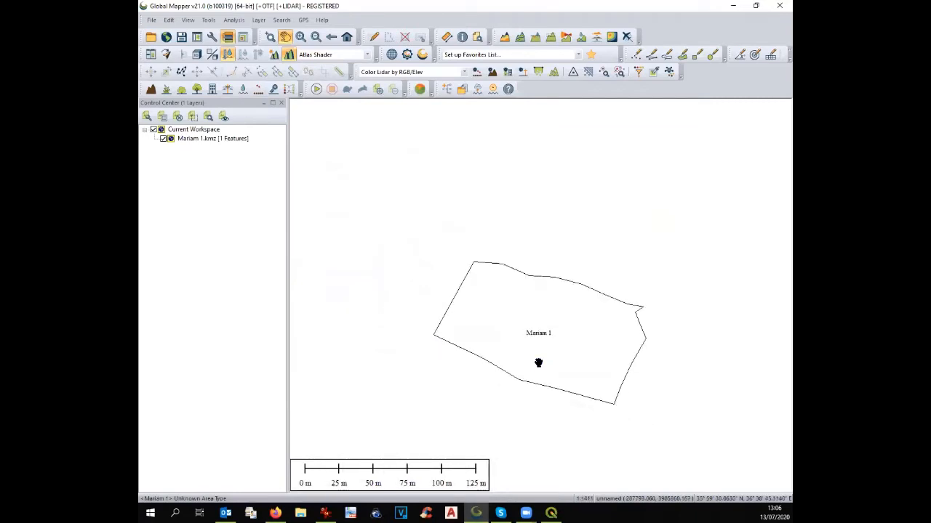
pyautogui.moveTo(541, 322); pyautogui.dragTo(536, 287)
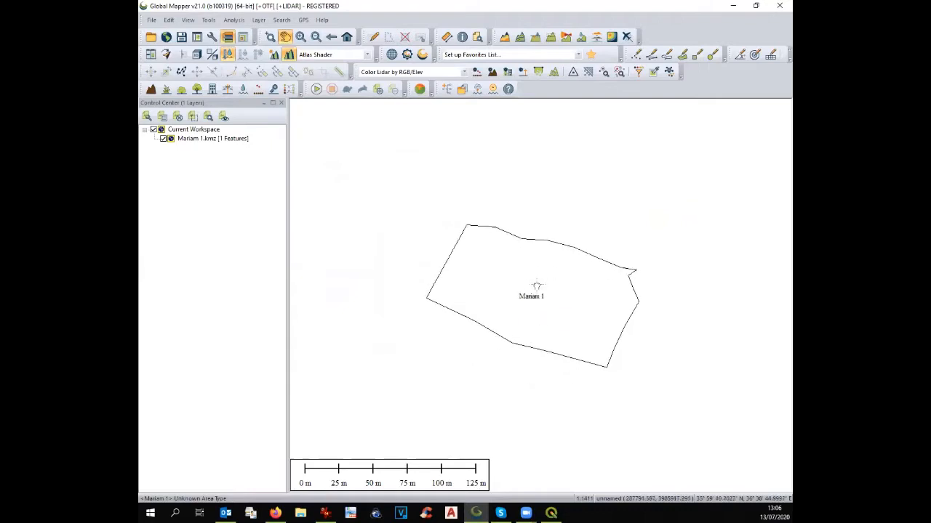
pyautogui.scroll(-1, 536, 287)
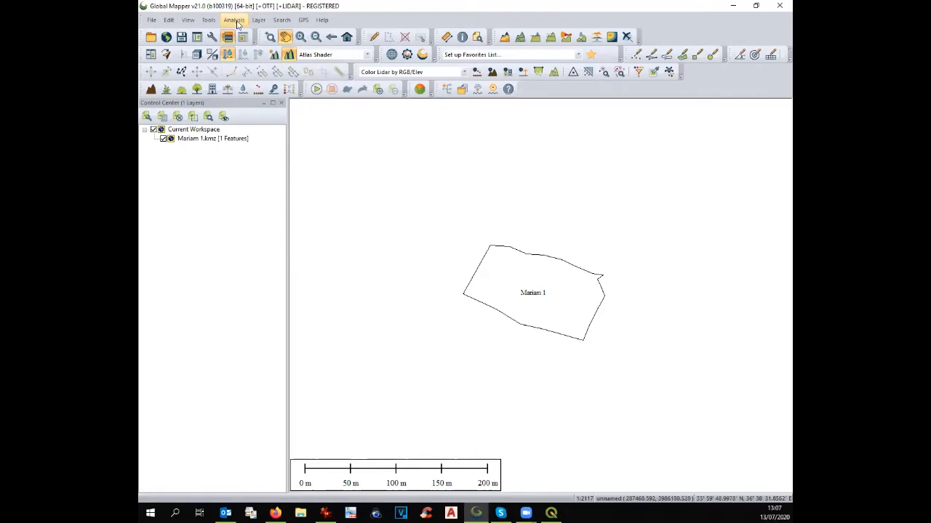
# Check the workspace's projection type and UTM zone in the configuration and accept the settings
pyautogui.click(210, 23)
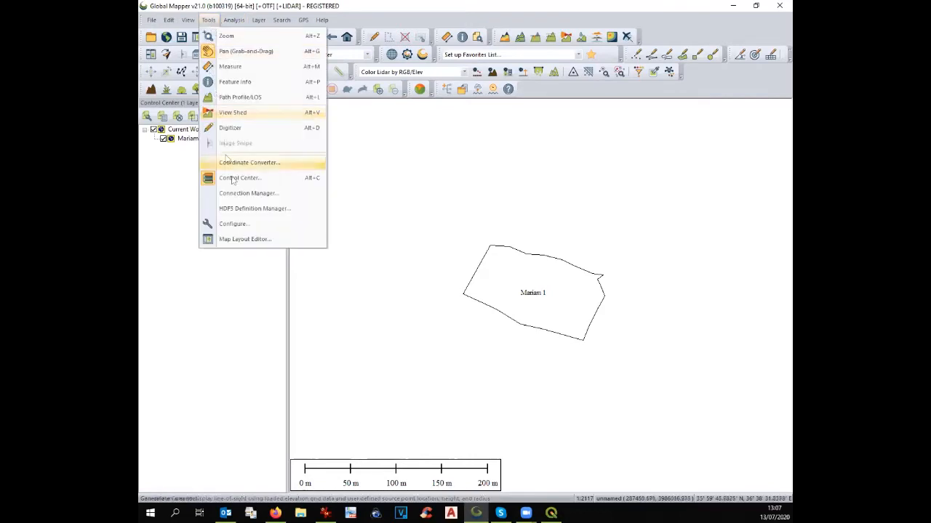
pyautogui.click(250, 224)
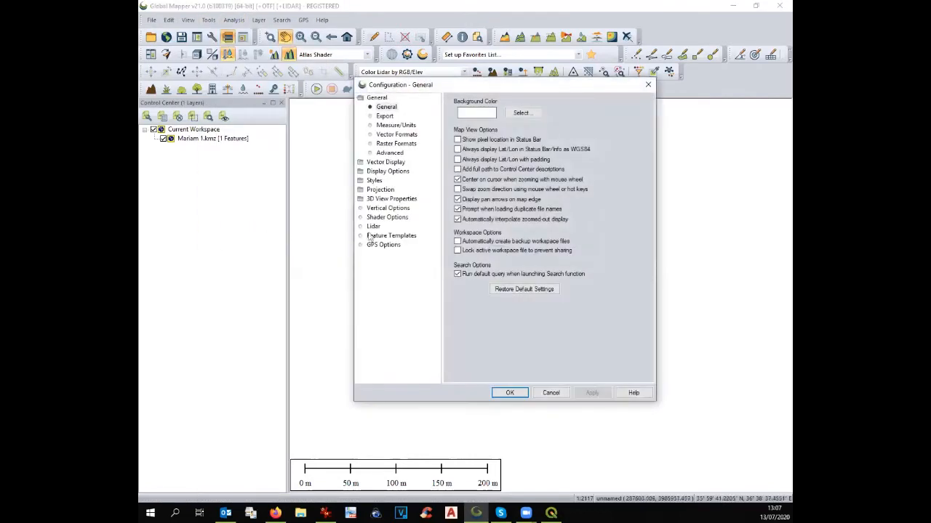
pyautogui.click(375, 189)
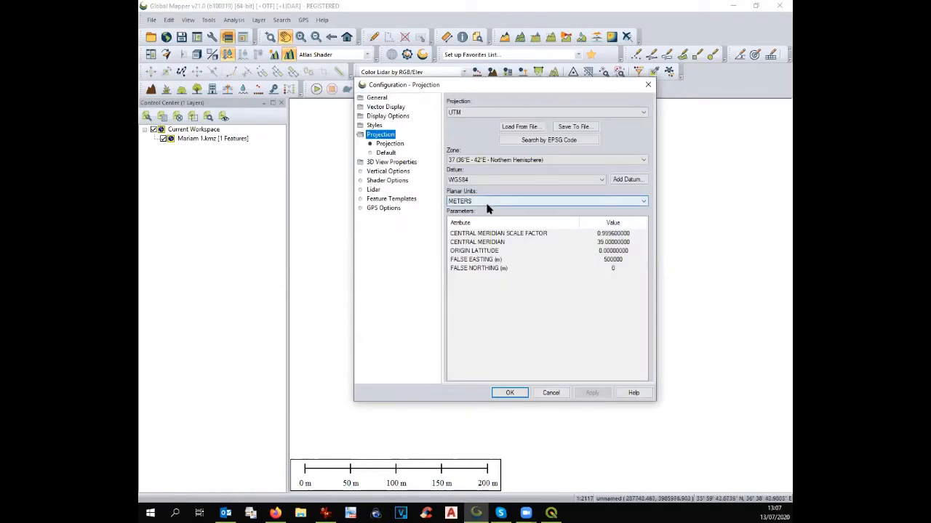
pyautogui.click(487, 114)
pyautogui.click(487, 115)
pyautogui.click(468, 160)
pyautogui.click(468, 161)
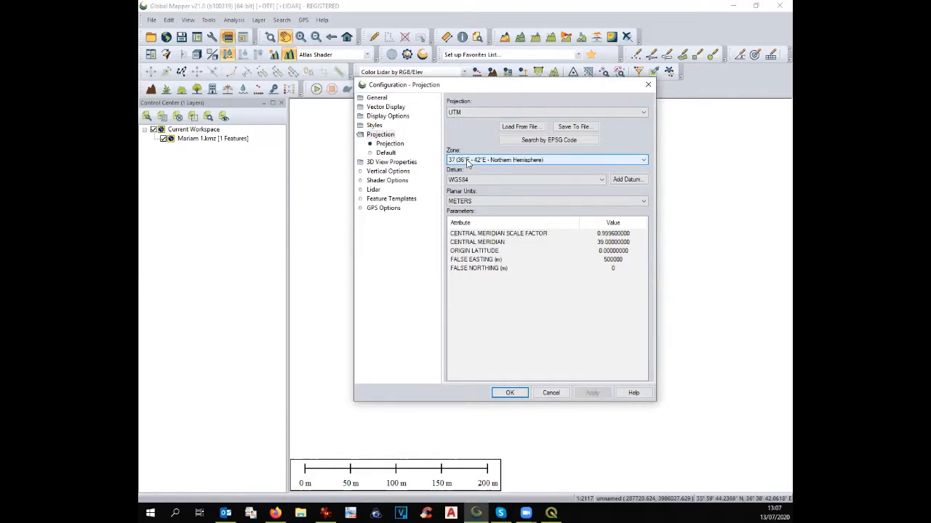
pyautogui.click(512, 393)
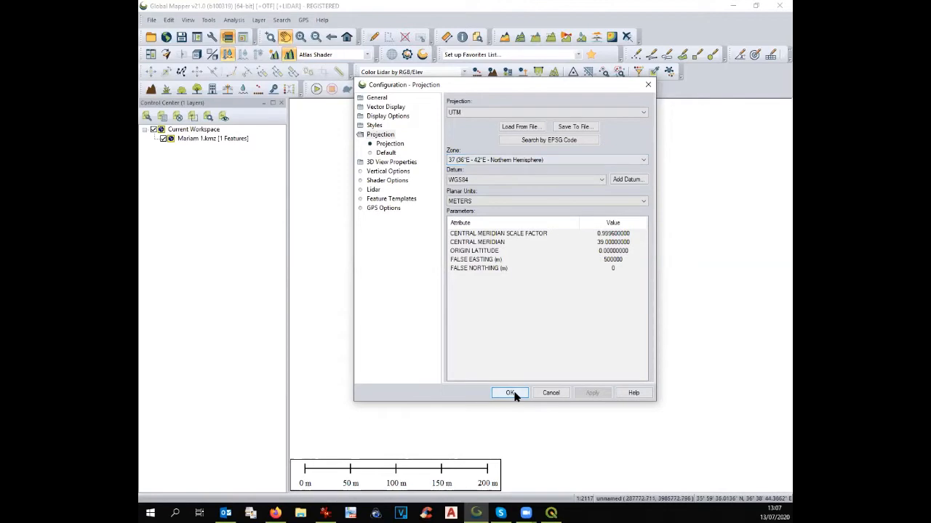
pyautogui.click(513, 393)
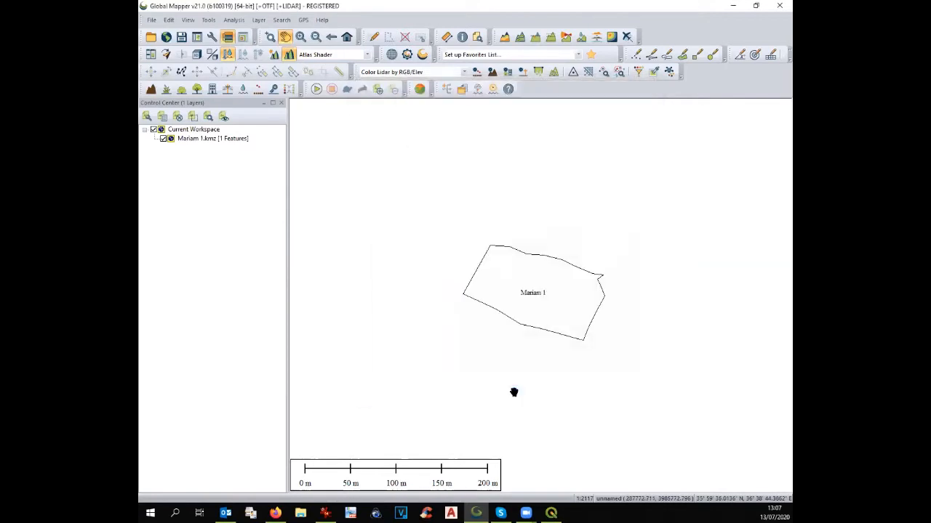
pyautogui.scroll(-1, 527, 329)
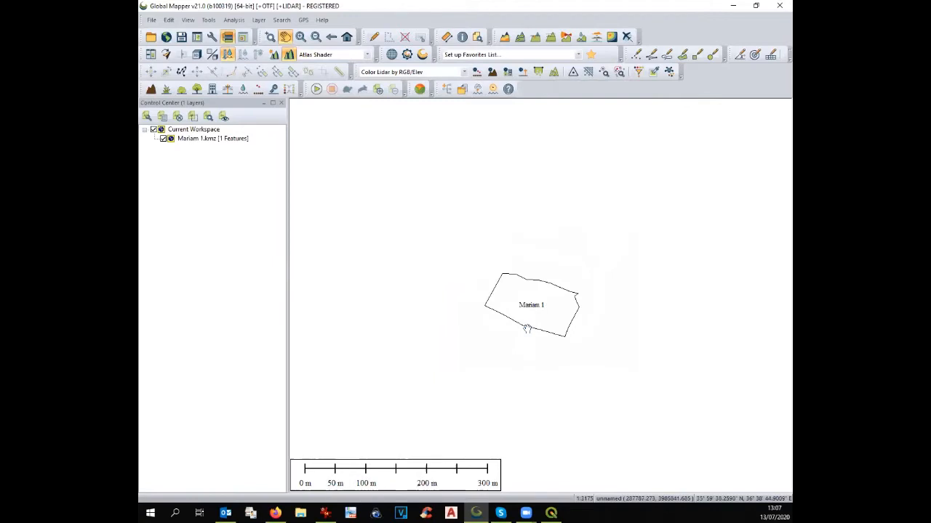
pyautogui.moveTo(528, 319); pyautogui.dragTo(539, 294)
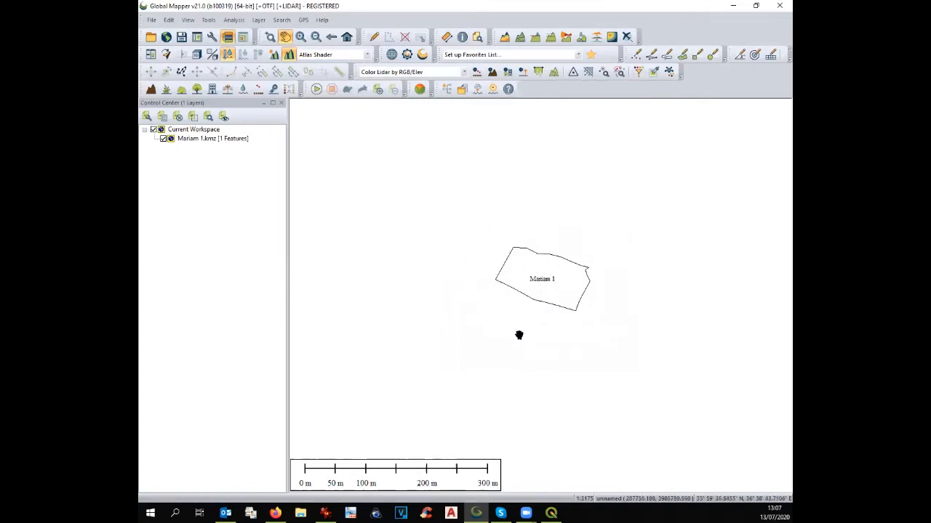
pyautogui.click(152, 36)
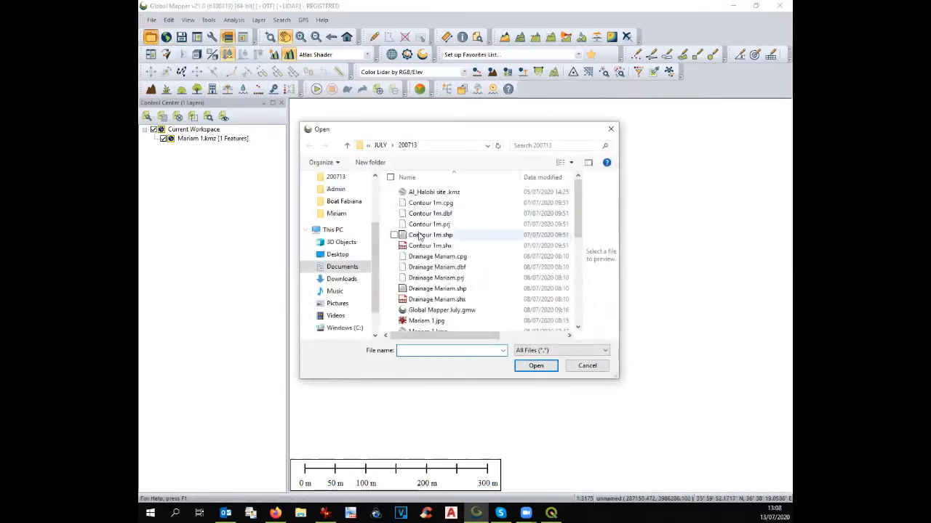
pyautogui.scroll(-1, 429, 309)
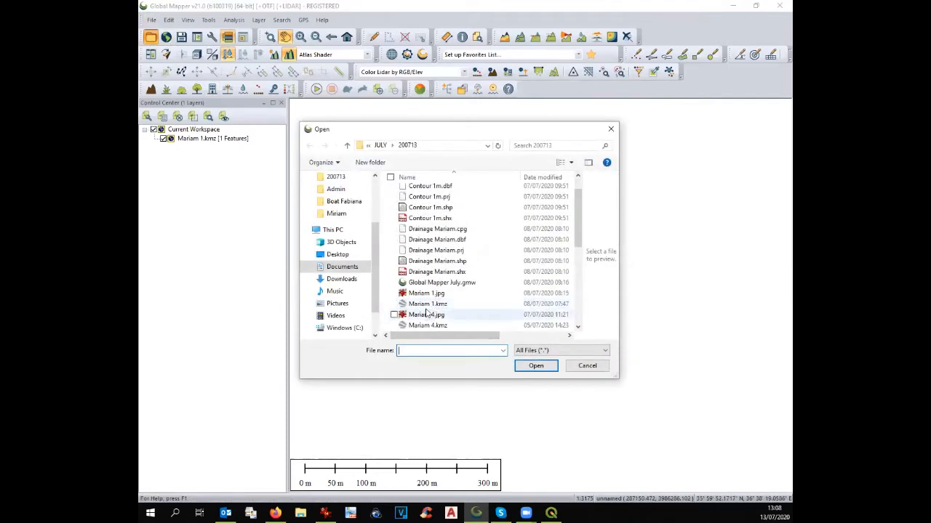
pyautogui.click(588, 365)
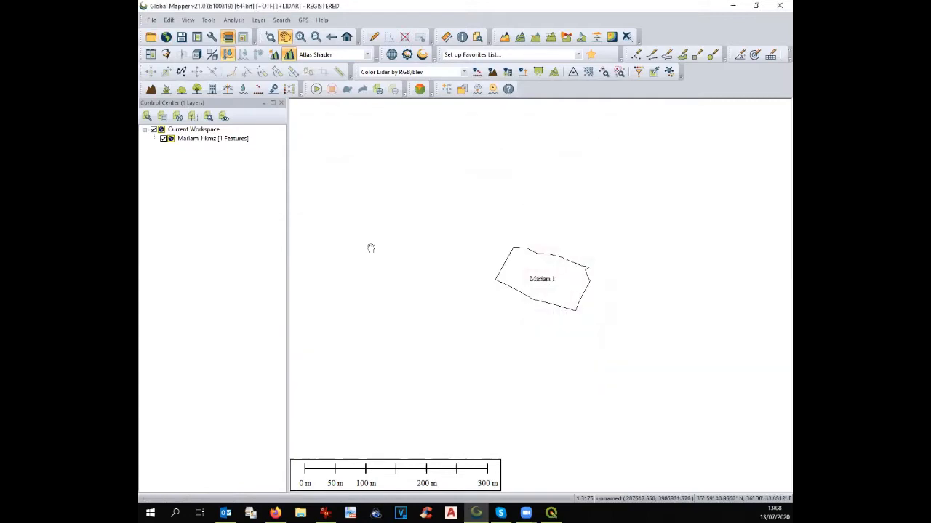
# Add the World Imagery online source for the current screen bounds around the Mariam 1 site
pyautogui.scroll(-1, 415, 262)
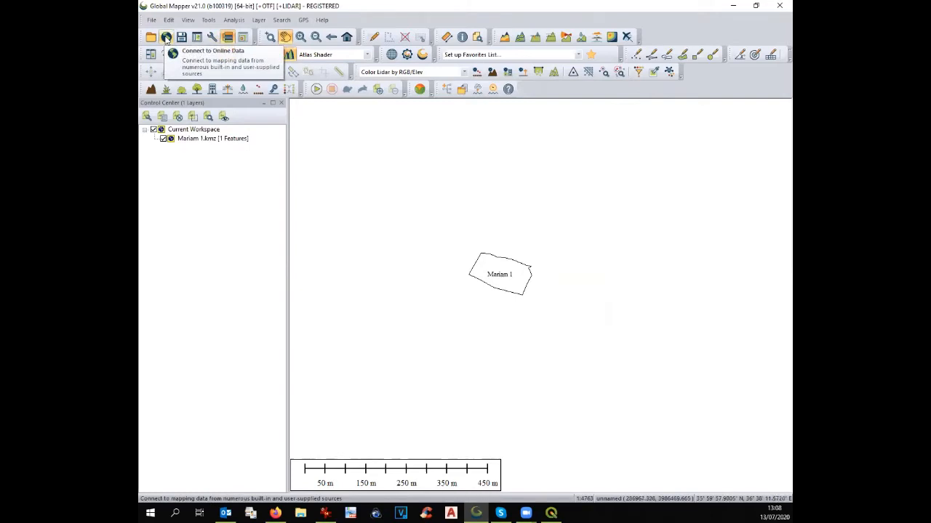
pyautogui.click(166, 40)
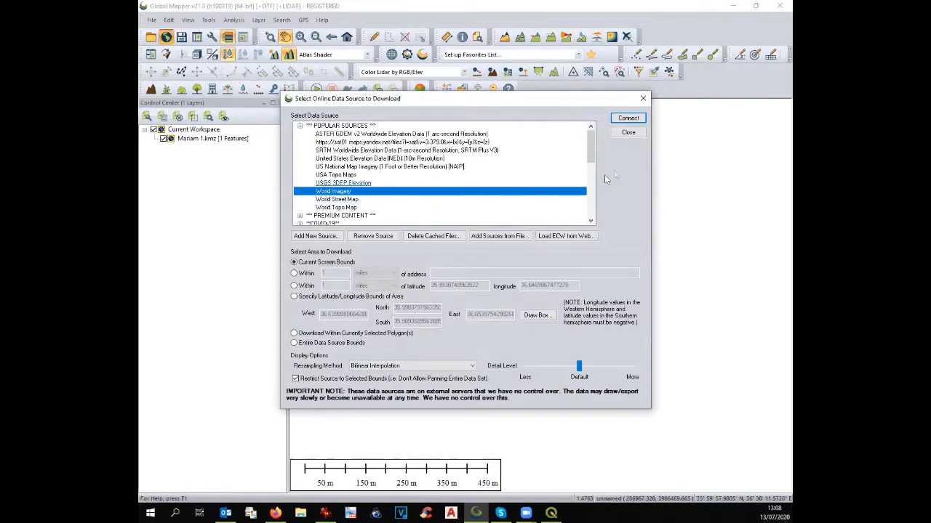
pyautogui.click(628, 132)
pyautogui.scroll(-1, 543, 218)
pyautogui.scroll(-1, 556, 240)
pyautogui.moveTo(552, 243); pyautogui.dragTo(580, 264)
pyautogui.click(166, 37)
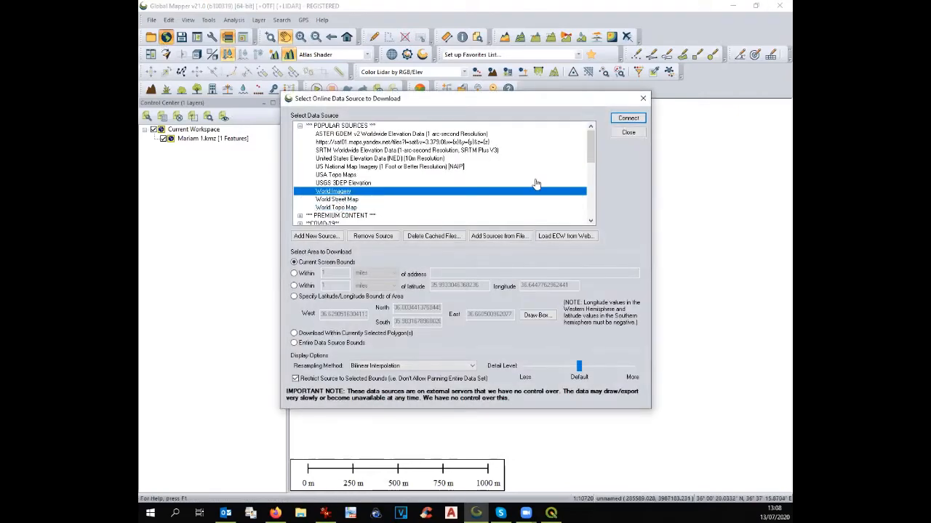
pyautogui.click(629, 118)
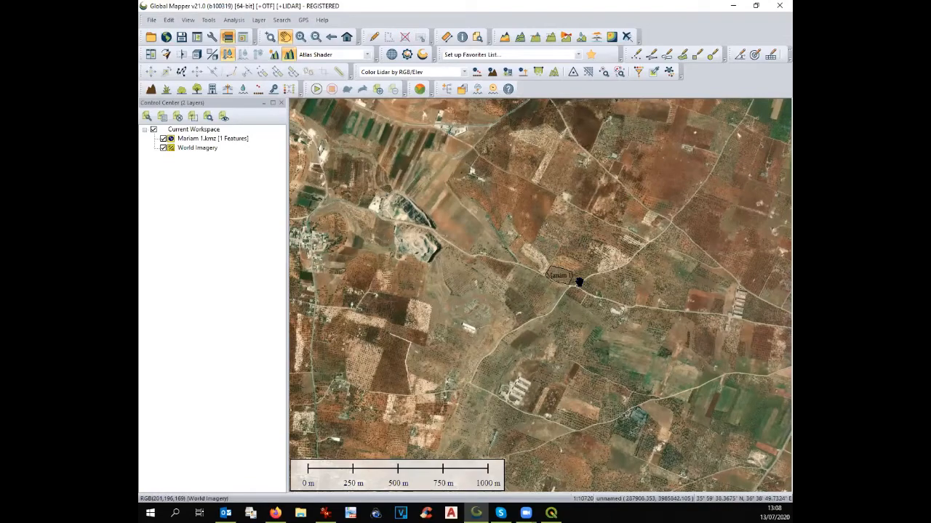
# Hide the World Imagery layer, leaving only the Mariam 1 boundary displayed
pyautogui.click(166, 37)
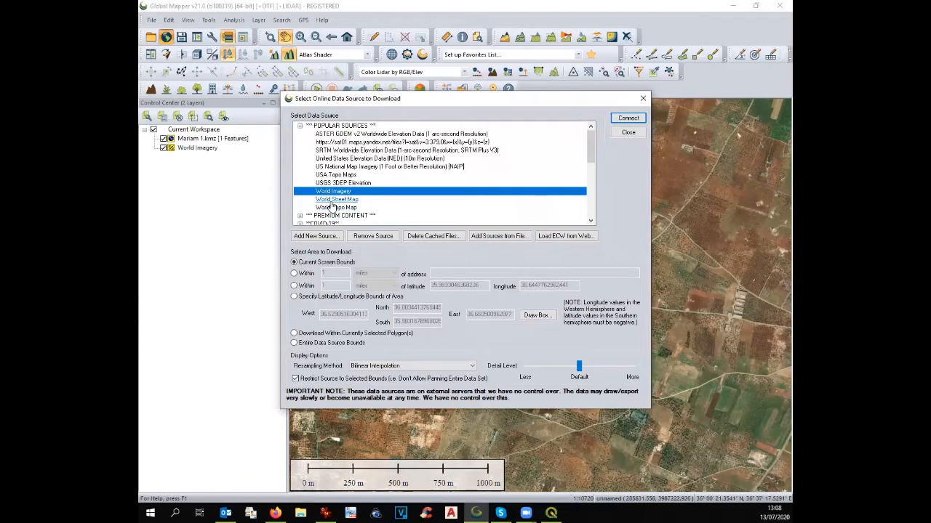
pyautogui.click(629, 134)
pyautogui.scroll(-1, 554, 223)
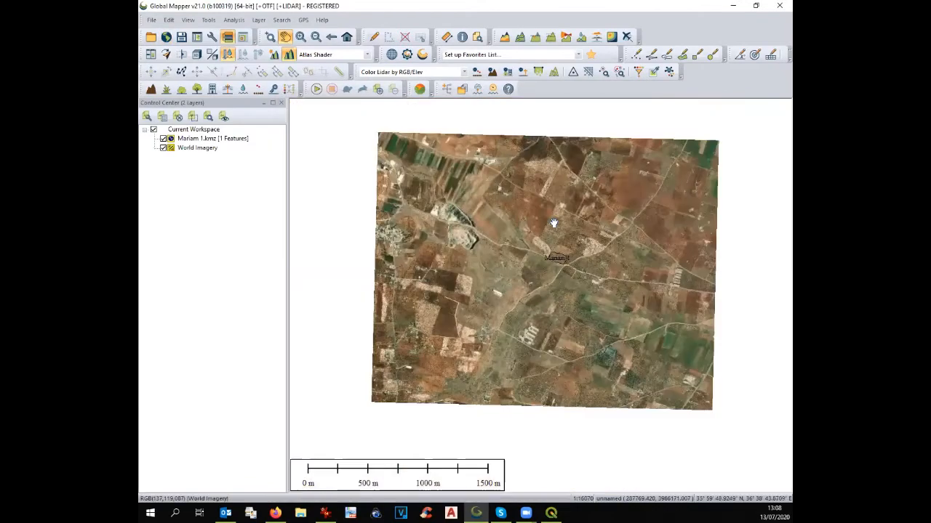
pyautogui.scroll(-1, 554, 224)
pyautogui.click(163, 147)
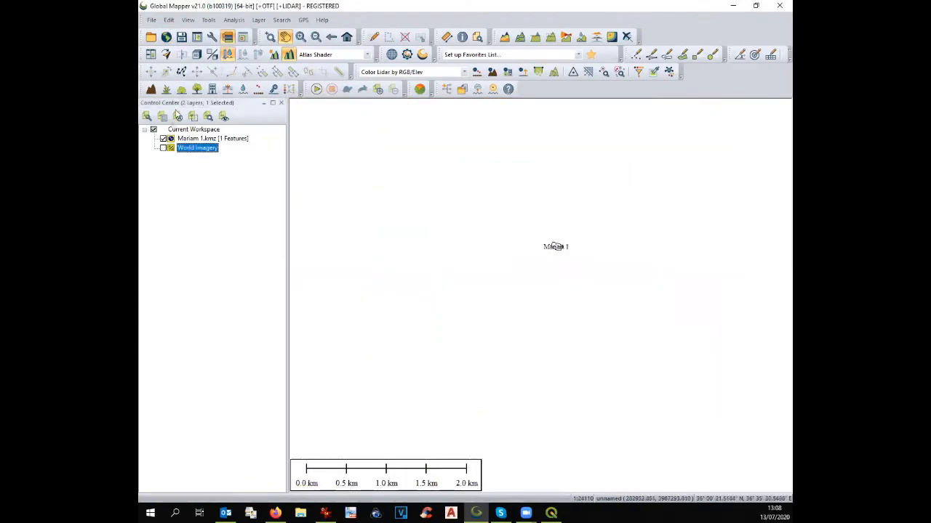
# Add the World Street Map online source for the current screen bounds around the site
pyautogui.click(166, 37)
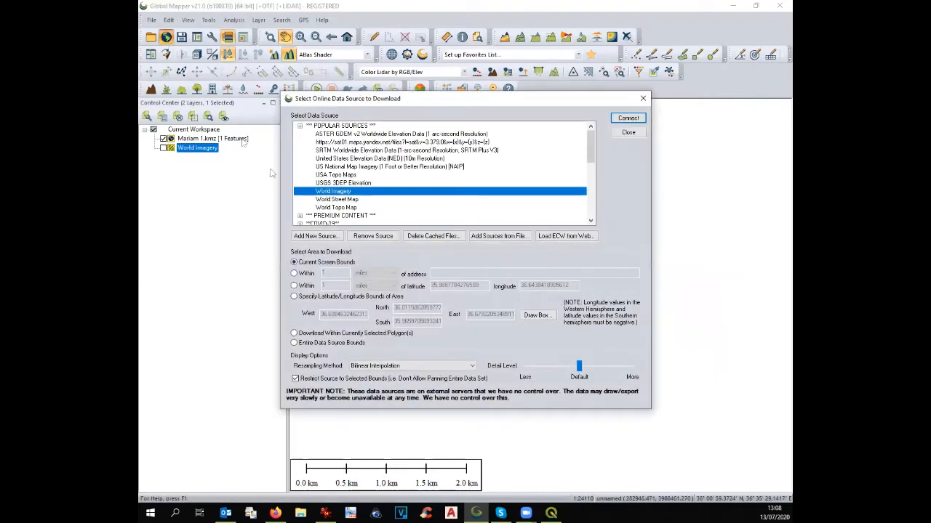
pyautogui.click(336, 199)
pyautogui.click(628, 119)
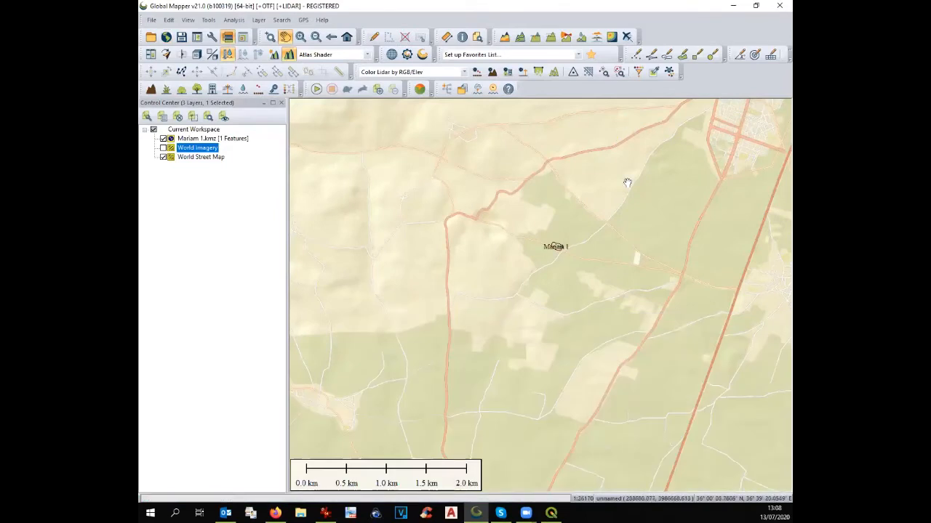
# Add a second World Street Map layer that covers a wider area around the Mariam 1 site
pyautogui.scroll(-1, 627, 182)
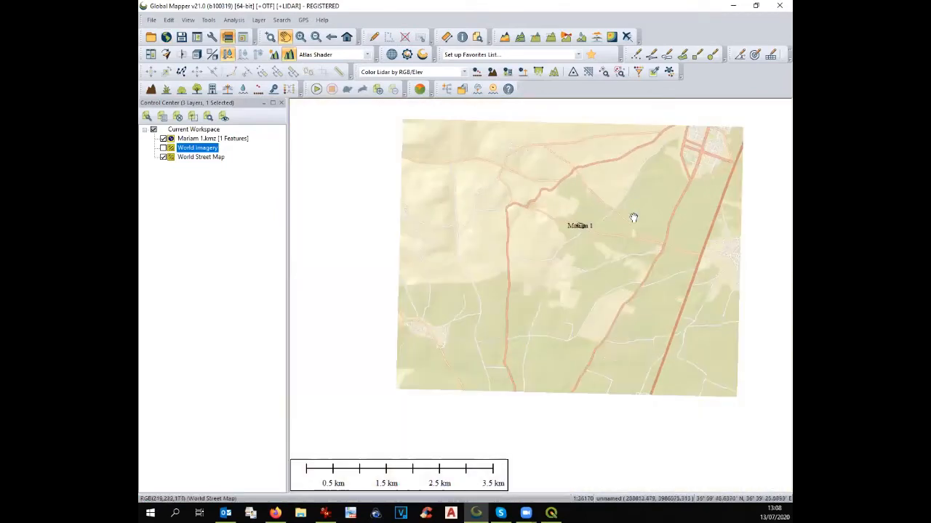
pyautogui.click(166, 37)
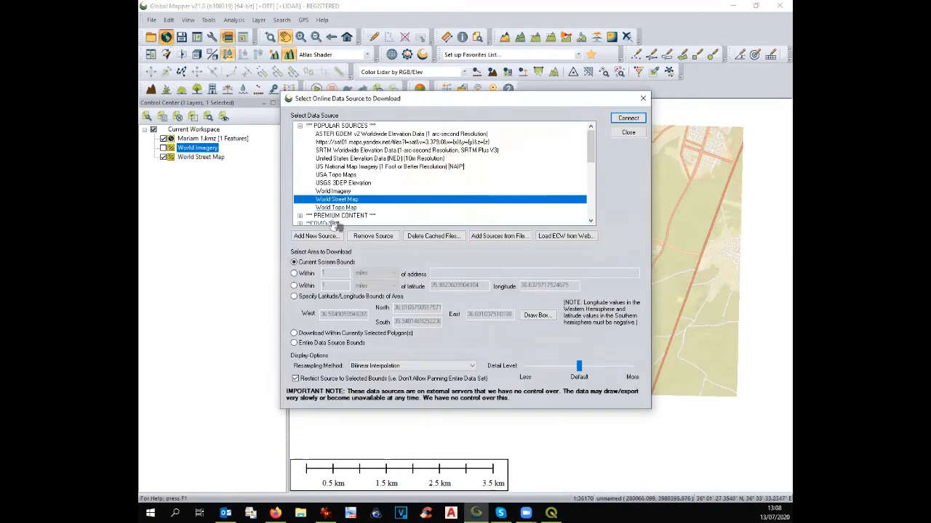
pyautogui.click(628, 117)
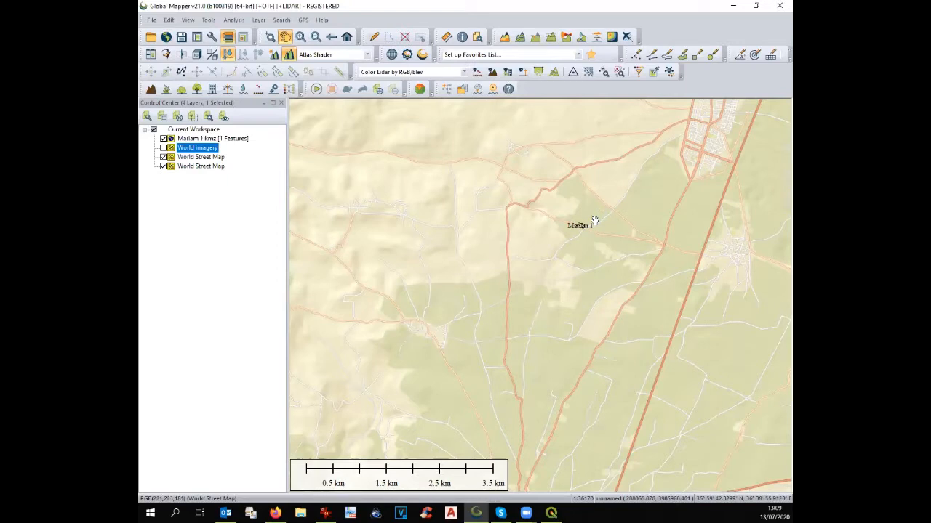
pyautogui.moveTo(595, 222); pyautogui.dragTo(576, 201)
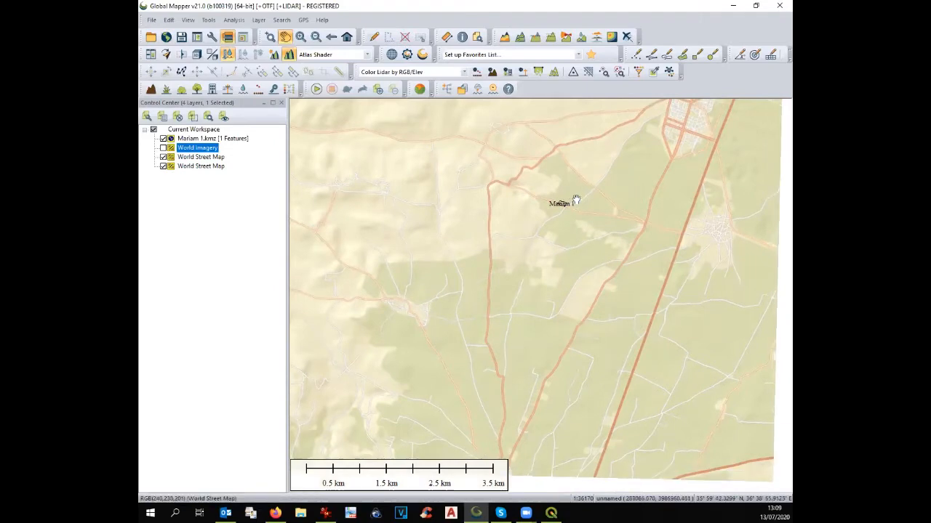
pyautogui.moveTo(576, 201); pyautogui.dragTo(581, 219)
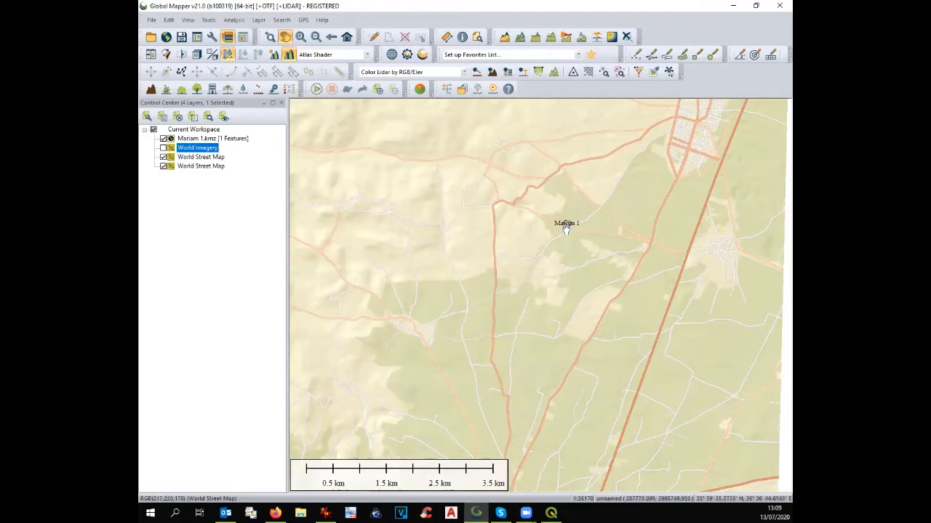
# Hide both World Street Map layers, leaving only the Mariam 1 boundary displayed
pyautogui.click(163, 166)
pyautogui.click(163, 157)
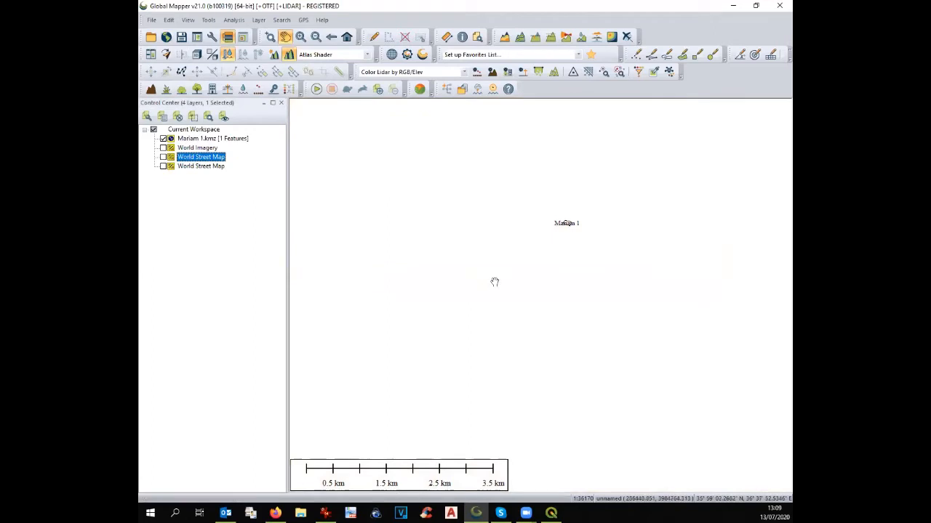
# Add the SRTM Worldwide Elevation Data (1-arc-second Resolution, SRTM Plus V3) terrain source for a wider current screen area around Mariam 1
pyautogui.scroll(-1, 601, 266)
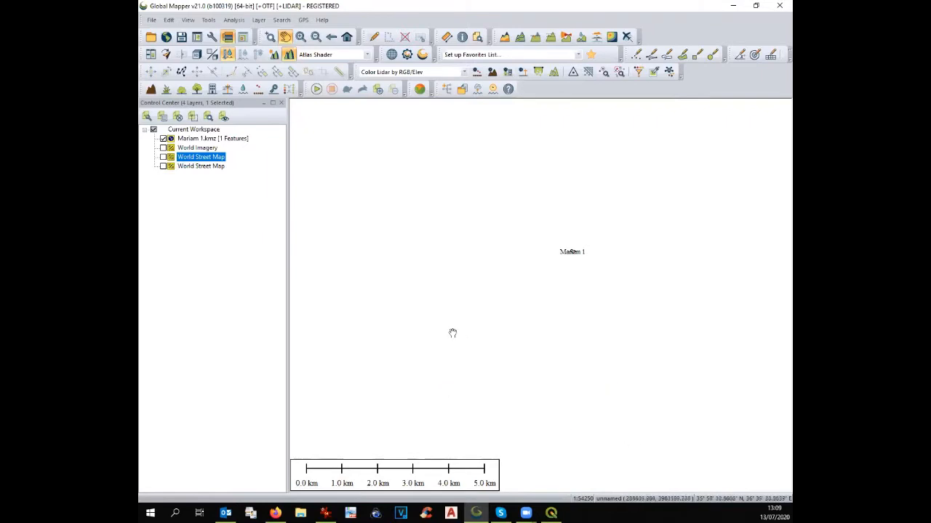
pyautogui.click(167, 39)
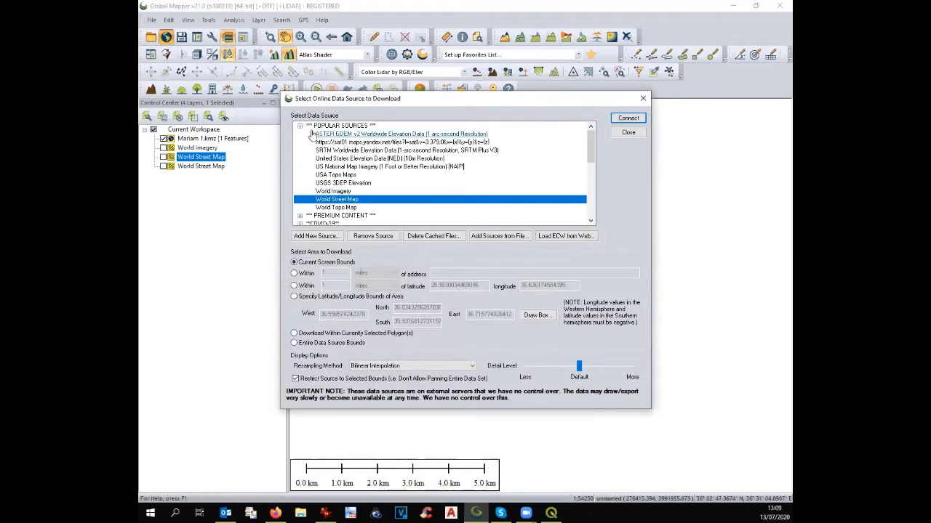
pyautogui.click(301, 128)
pyautogui.scroll(-1, 326, 169)
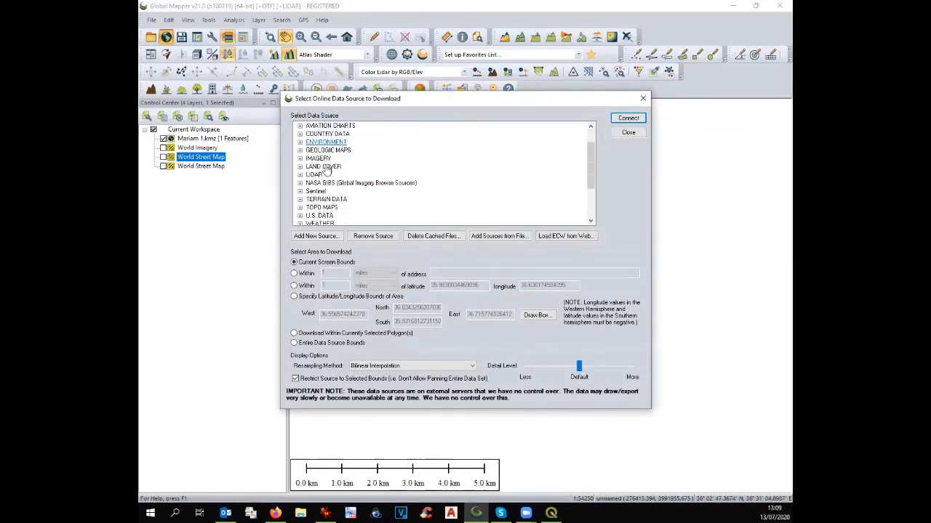
pyautogui.click(300, 201)
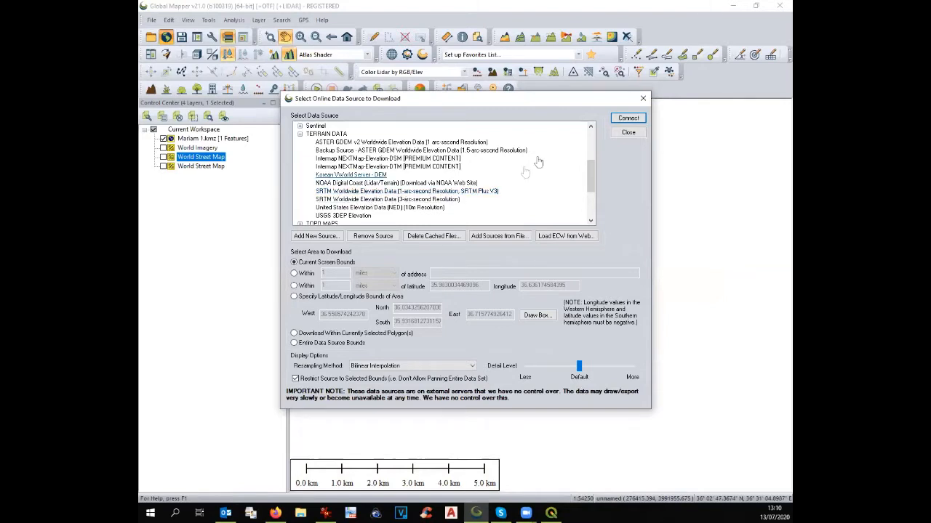
pyautogui.click(618, 122)
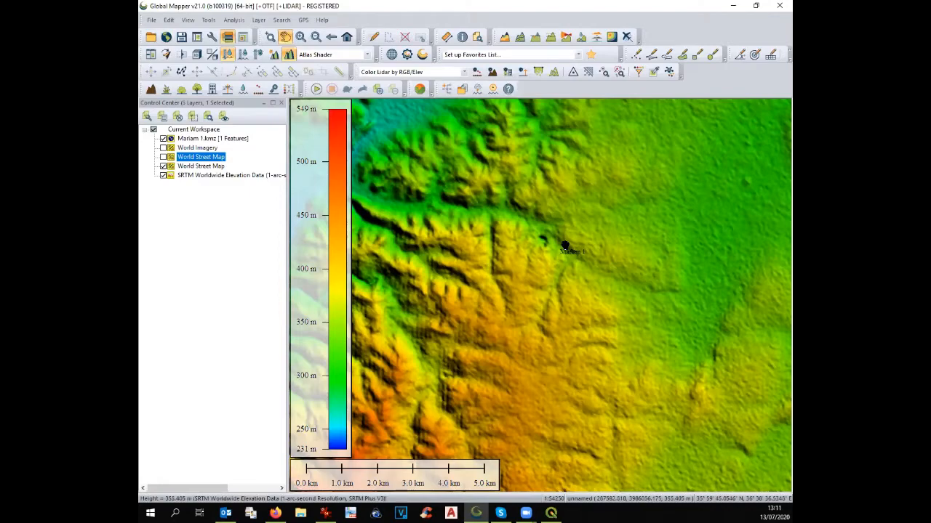
# Hide the World Street Map layer that is still displayed and examine the elevation data around the Mariam 1 site up close
pyautogui.scroll(1, 563, 246)
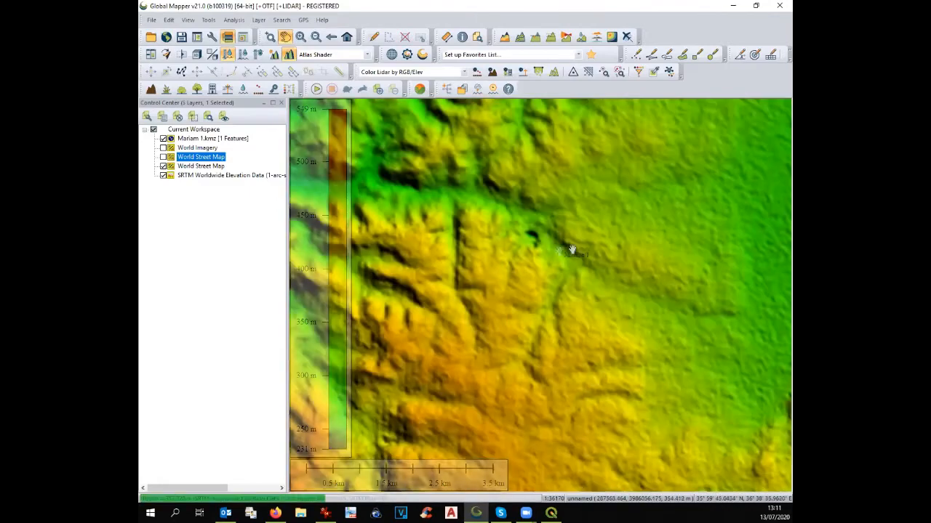
pyautogui.click(165, 166)
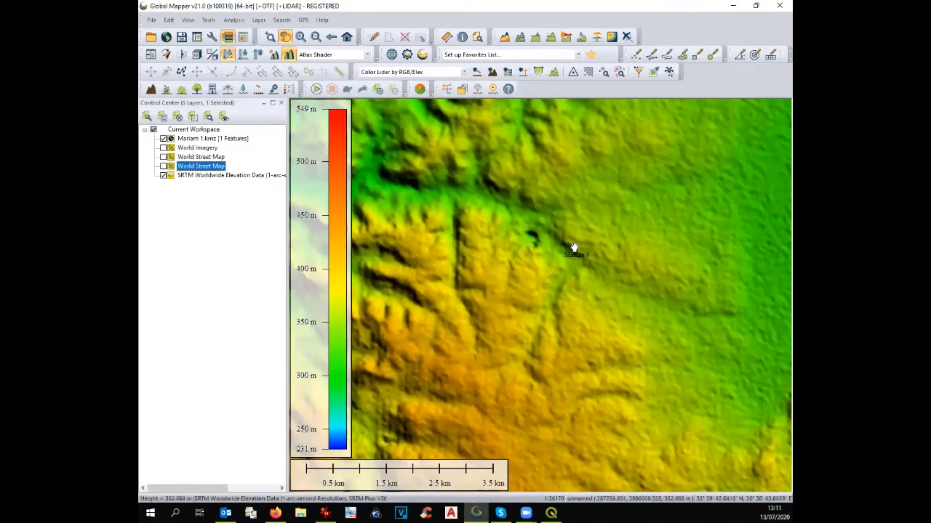
pyautogui.scroll(1, 575, 248)
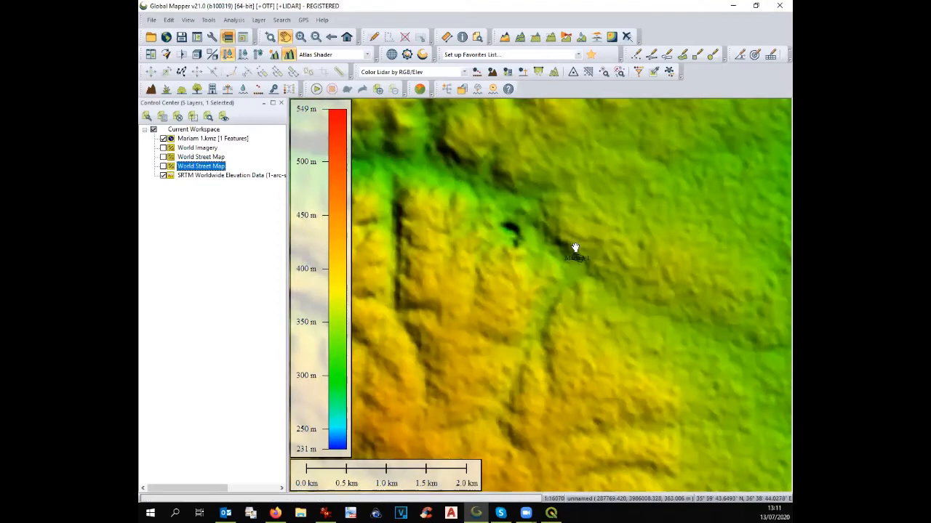
pyautogui.scroll(1, 575, 248)
pyautogui.scroll(1, 578, 250)
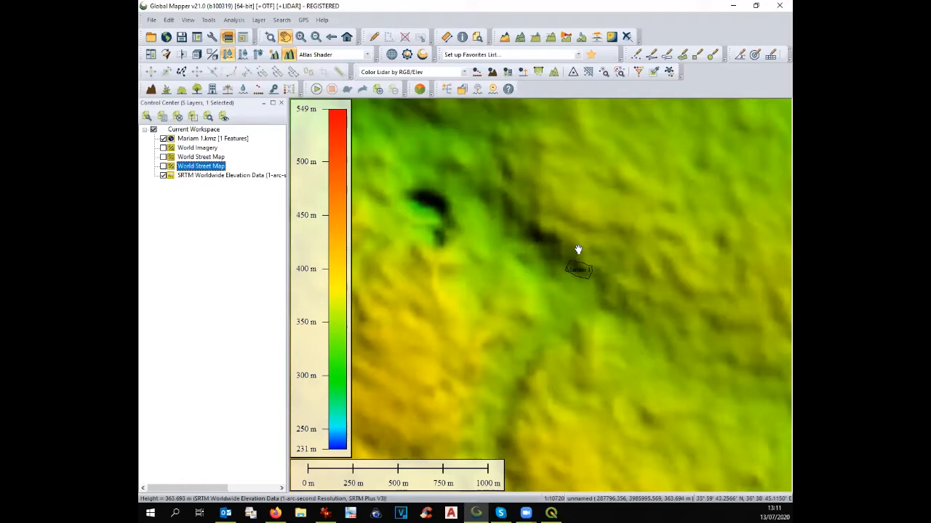
# Start generating contours from the SRTM terrain grid with layer name GENERATED CONTOURS 1m and a contour interval of 1 meter
pyautogui.click(224, 178)
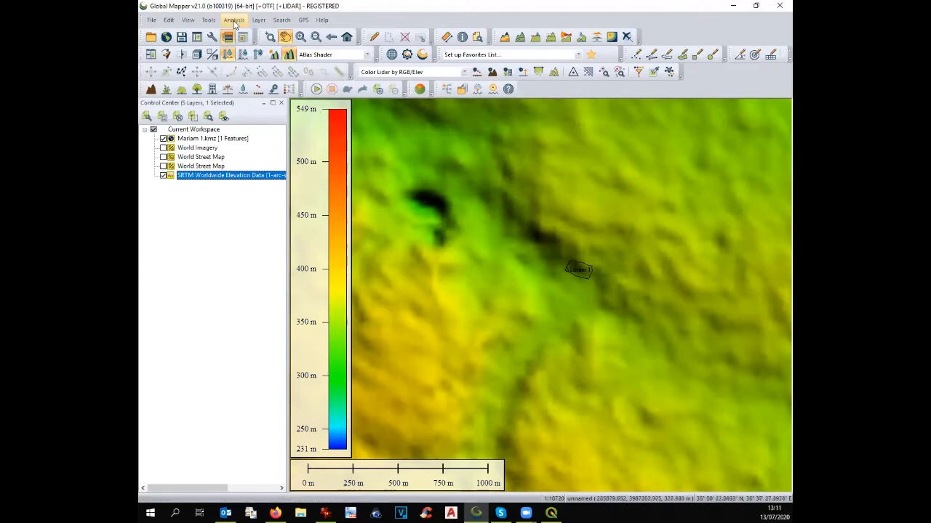
pyautogui.click(233, 21)
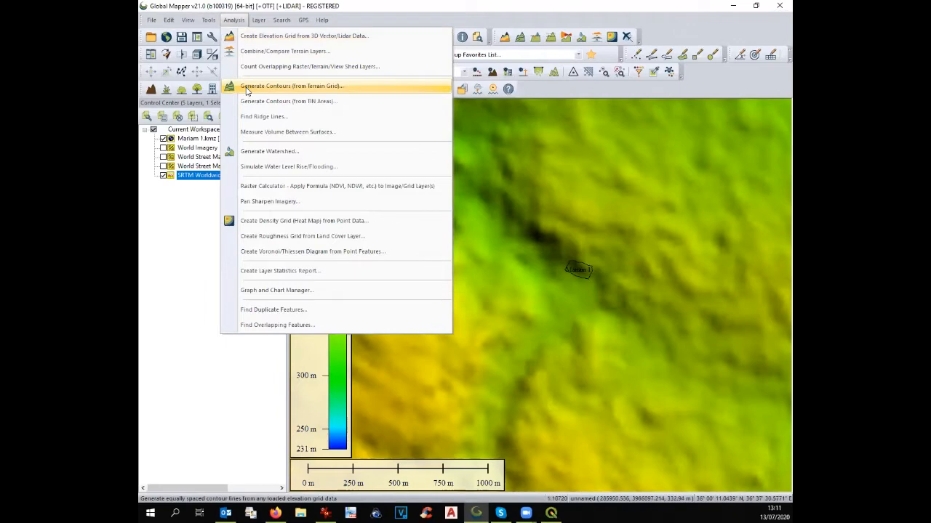
pyautogui.click(246, 87)
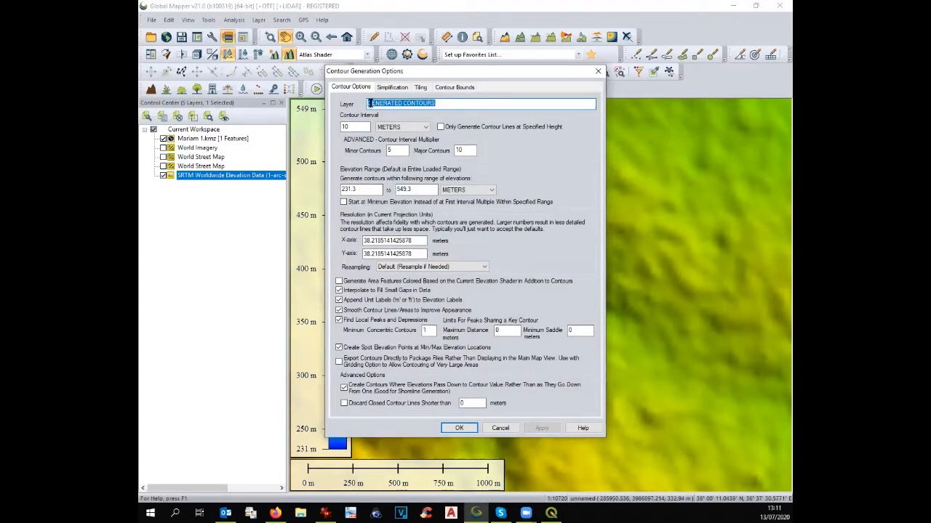
pyautogui.click(439, 103)
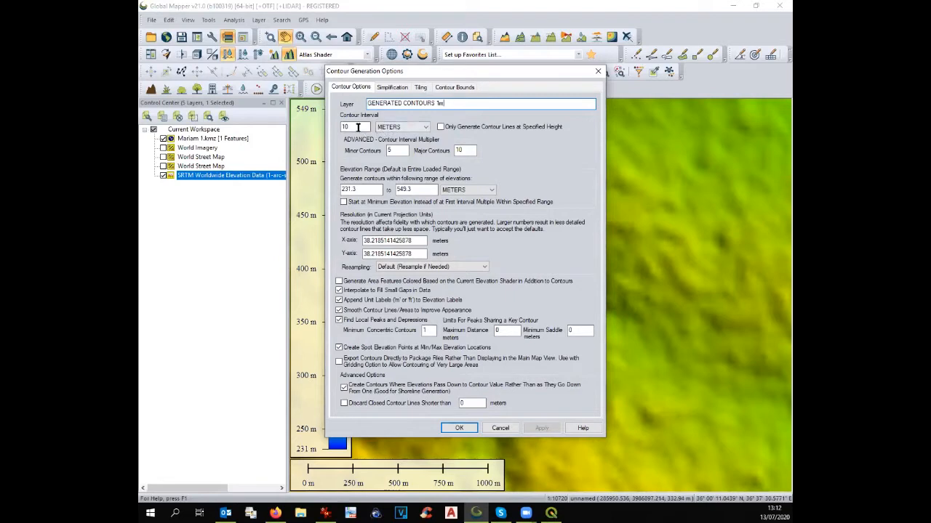
pyautogui.write('1')
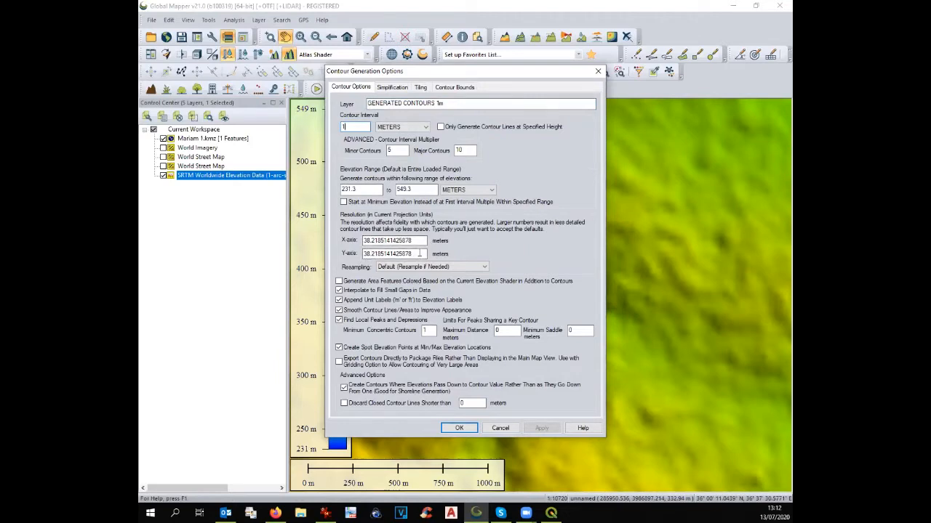
# Set the X and Y resolution to 50 meters, rename the layer GENERATED CONTOURS 1m (50), and generate the contours
pyautogui.moveTo(419, 240); pyautogui.dragTo(365, 241)
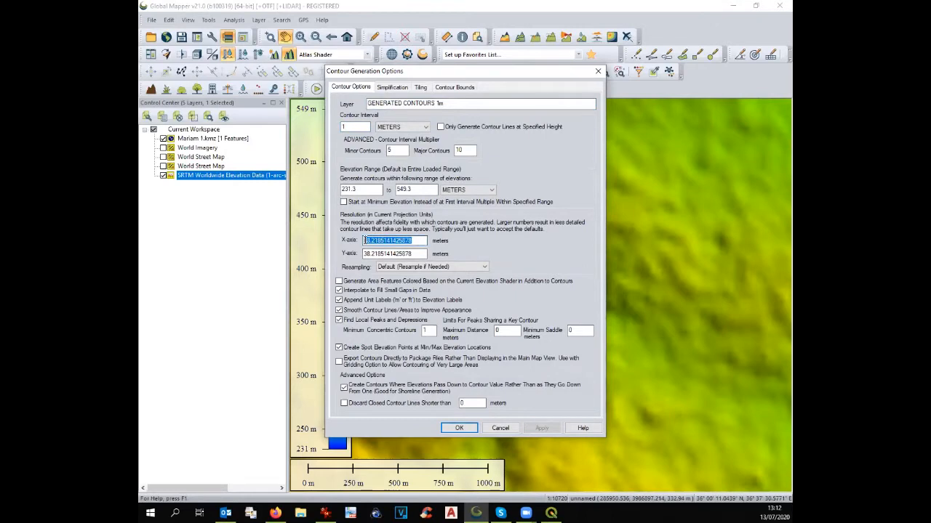
pyautogui.write('50')
pyautogui.moveTo(426, 254); pyautogui.dragTo(362, 254)
pyautogui.write('5')
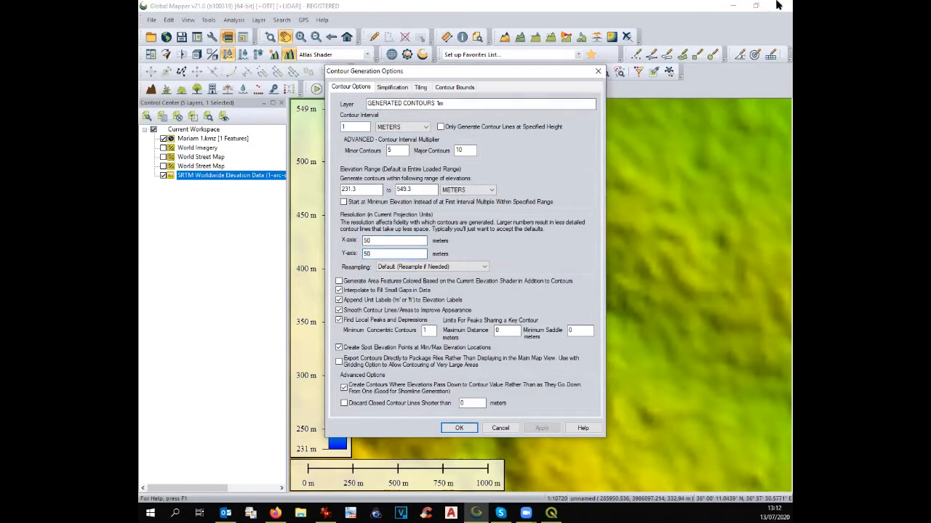
pyautogui.click(447, 103)
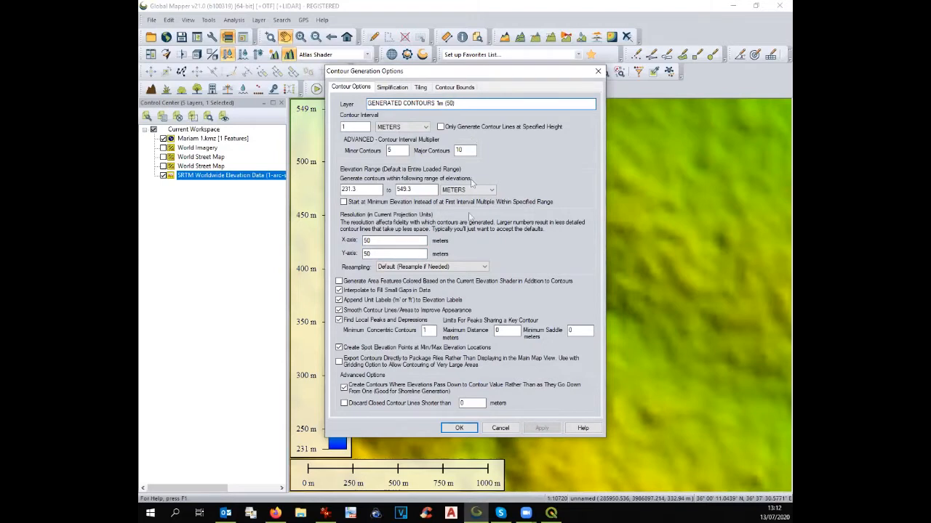
pyautogui.click(464, 427)
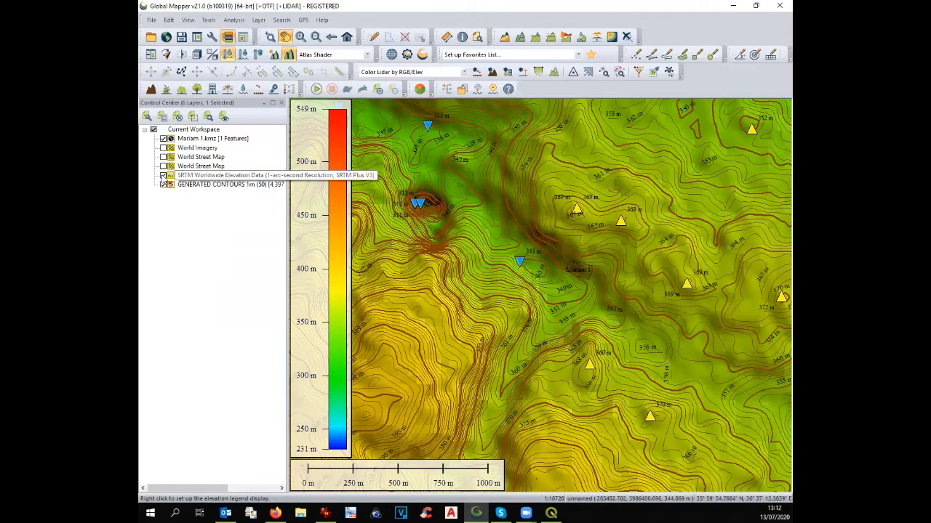
# Hide the SRTM elevation layer and inspect the generated contours around the Mariam 1 boundary
pyautogui.click(163, 175)
pyautogui.scroll(1, 531, 263)
pyautogui.scroll(1, 532, 263)
pyautogui.scroll(1, 657, 264)
pyautogui.moveTo(642, 276); pyautogui.dragTo(581, 265)
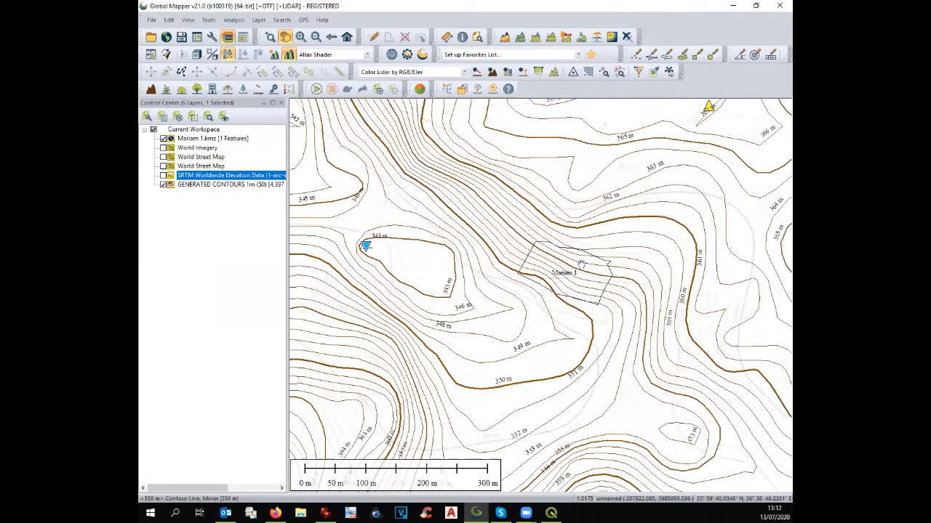
pyautogui.scroll(1, 581, 264)
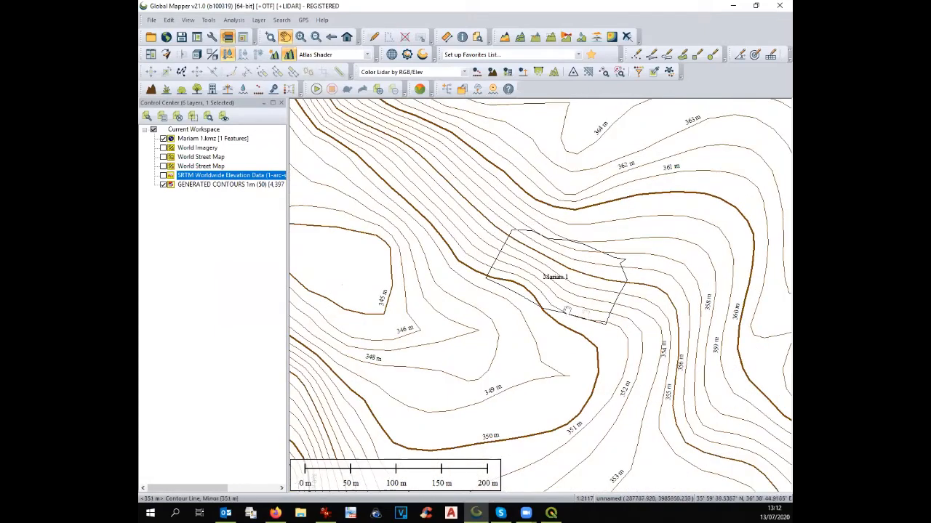
# Style all area features of the Mariam 1 layer with a thicker solid red border and no fill
pyautogui.doubleClick(196, 139)
pyautogui.click(407, 117)
pyautogui.click(397, 167)
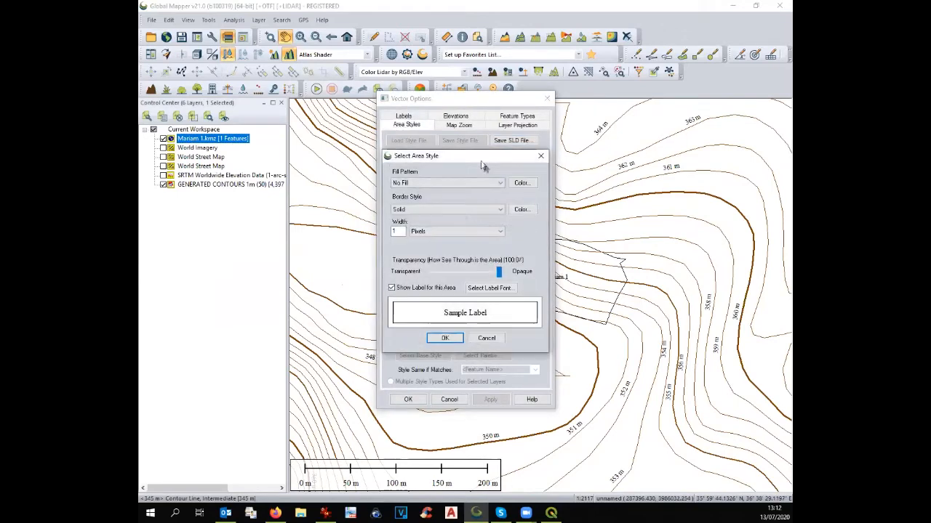
pyautogui.click(521, 209)
pyautogui.click(360, 209)
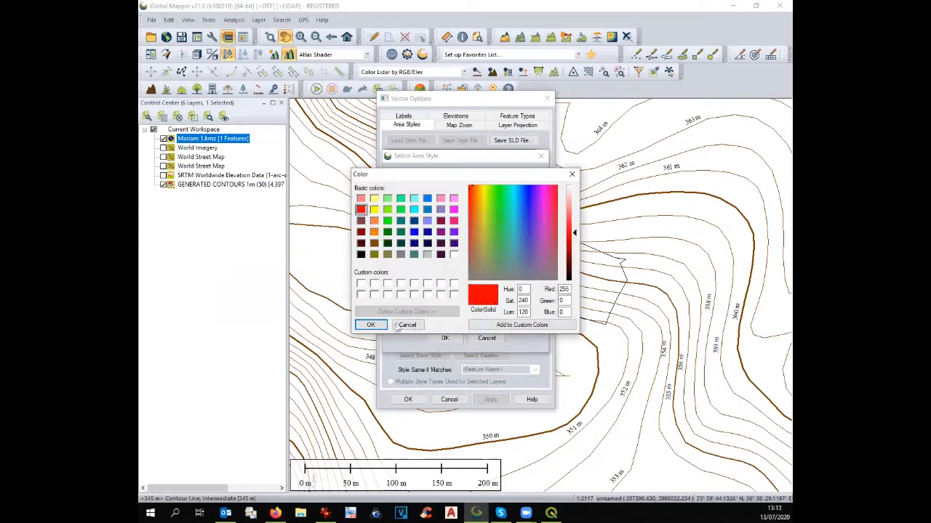
pyautogui.click(368, 325)
pyautogui.click(398, 230)
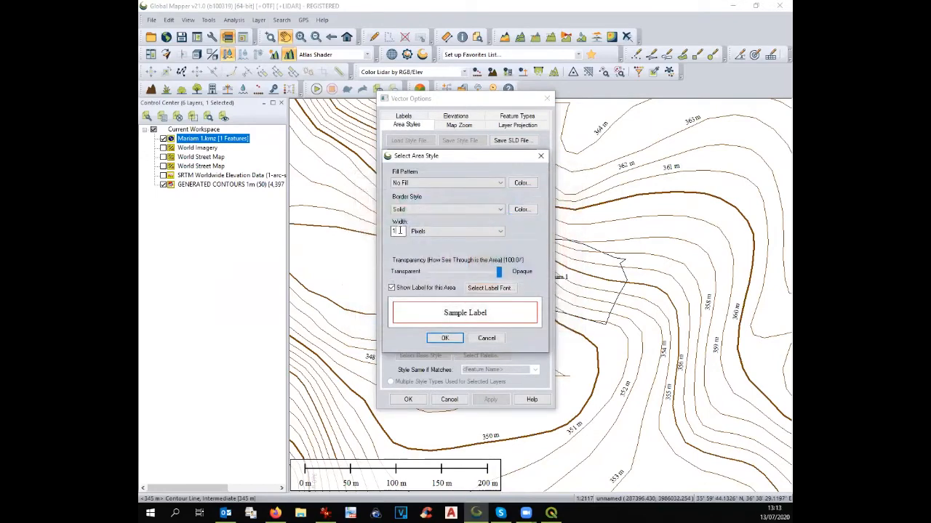
pyautogui.click(444, 338)
pyautogui.click(487, 400)
pyautogui.click(409, 400)
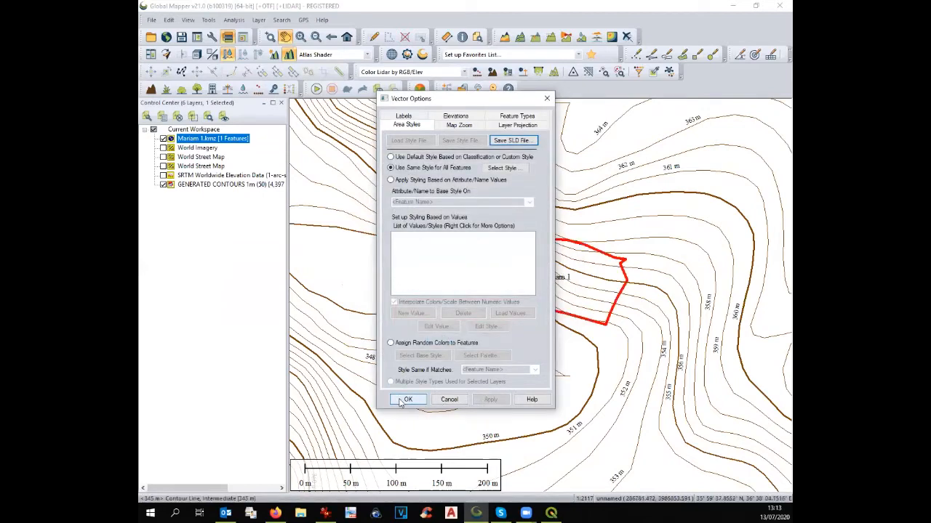
# Show the SRTM elevation layer again and hide the GENERATED CONTOURS 1m (50) layer
pyautogui.click(200, 184)
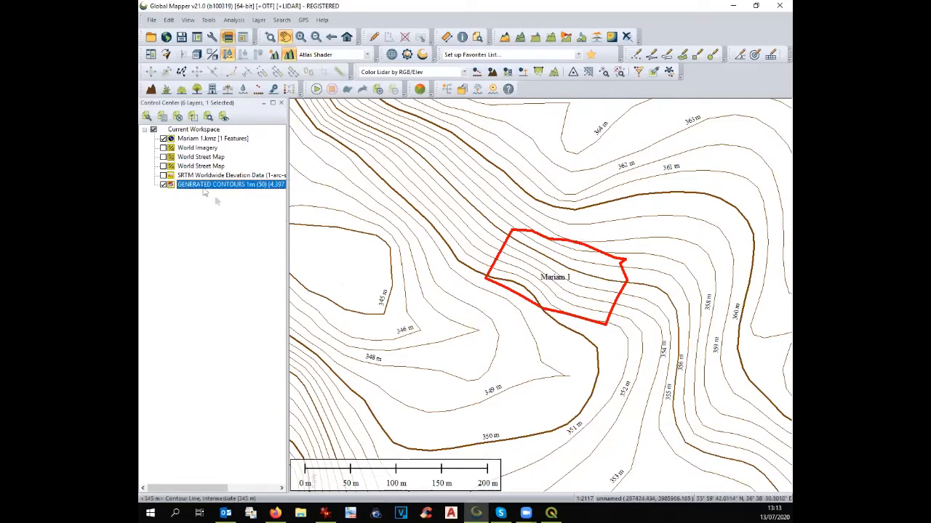
pyautogui.click(164, 176)
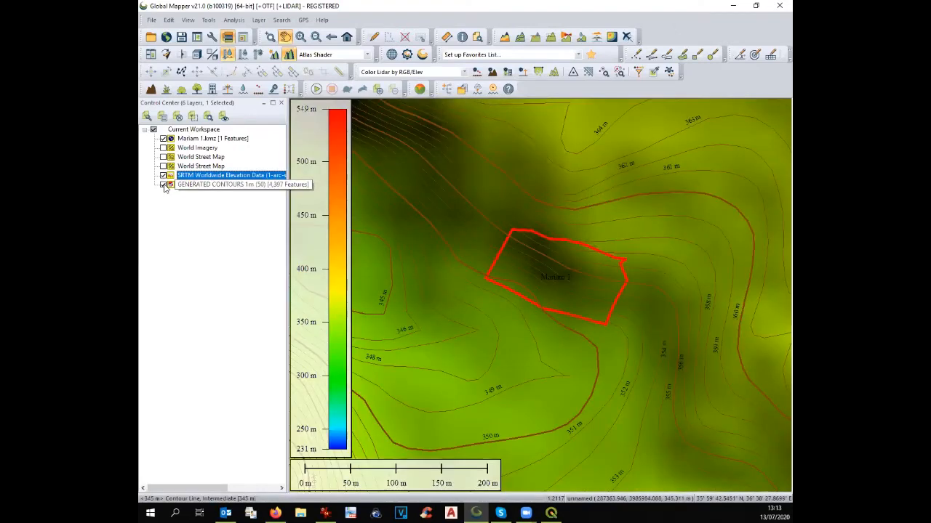
pyautogui.click(163, 186)
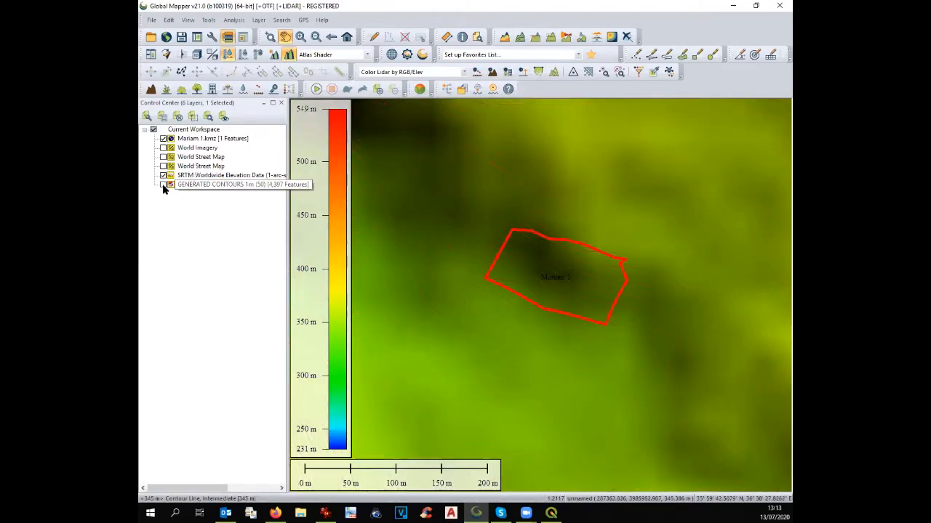
# Start a second contour generation from the terrain grid with the layer name GENERATED CONTOURS 1m (10)
pyautogui.click(196, 185)
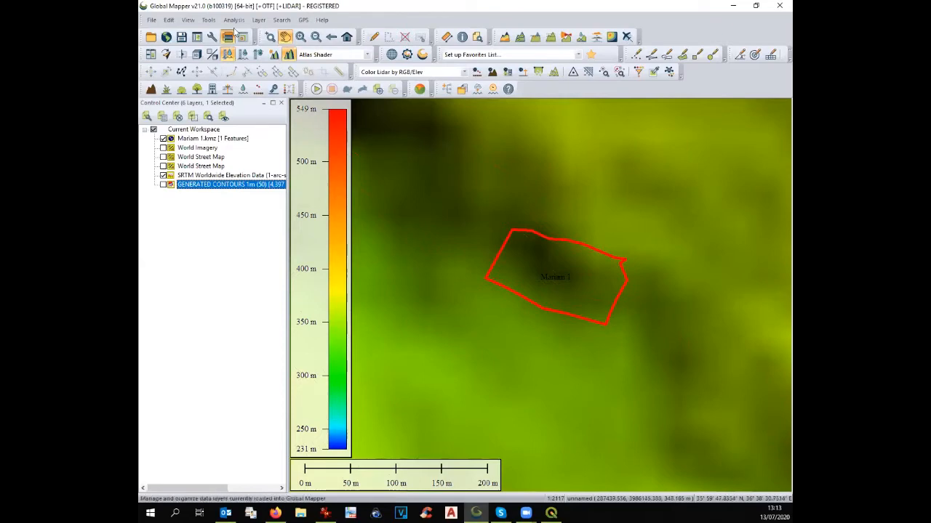
pyautogui.click(234, 20)
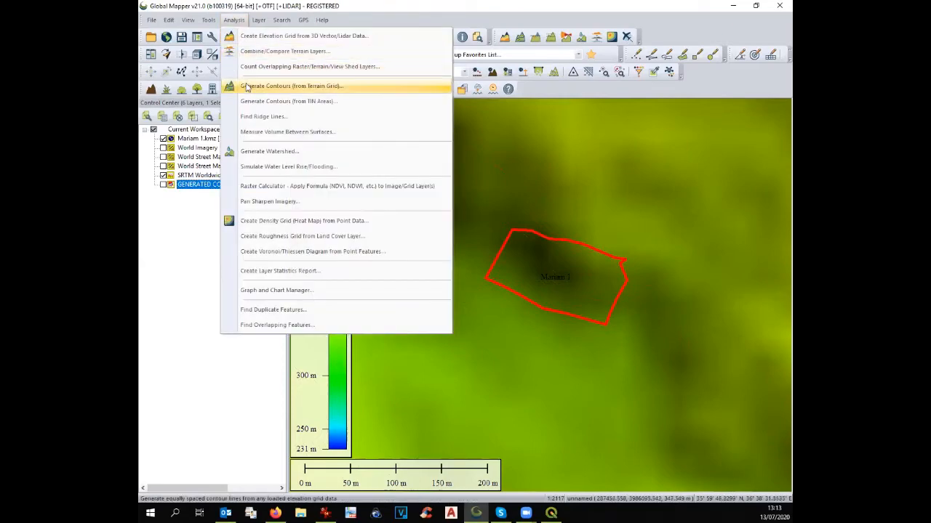
pyautogui.click(247, 88)
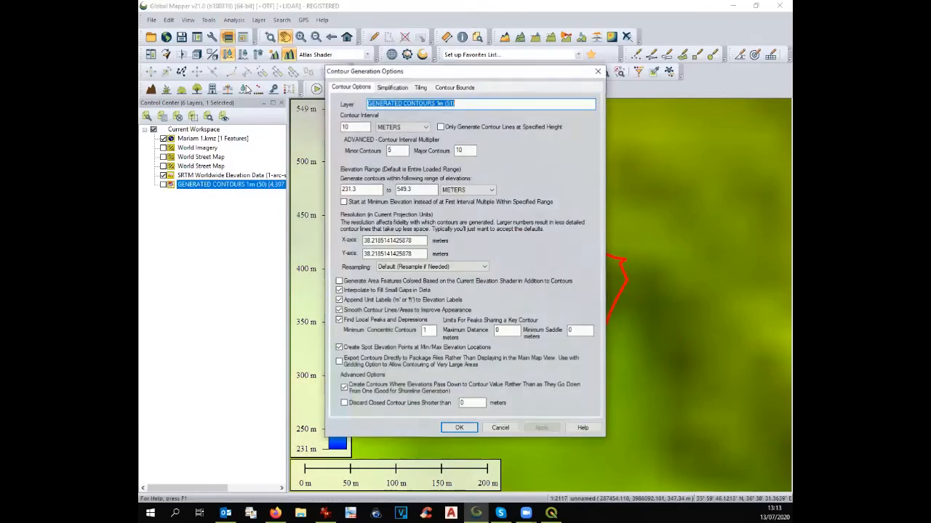
pyautogui.click(450, 104)
pyautogui.moveTo(446, 103); pyautogui.dragTo(488, 111)
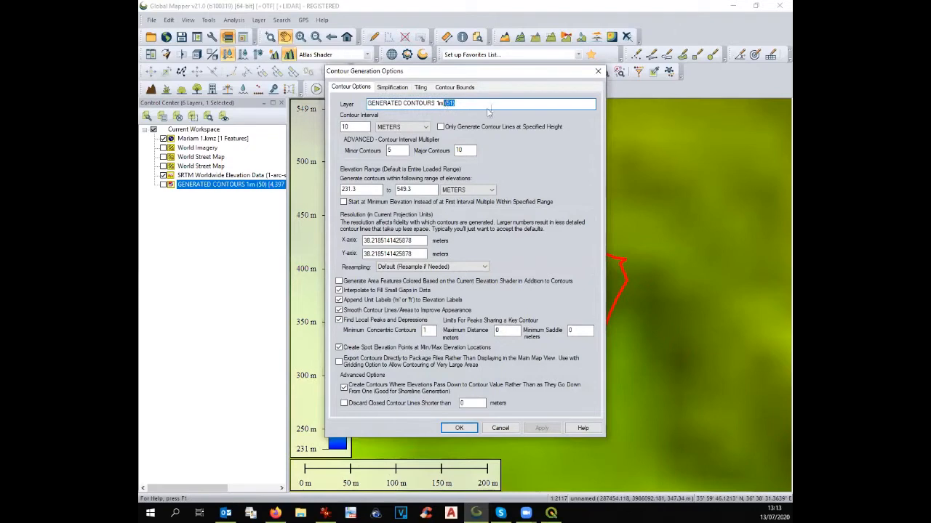
pyautogui.press('BackSpace')
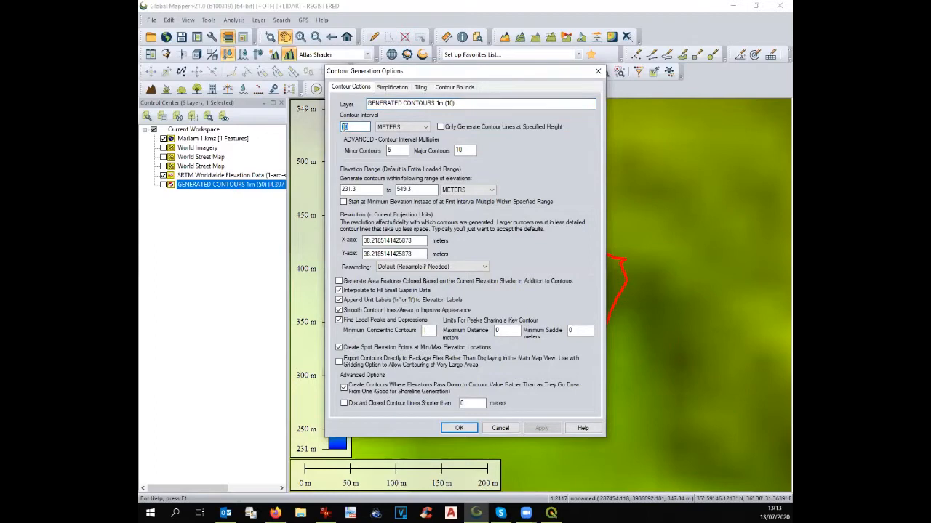
# Set the contour interval to 1 meter and the X and Y resolution to 10 meters, and generate the contours
pyautogui.doubleClick(378, 240)
pyautogui.write('1')
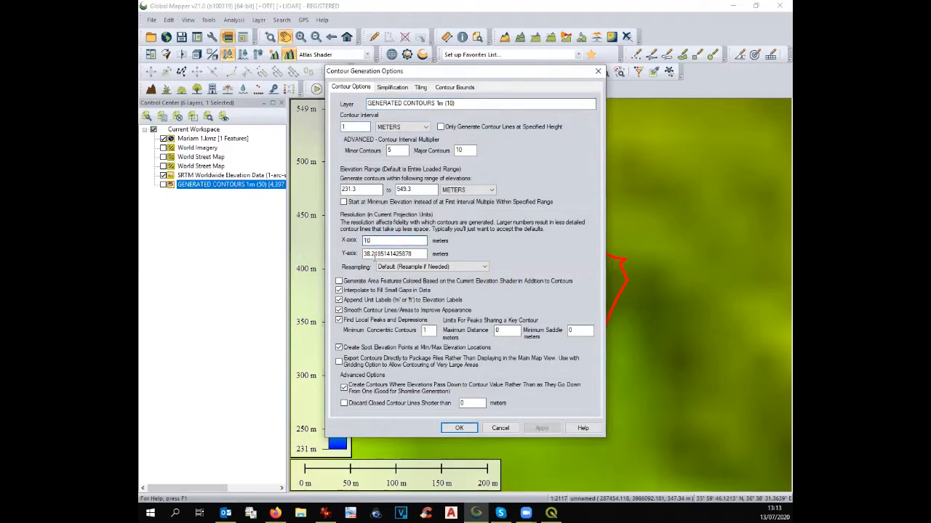
pyautogui.doubleClick(374, 253)
pyautogui.write('10')
pyautogui.click(460, 427)
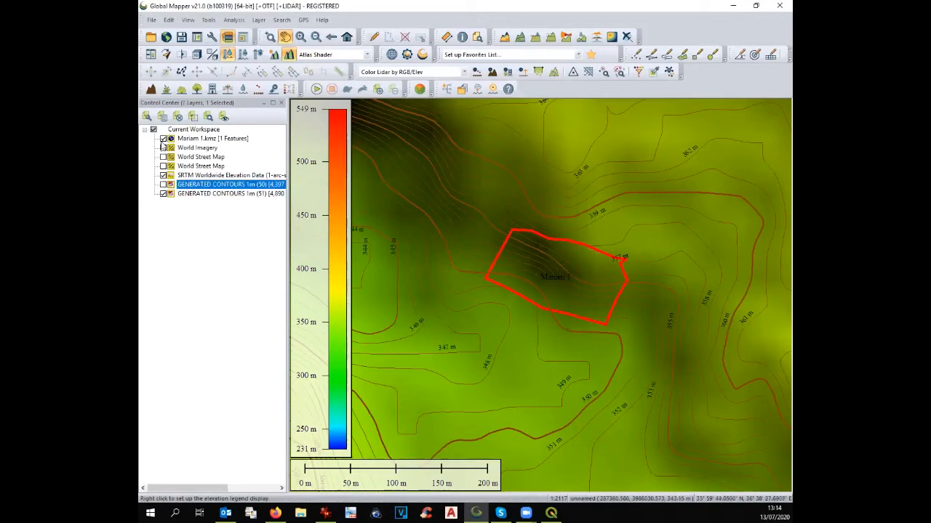
# Compare the GENERATED CONTOURS 1m (50) and (51) layers without the SRTM elevation, finishing with the elevation and only the (51) contours shown
pyautogui.click(163, 176)
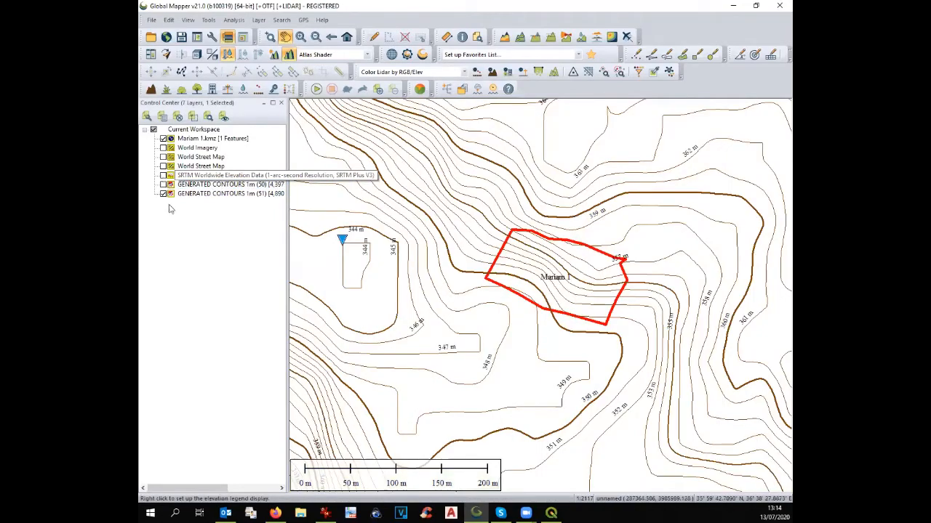
pyautogui.click(163, 185)
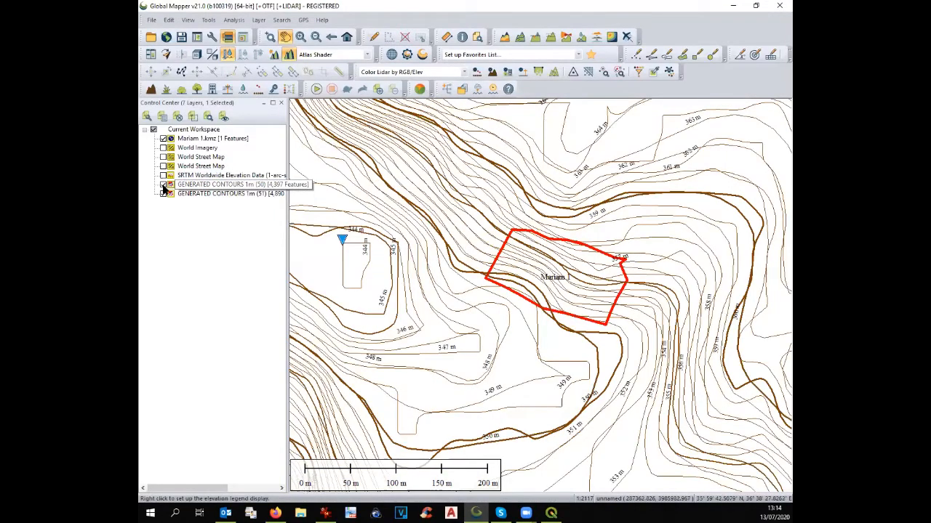
pyautogui.click(163, 194)
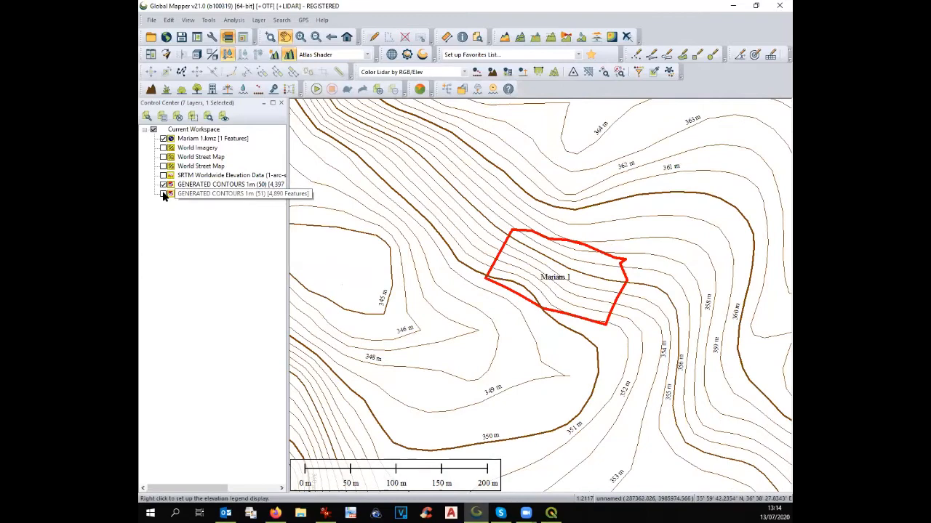
pyautogui.click(164, 194)
pyautogui.click(163, 186)
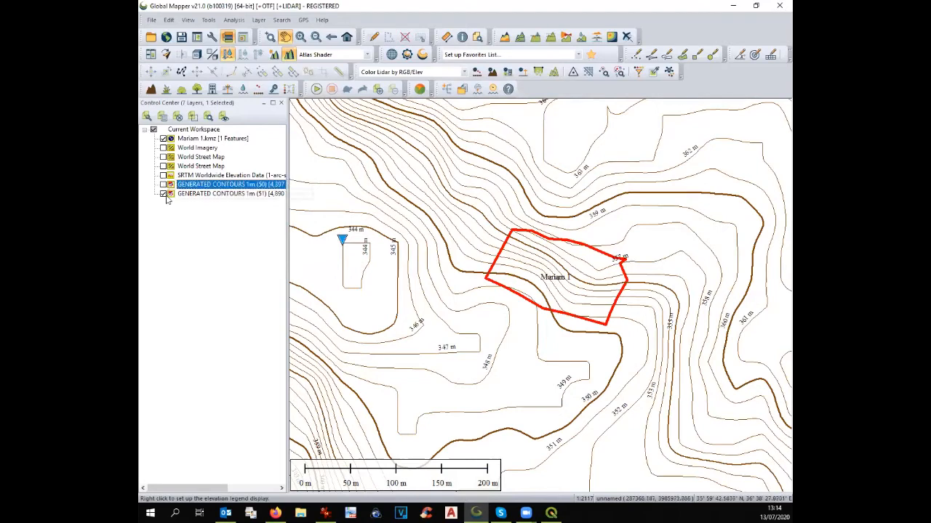
pyautogui.click(163, 193)
pyautogui.click(164, 194)
pyautogui.click(164, 184)
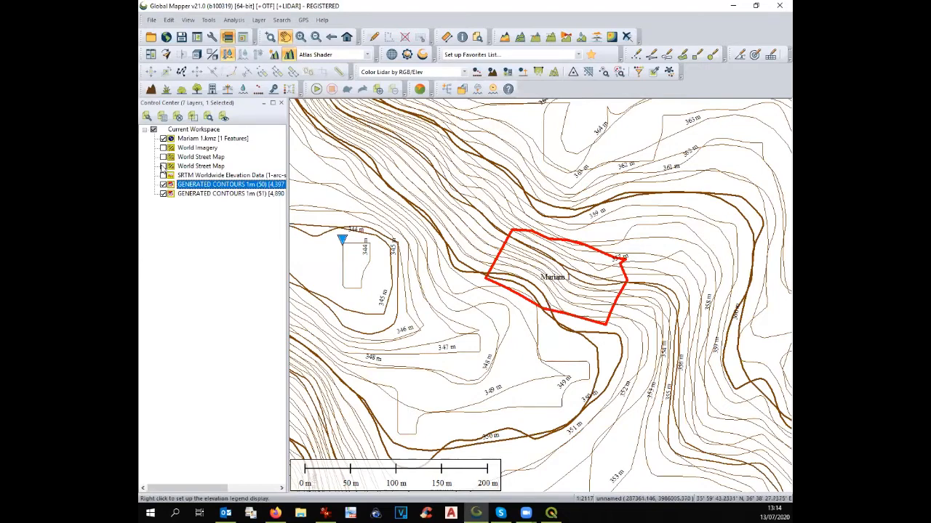
pyautogui.click(163, 176)
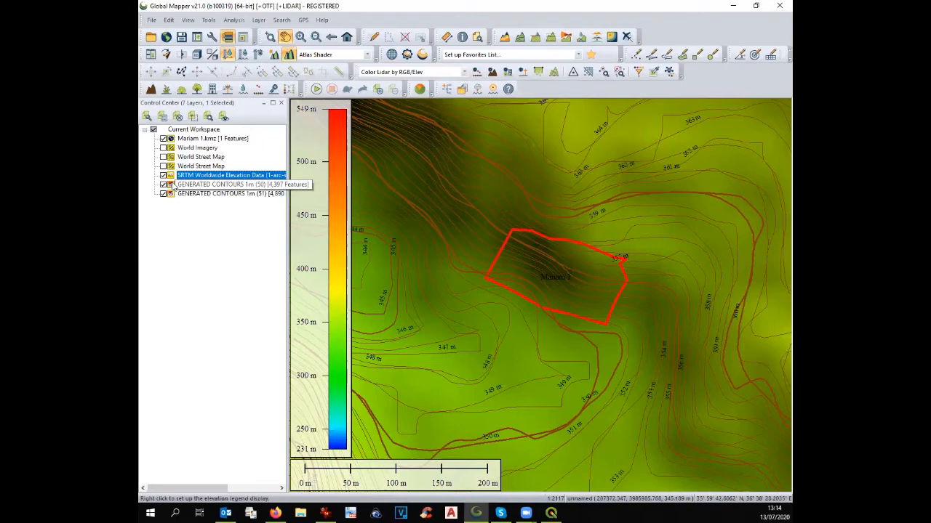
pyautogui.click(163, 184)
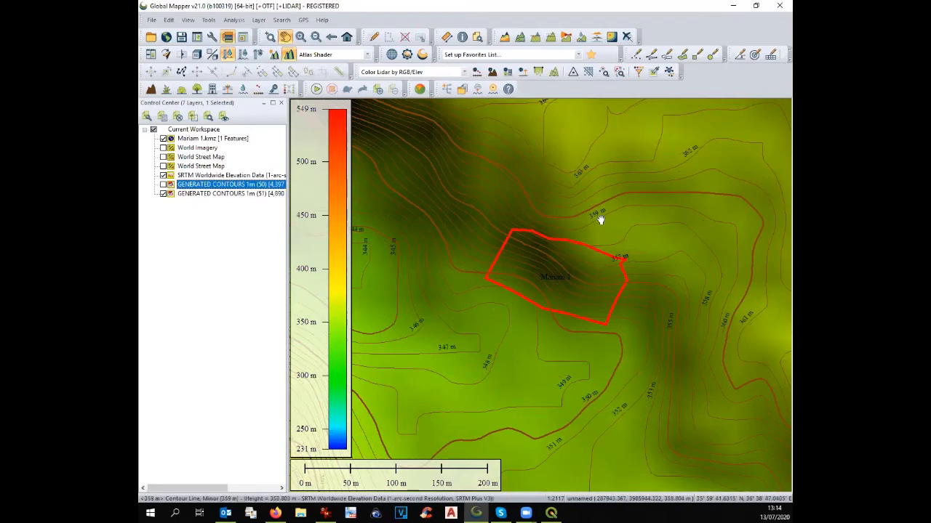
# Inspect a path profile about 95 m long running from north to south across the eastern part of the Mariam 1 parcel
pyautogui.click(549, 39)
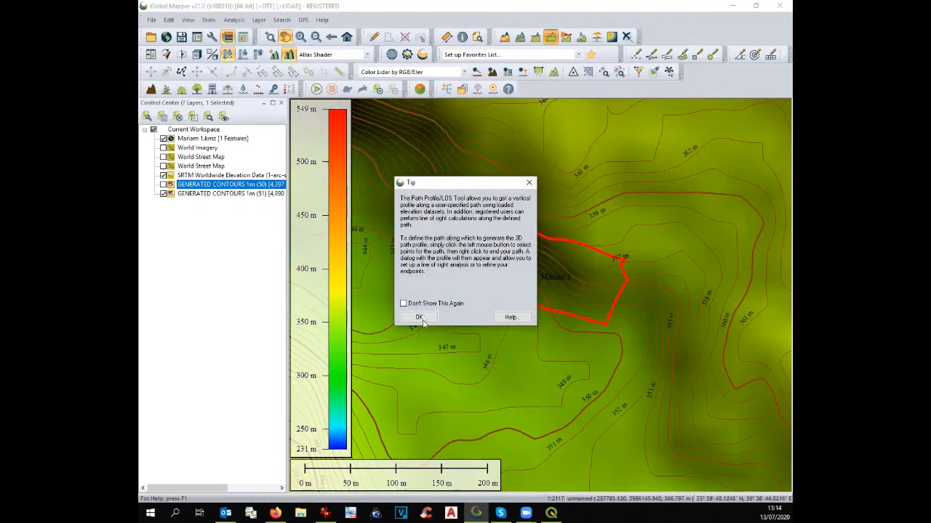
pyautogui.click(418, 318)
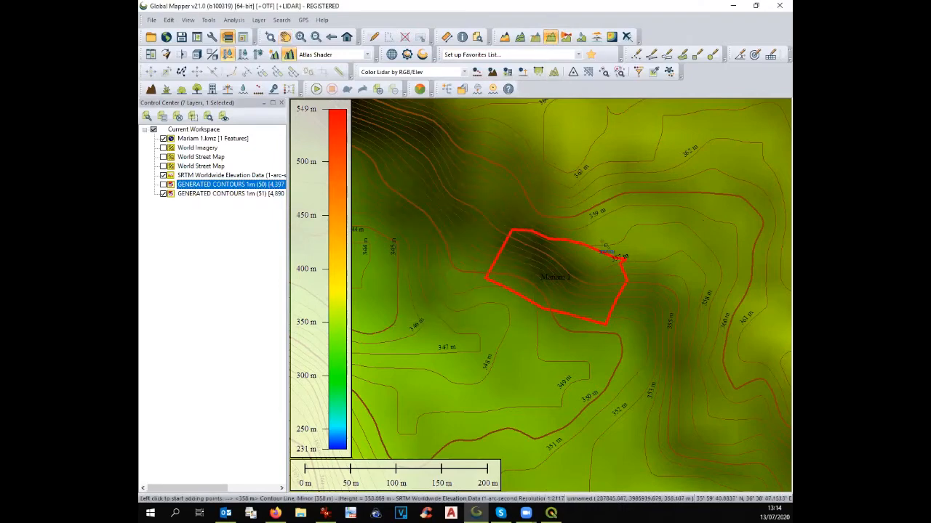
pyautogui.click(601, 244)
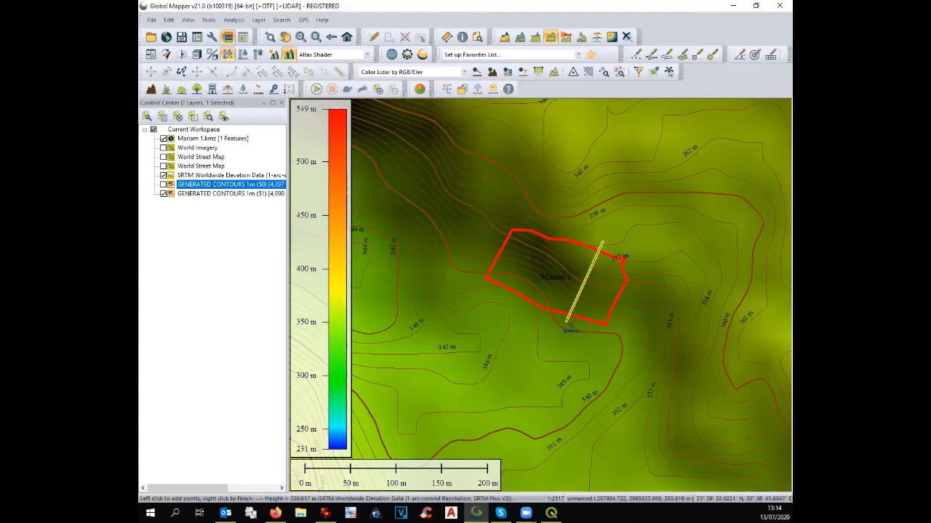
pyautogui.rightClick(567, 322)
pyautogui.click(557, 37)
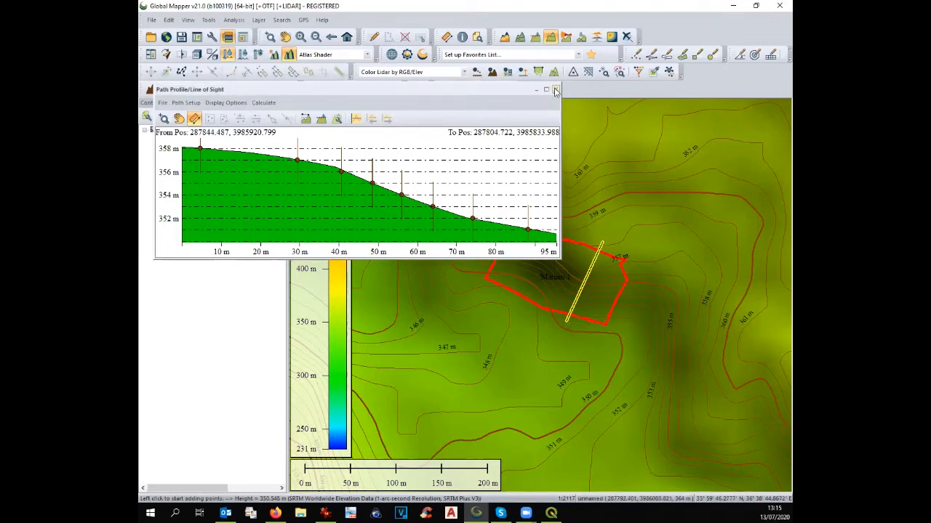
pyautogui.click(555, 89)
# Inspect a second path profile of about 95 m from north to south across the western part of the Mariam 1 parcel
pyautogui.click(538, 225)
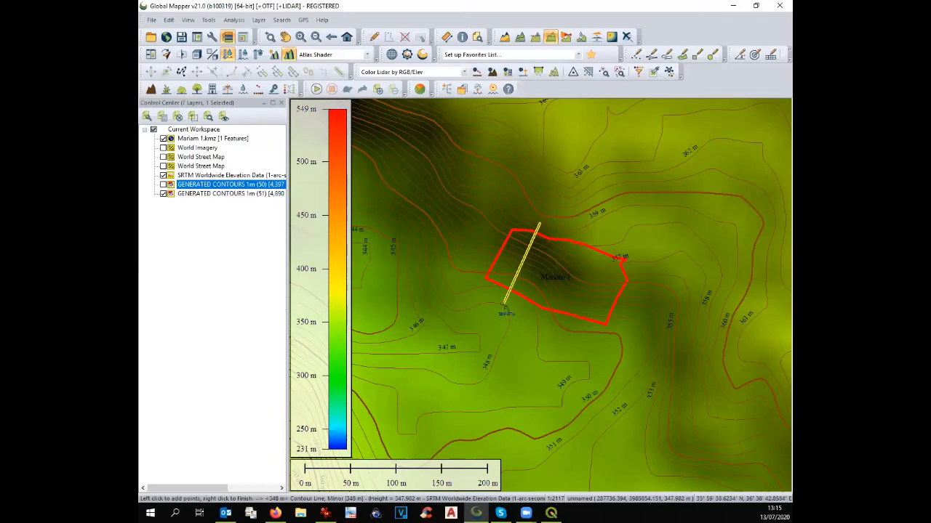
pyautogui.rightClick(504, 304)
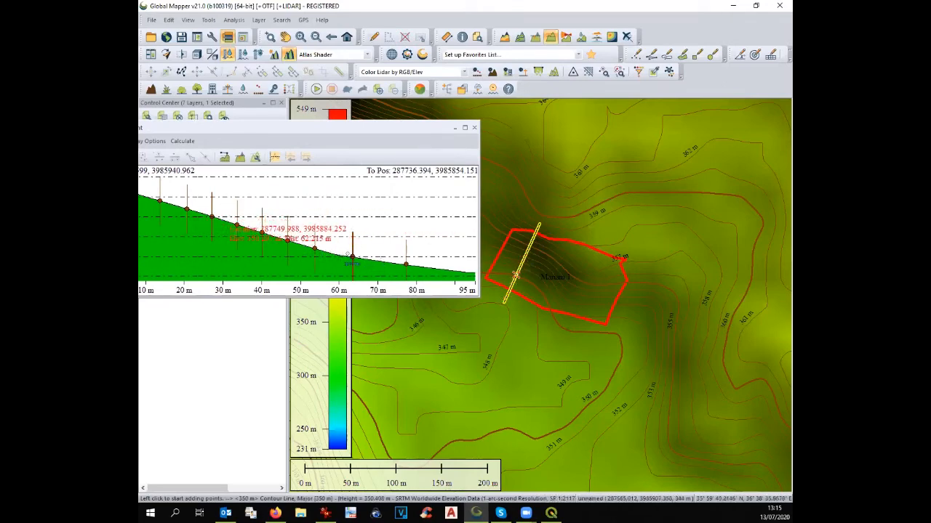
pyautogui.click(474, 127)
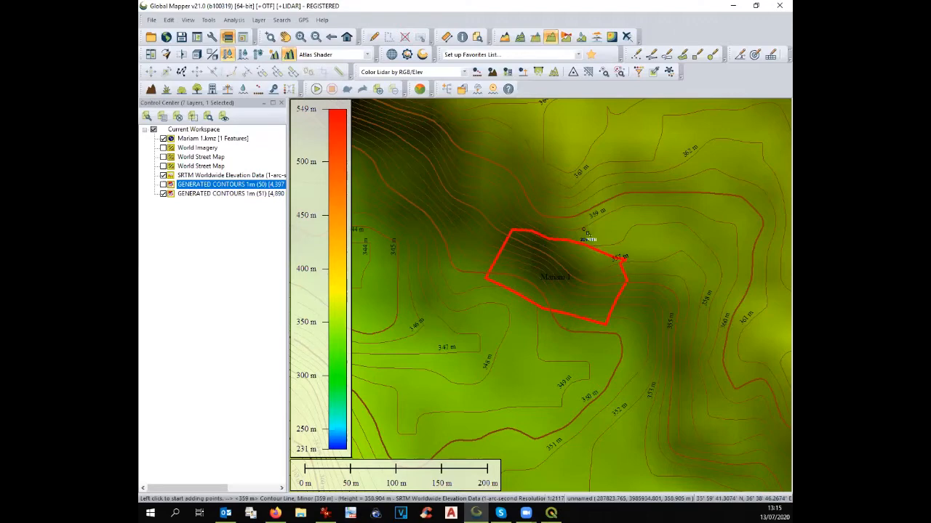
# Show the World Imagery layer and move the SRTM elevation layer above it in the layer order
pyautogui.click(164, 148)
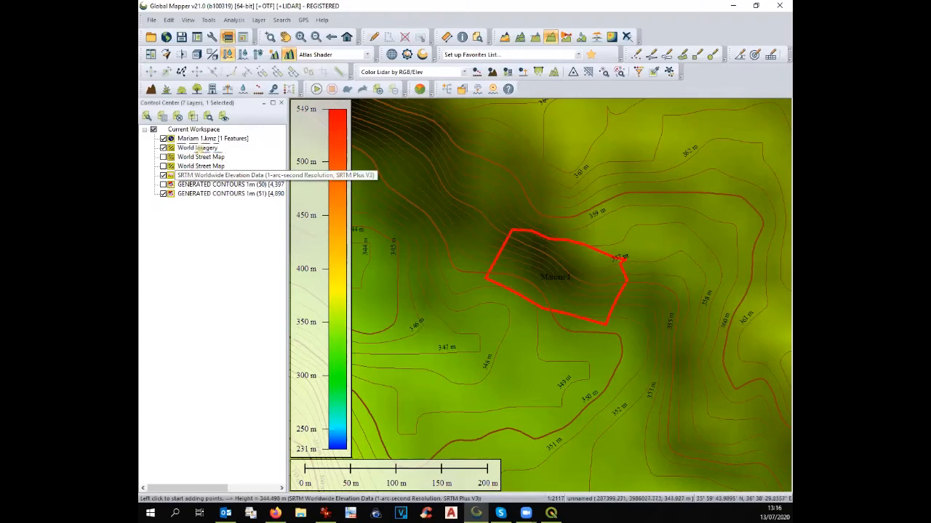
pyautogui.moveTo(218, 176); pyautogui.dragTo(198, 147)
pyautogui.click(465, 293)
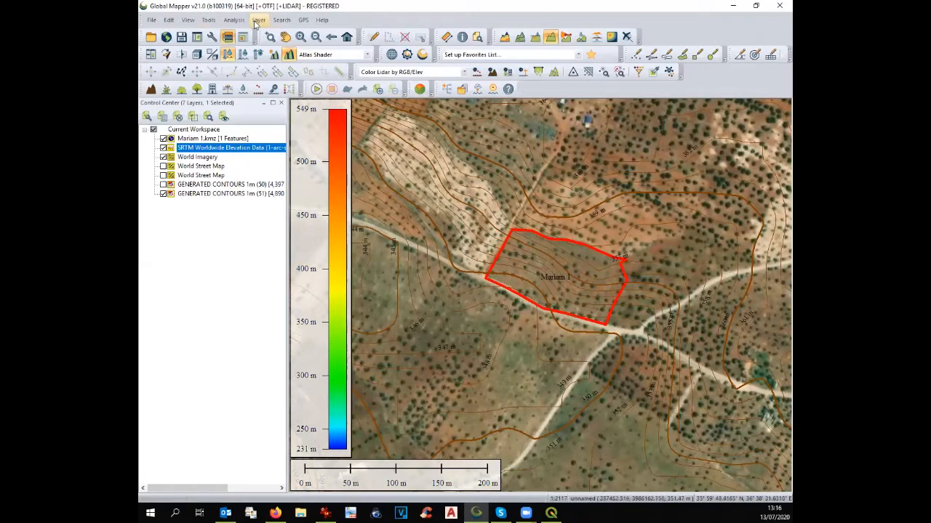
# Start a watershed generation and name its layer watershed 10
pyautogui.click(233, 20)
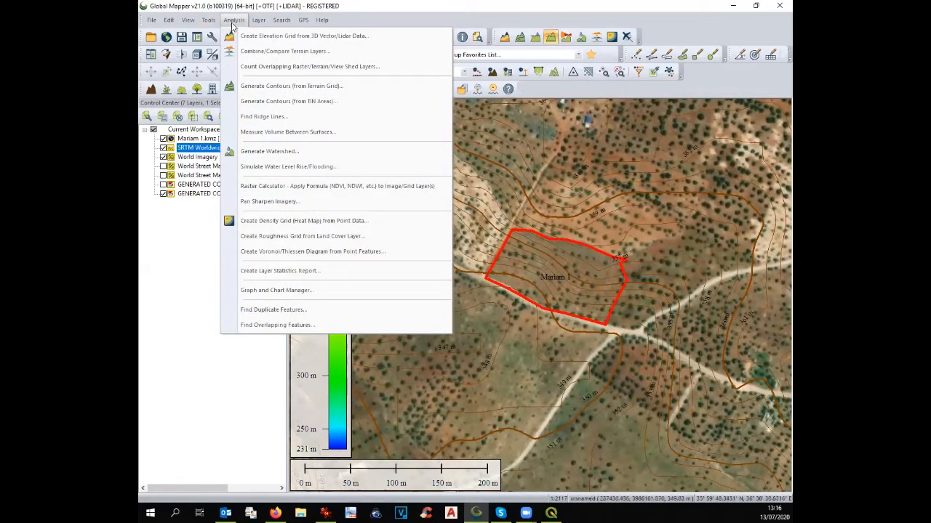
pyautogui.click(255, 151)
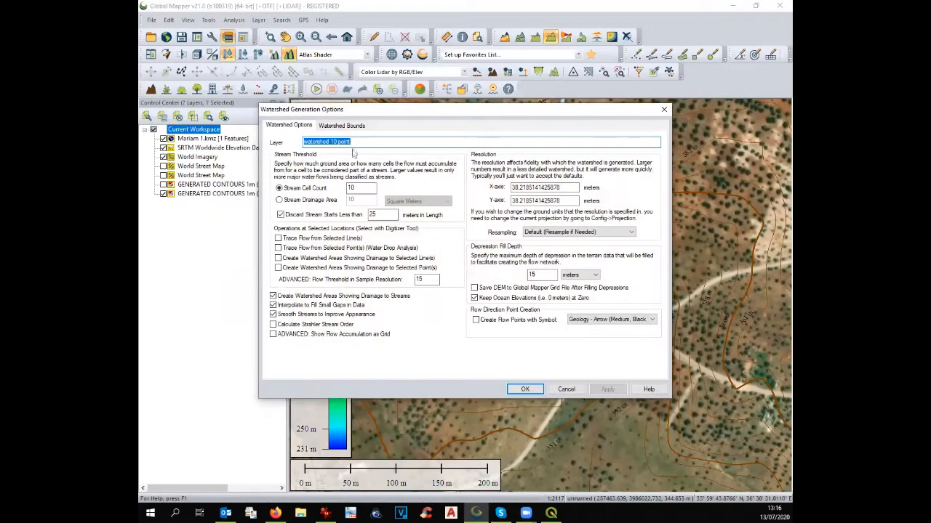
pyautogui.click(355, 142)
pyautogui.press('BackSpace')
pyautogui.press('BackSpace')
pyautogui.press('BackSpace')
pyautogui.press('BackSpace')
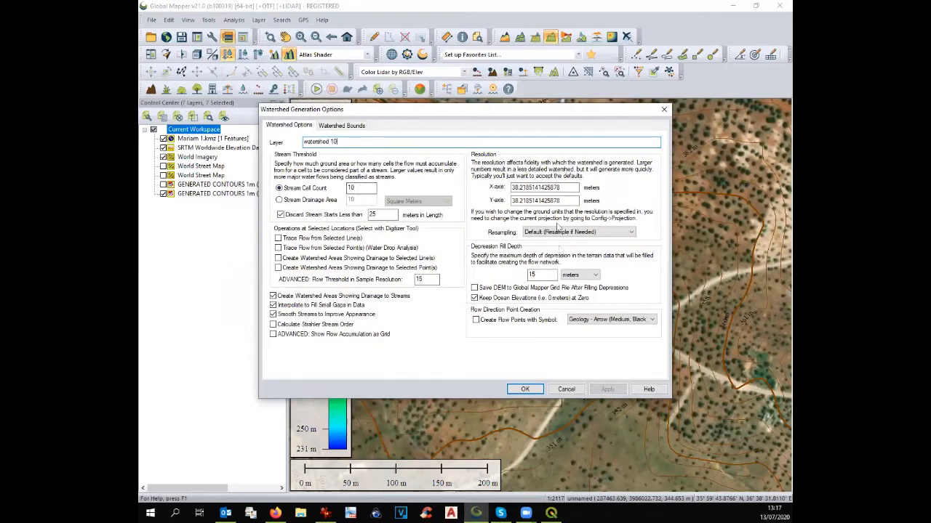
# Set the watershed's X and Y resolution to 10 meters and generate it for all data visible on screen
pyautogui.doubleClick(540, 187)
pyautogui.write('10')
pyautogui.doubleClick(544, 200)
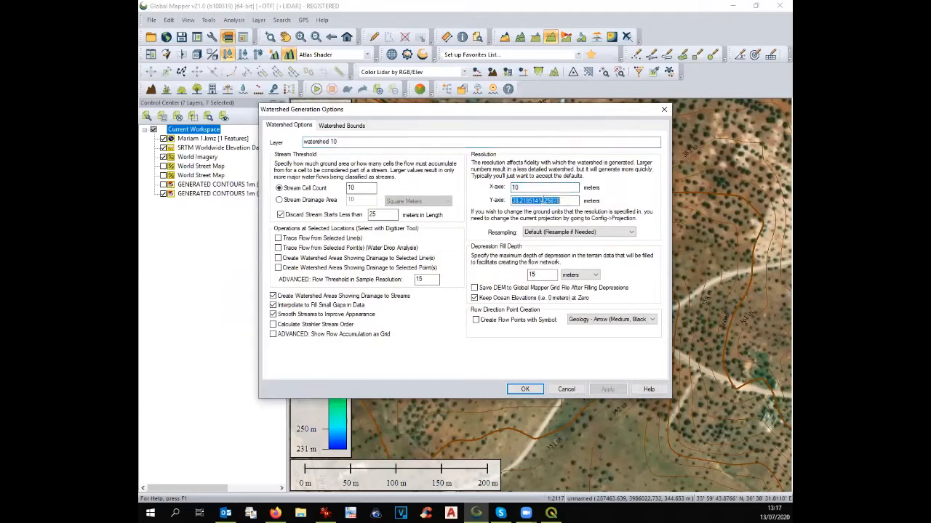
pyautogui.write('10')
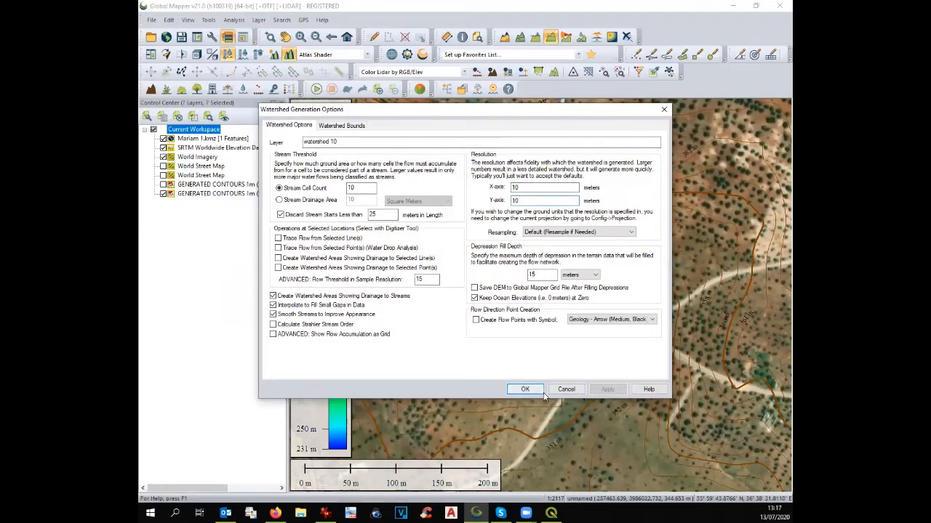
pyautogui.click(352, 126)
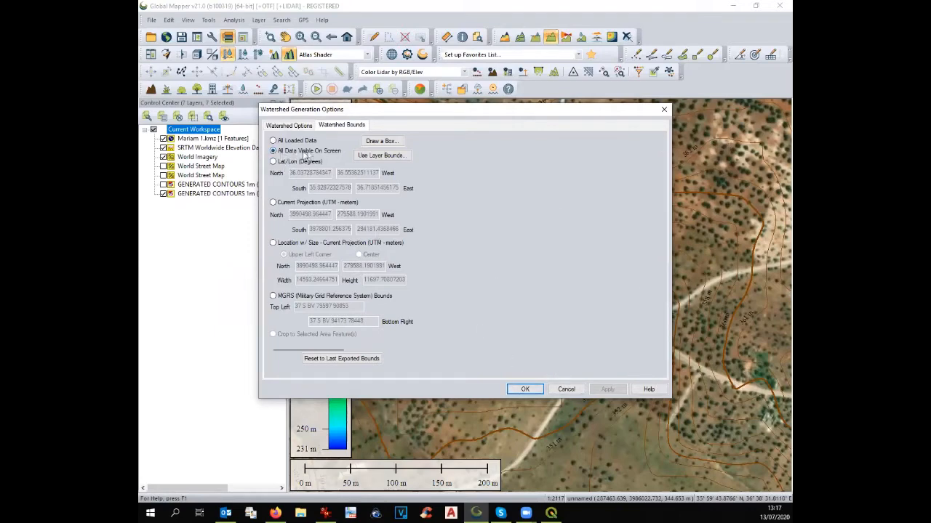
pyautogui.click(523, 388)
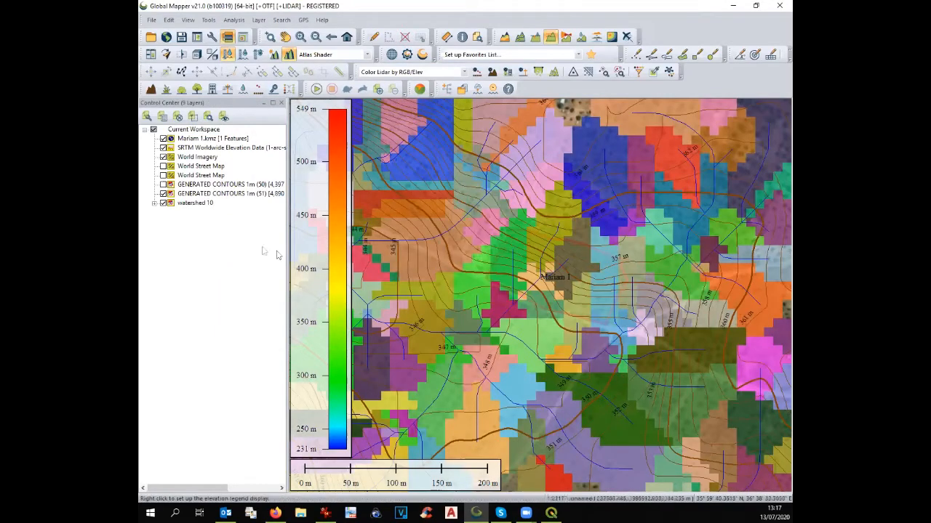
# Hide the Watershed Areas sublayer of watershed 10 together with the World Imagery and SRTM elevation layers
pyautogui.click(154, 205)
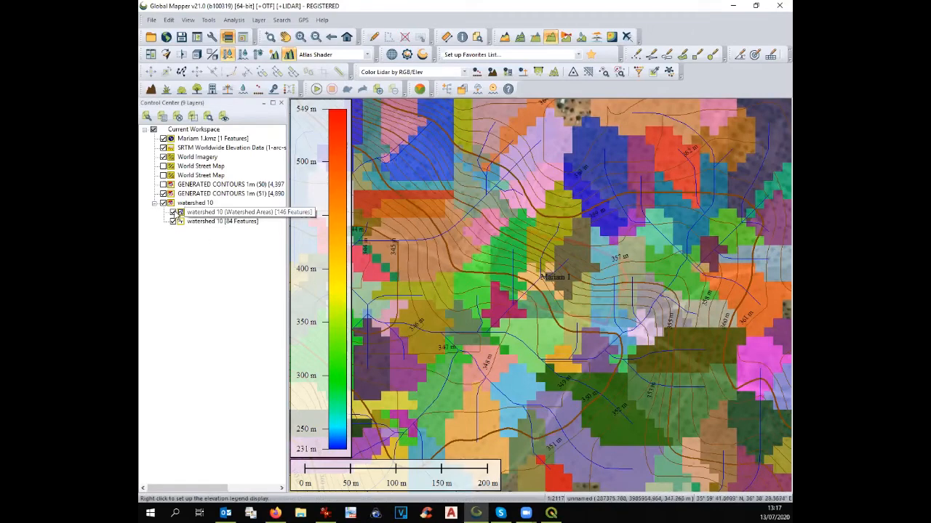
pyautogui.click(173, 213)
pyautogui.click(178, 212)
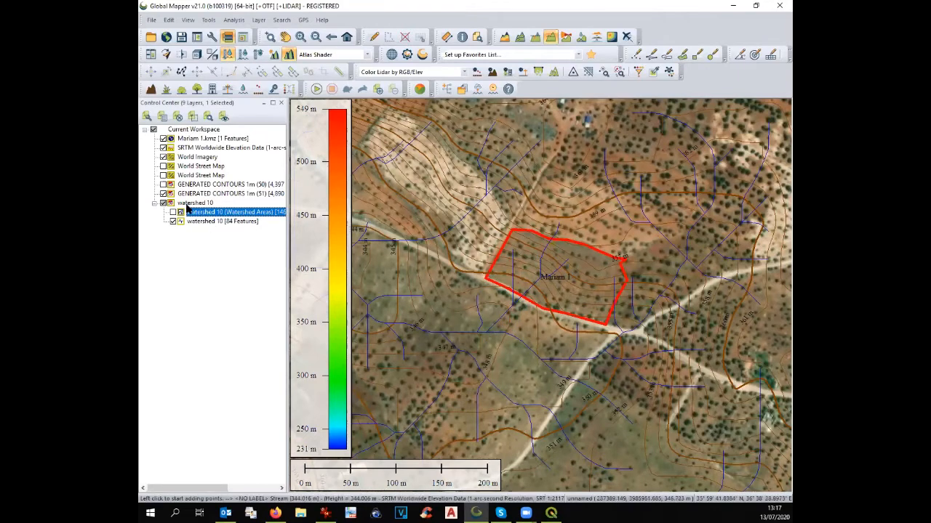
pyautogui.click(163, 156)
pyautogui.click(163, 148)
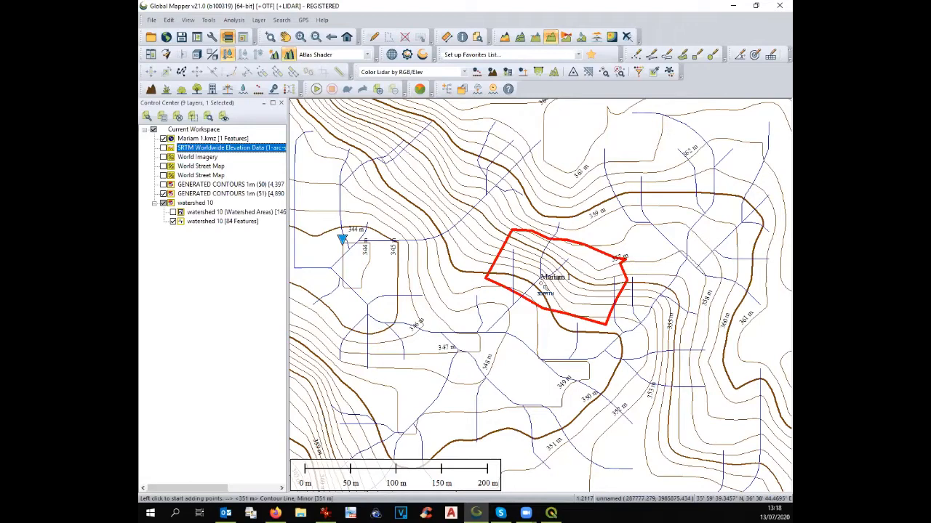
# Show the Watershed Areas sublayer without the watershed 10 stream lines and select all of its features
pyautogui.click(172, 212)
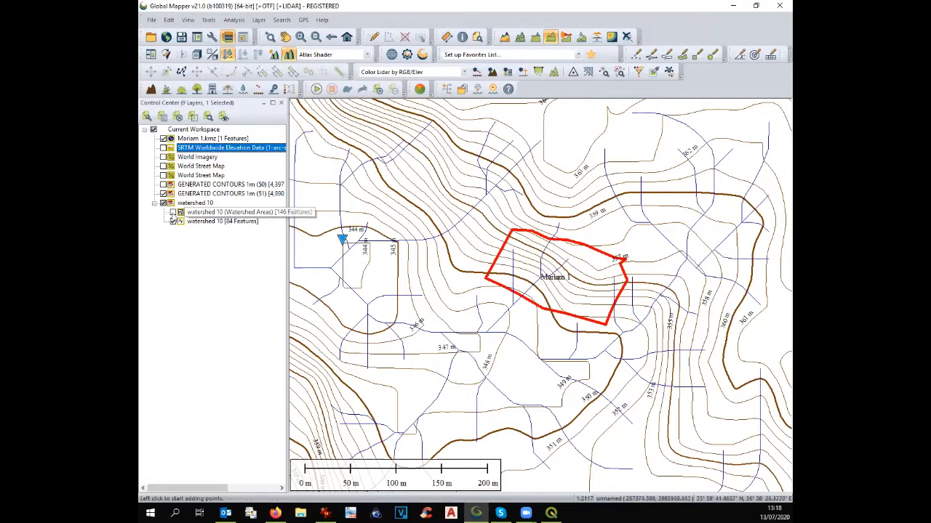
pyautogui.click(173, 222)
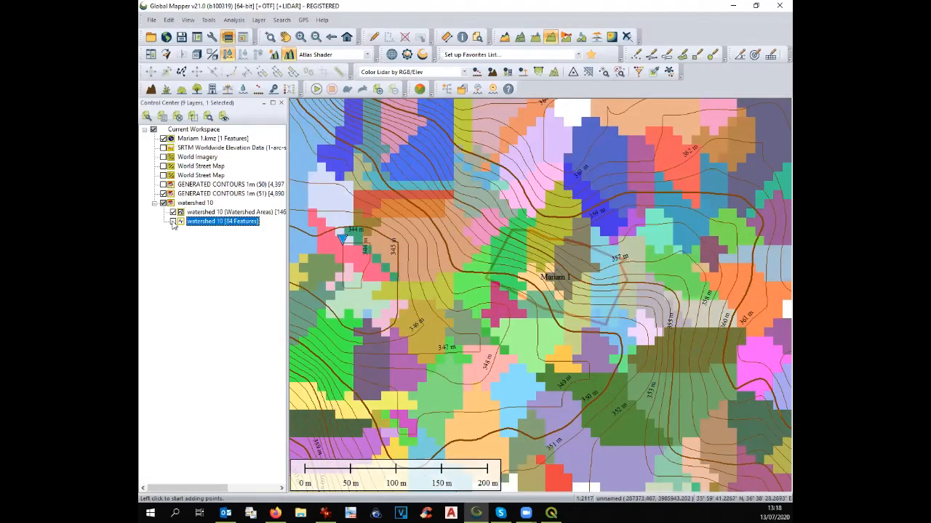
pyautogui.rightClick(188, 216)
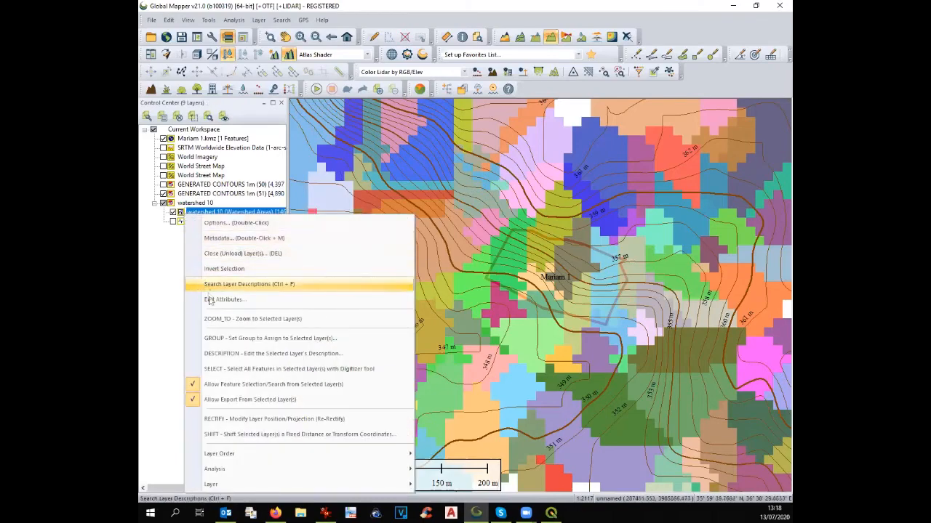
pyautogui.click(232, 369)
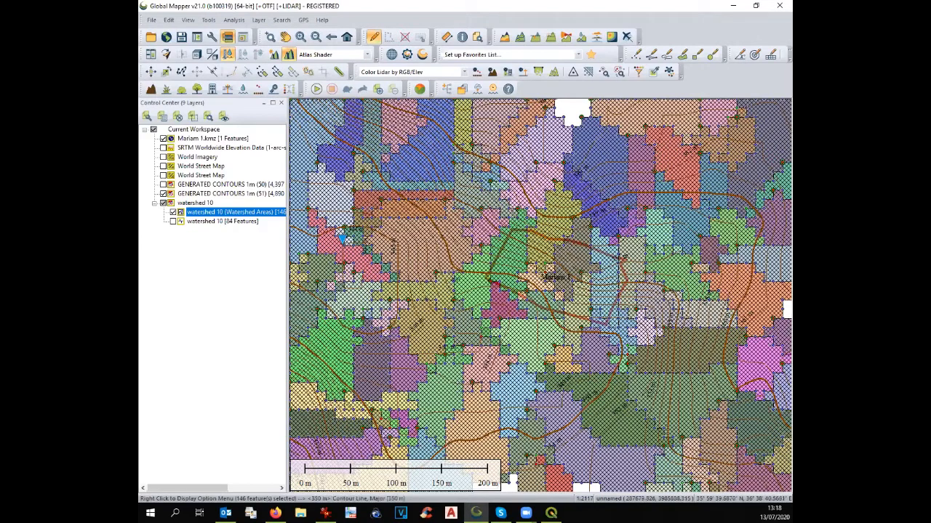
# Smooth the selected watershed areas, clear the selection, and show the watershed 10 stream lines again
pyautogui.rightClick(453, 276)
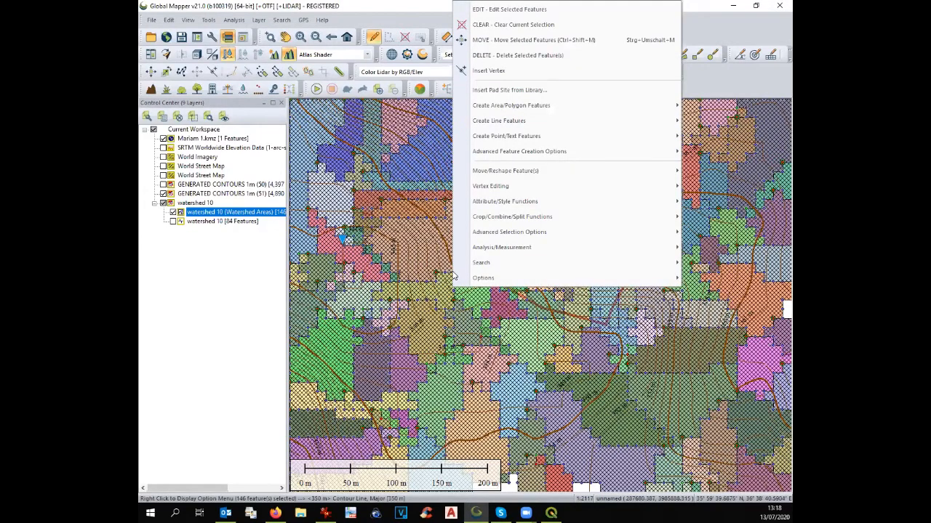
pyautogui.moveTo(492, 187)
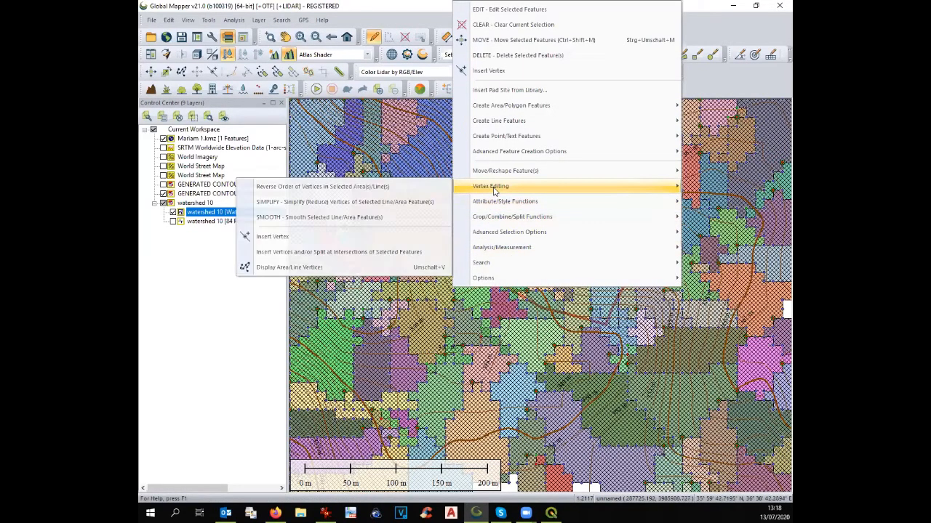
pyautogui.click(399, 218)
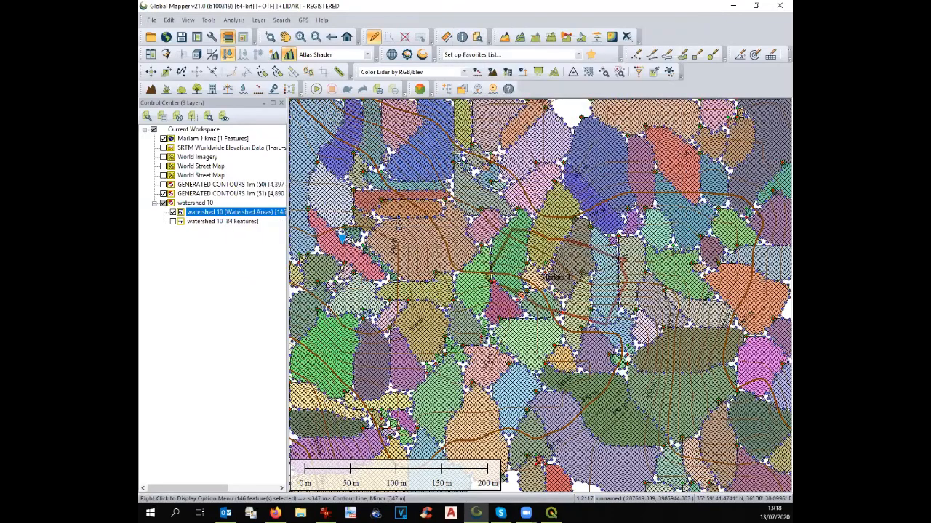
pyautogui.click(405, 38)
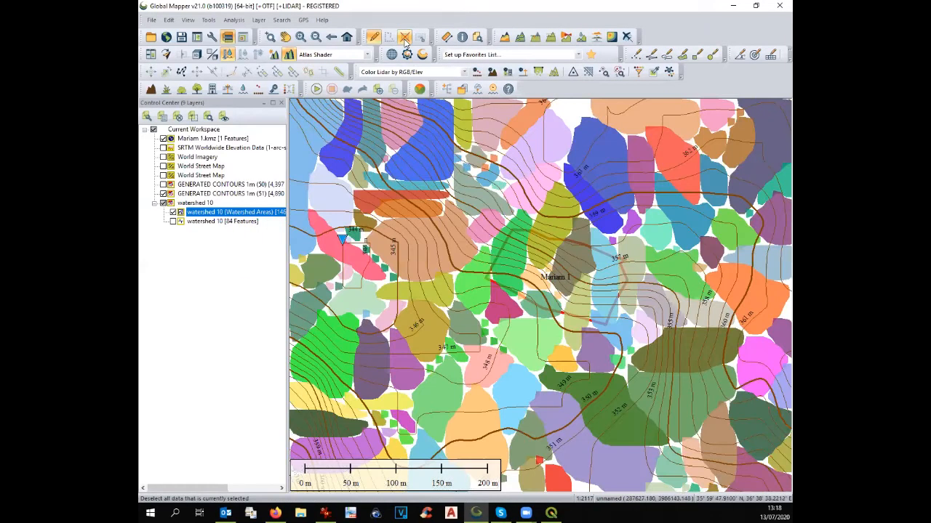
pyautogui.click(173, 221)
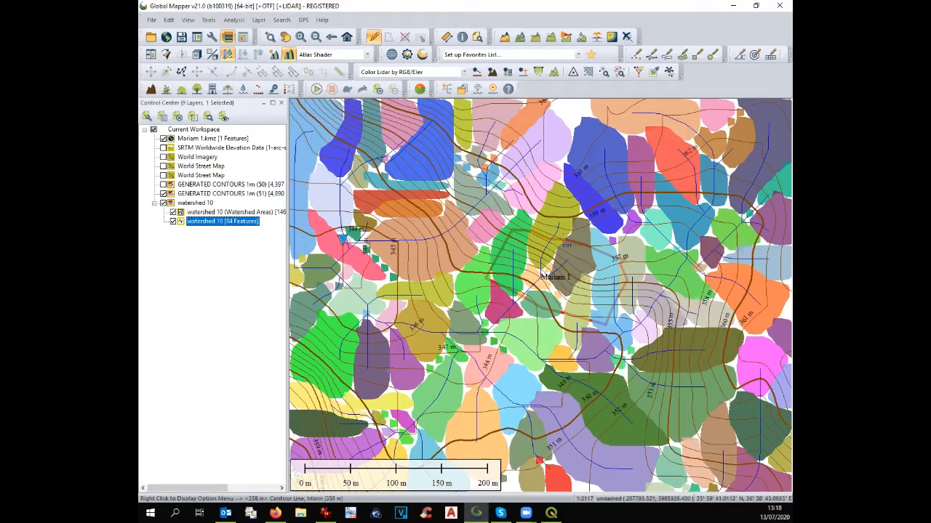
# Try to find ridge lines around the Mariam 1 site with the SRTM elevation layer still hidden
pyautogui.scroll(2, 570, 285)
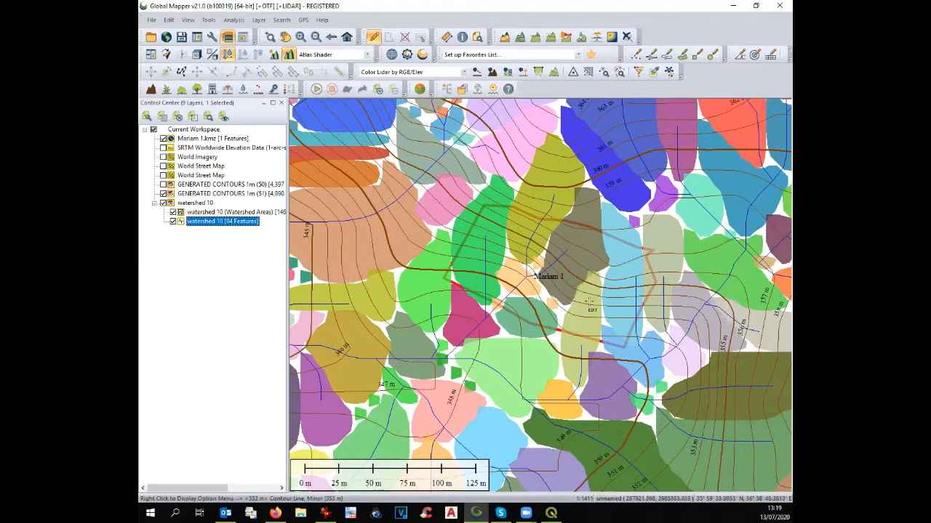
pyautogui.scroll(1, 589, 301)
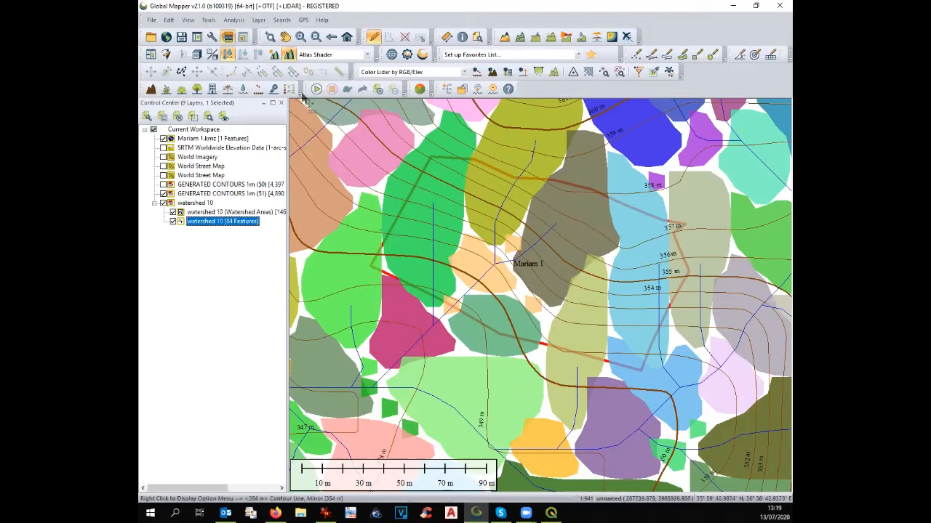
pyautogui.click(234, 20)
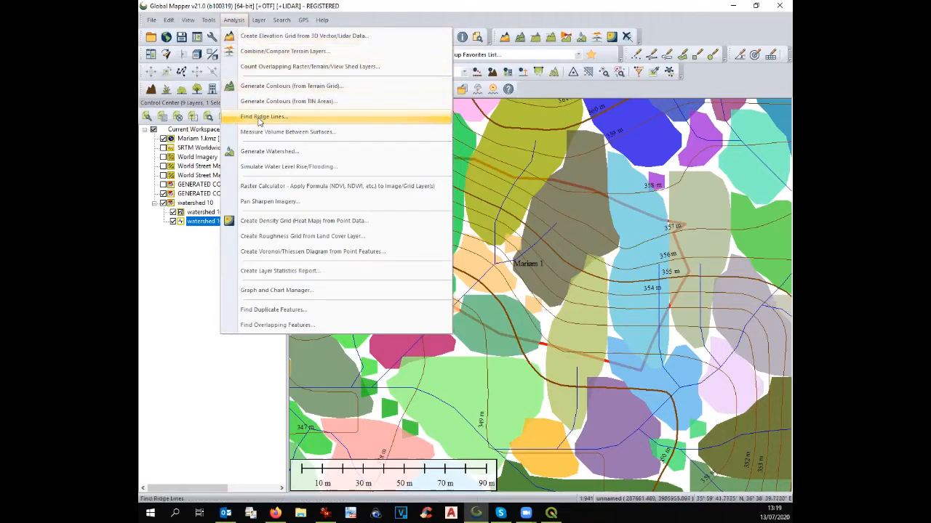
pyautogui.click(259, 118)
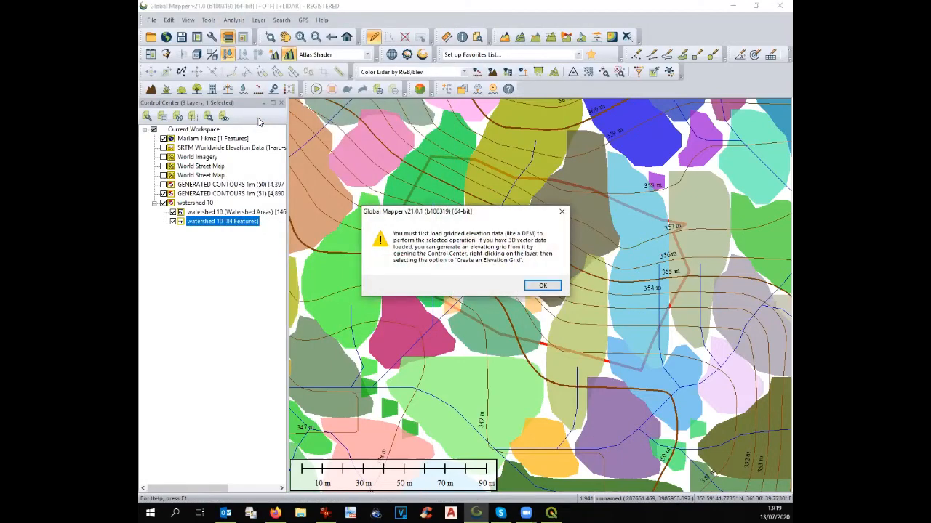
pyautogui.click(530, 288)
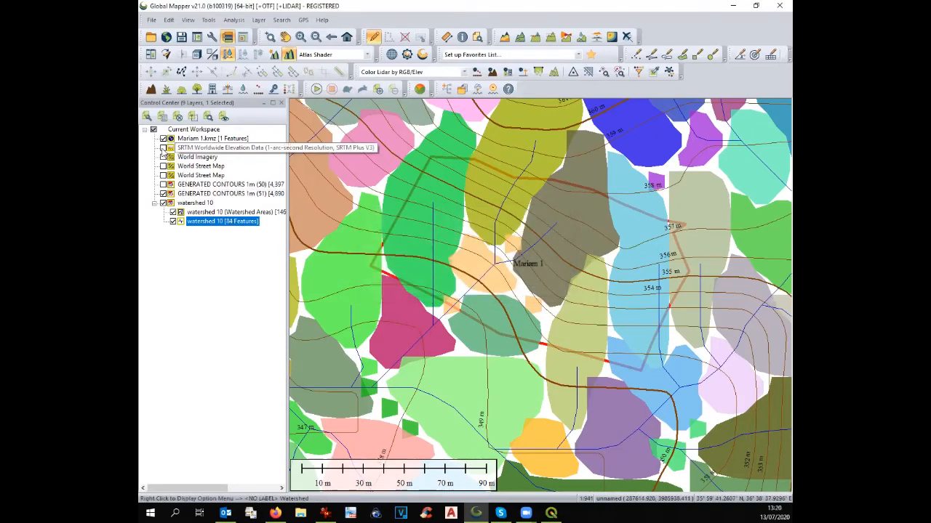
# Show the SRTM elevation, hide watershed 10, and find ridge lines at 10-meter X and Y resolution for all data visible on screen
pyautogui.click(163, 148)
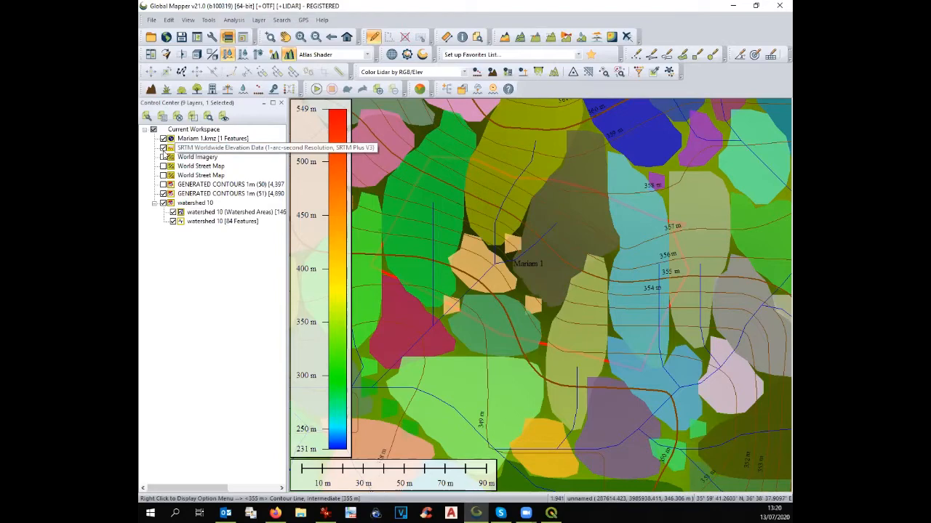
pyautogui.click(163, 204)
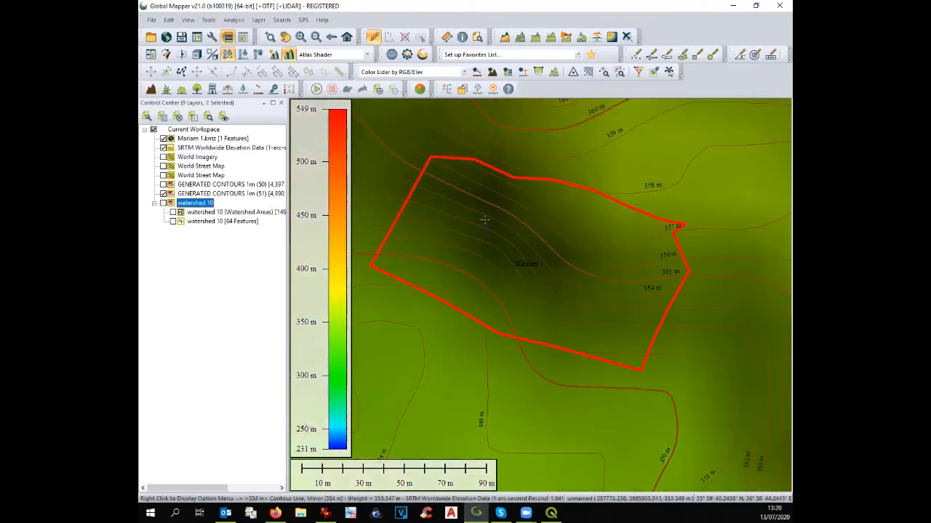
pyautogui.click(228, 22)
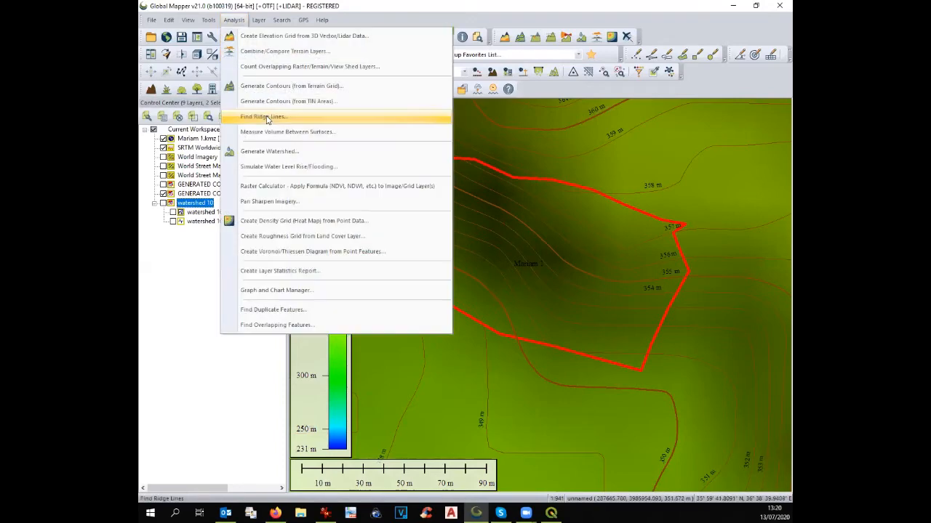
pyautogui.click(265, 117)
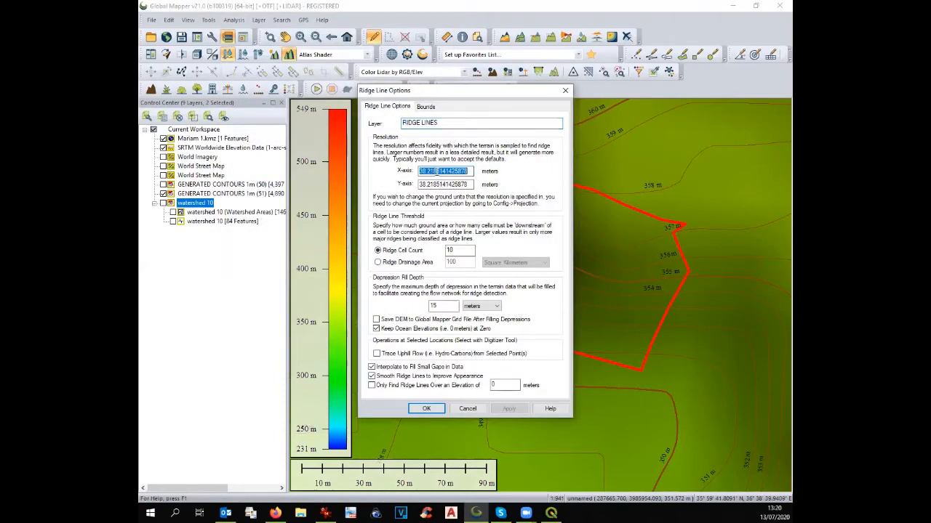
pyautogui.write('10')
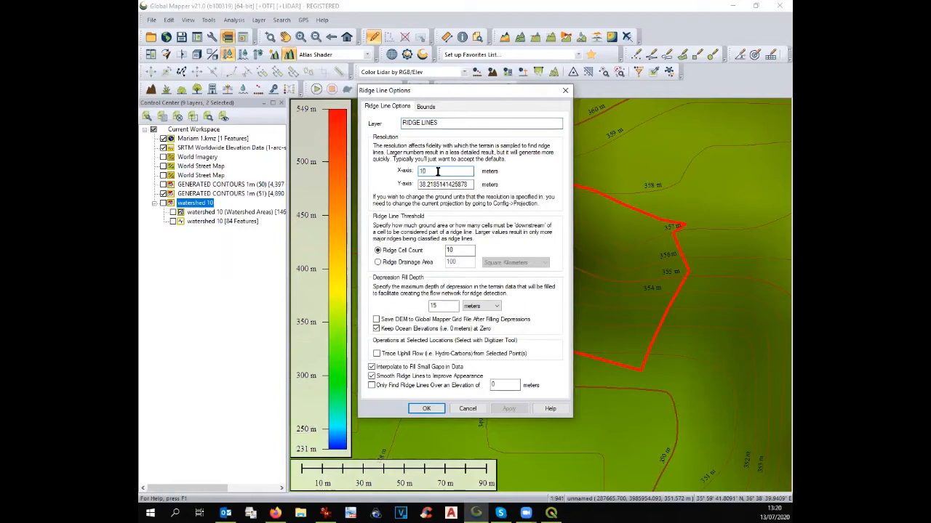
pyautogui.press('Tab')
pyautogui.write('1')
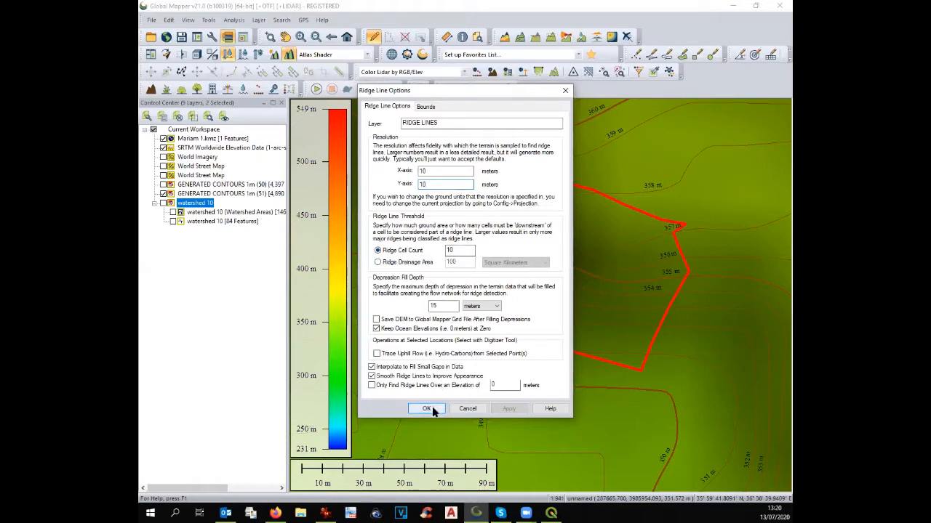
pyautogui.click(426, 106)
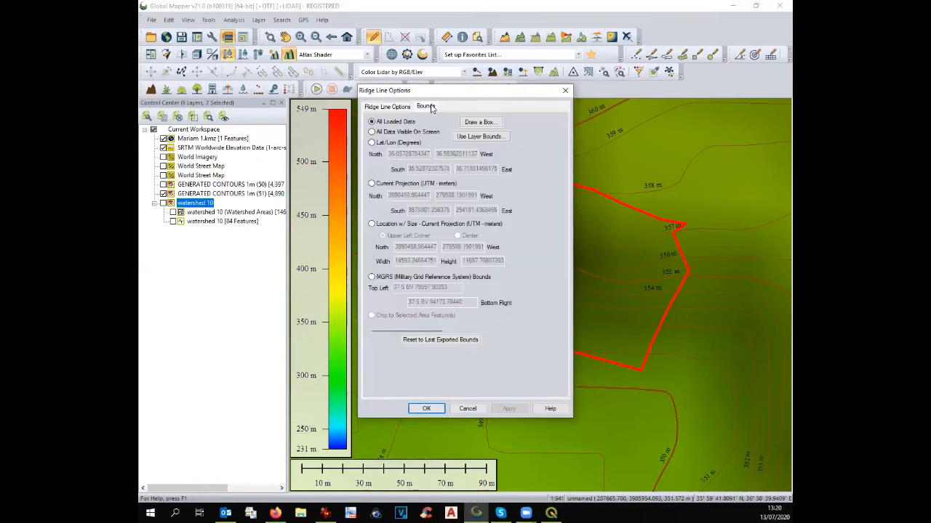
pyautogui.click(397, 132)
pyautogui.click(426, 409)
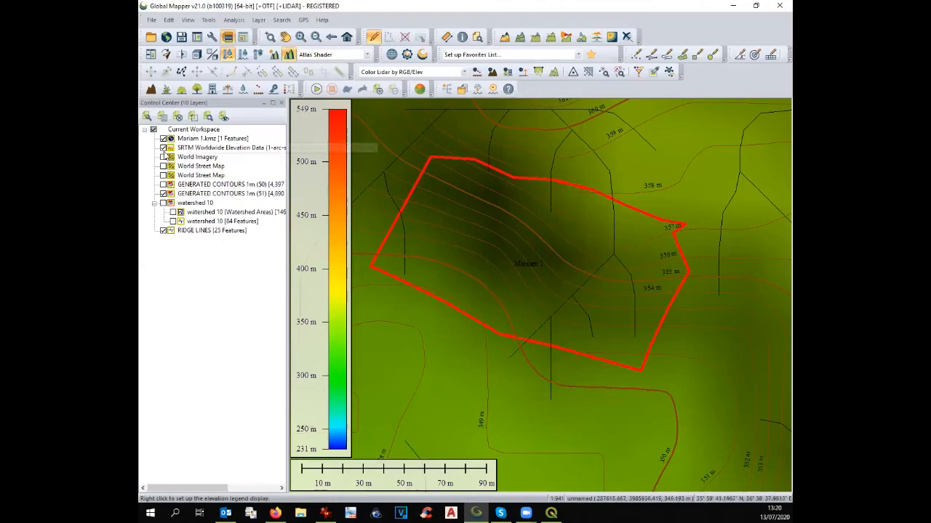
# Display the watershed 10 stream lines with the ridge lines over World Imagery, keeping the SRTM elevation and Watershed Areas hidden
pyautogui.click(163, 148)
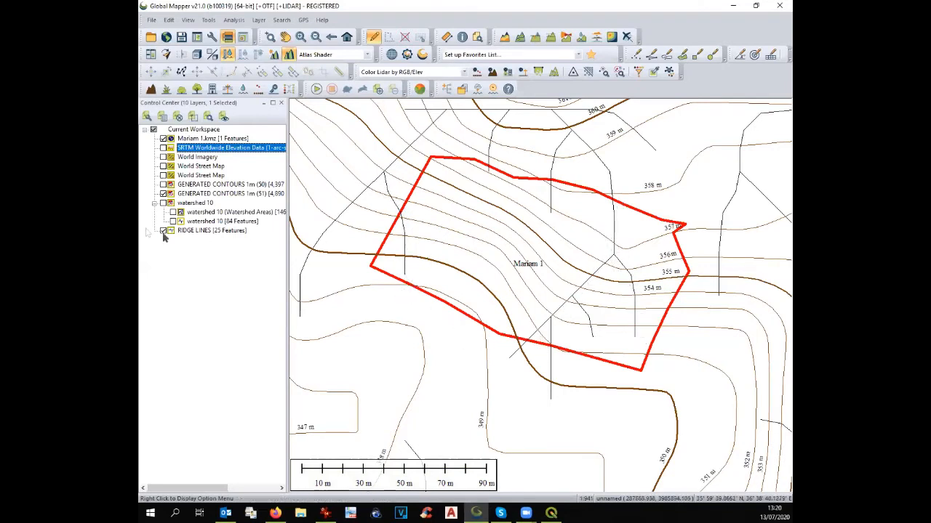
pyautogui.click(173, 222)
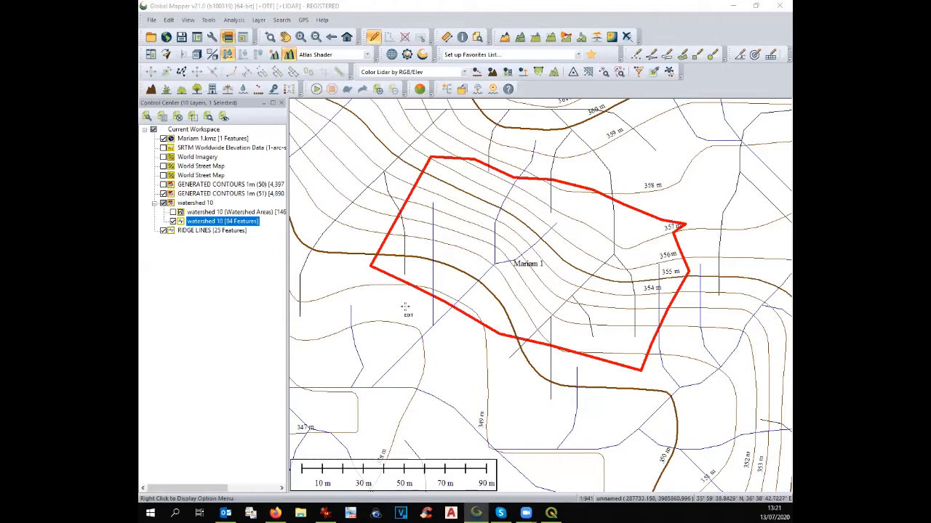
pyautogui.click(164, 148)
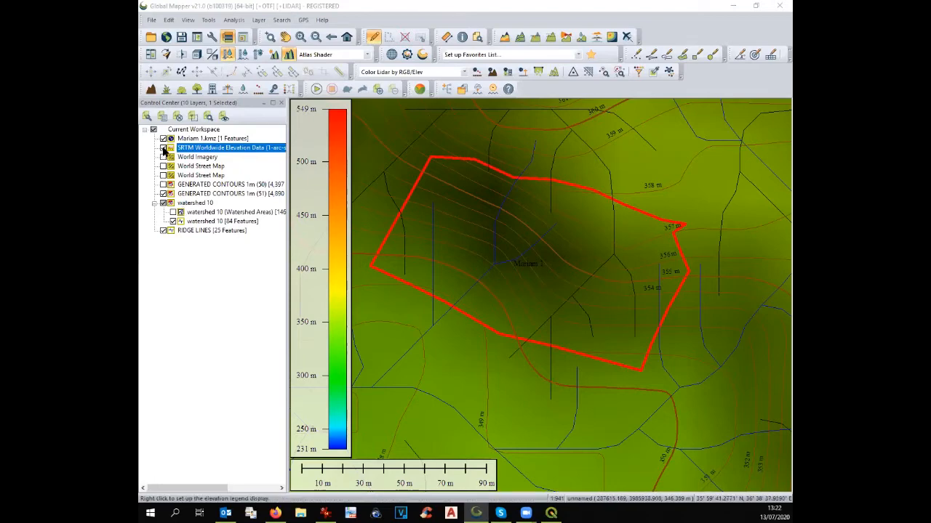
pyautogui.click(163, 148)
pyautogui.click(164, 157)
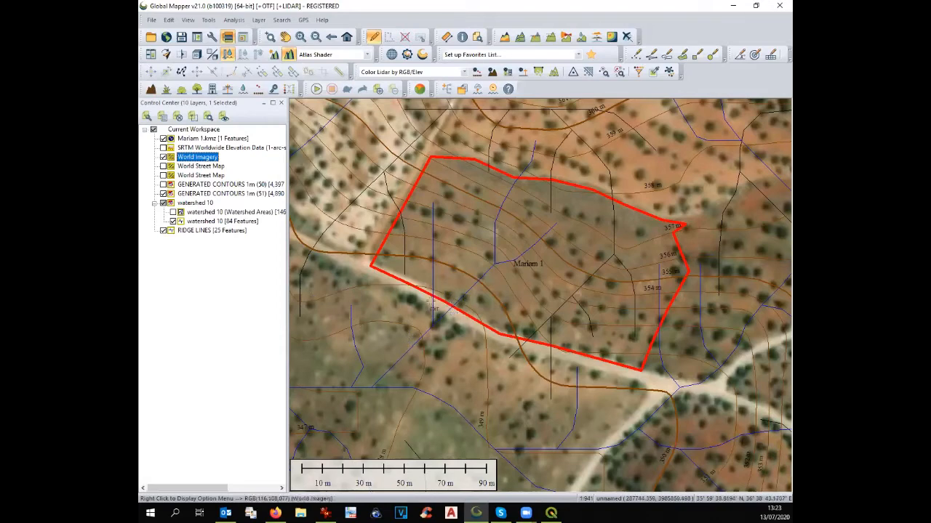
# Hide the watershed 10, 1 m contours, World Imagery and Mariam 1 layers so only RIDGE LINES is shown, and select that layer
pyautogui.click(188, 231)
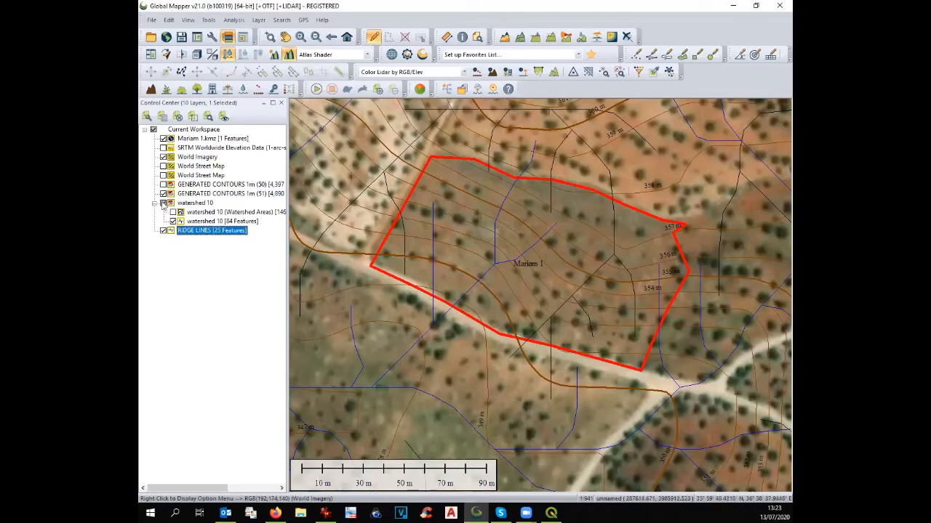
pyautogui.click(163, 203)
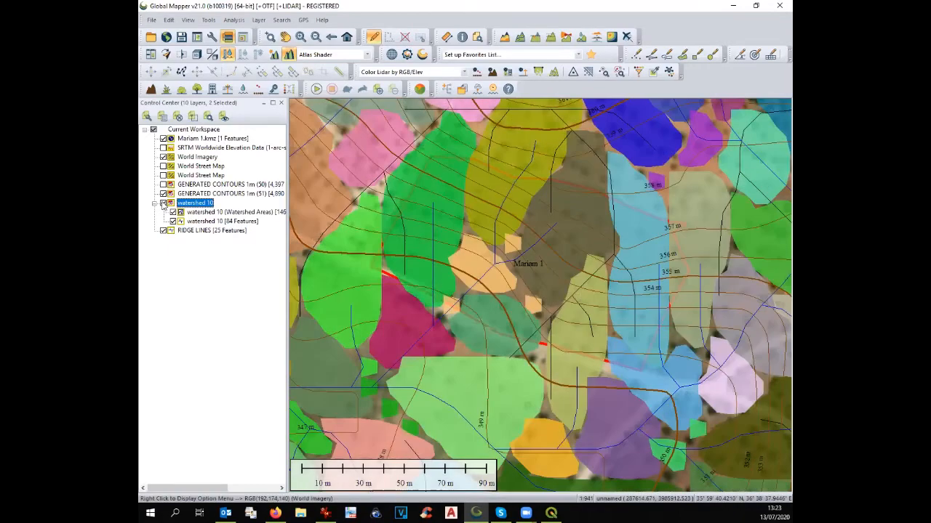
pyautogui.click(163, 204)
pyautogui.click(163, 194)
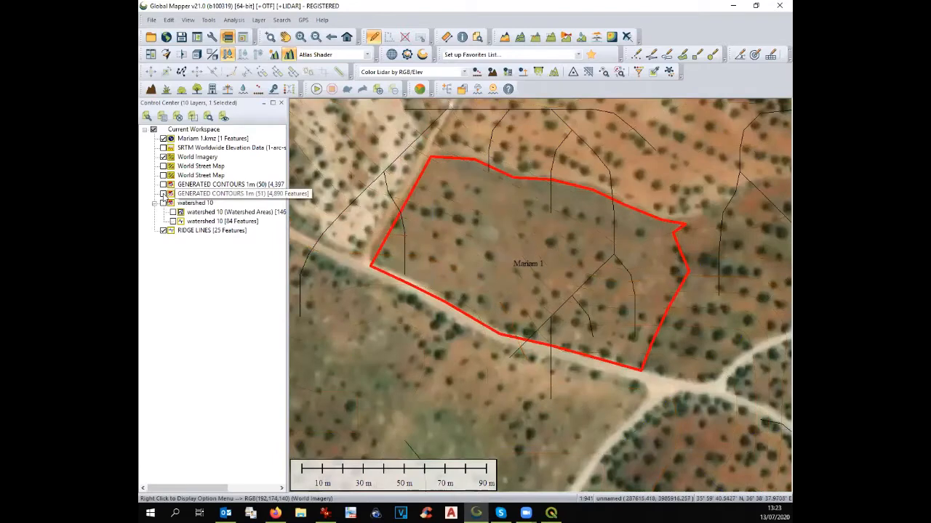
pyautogui.click(162, 157)
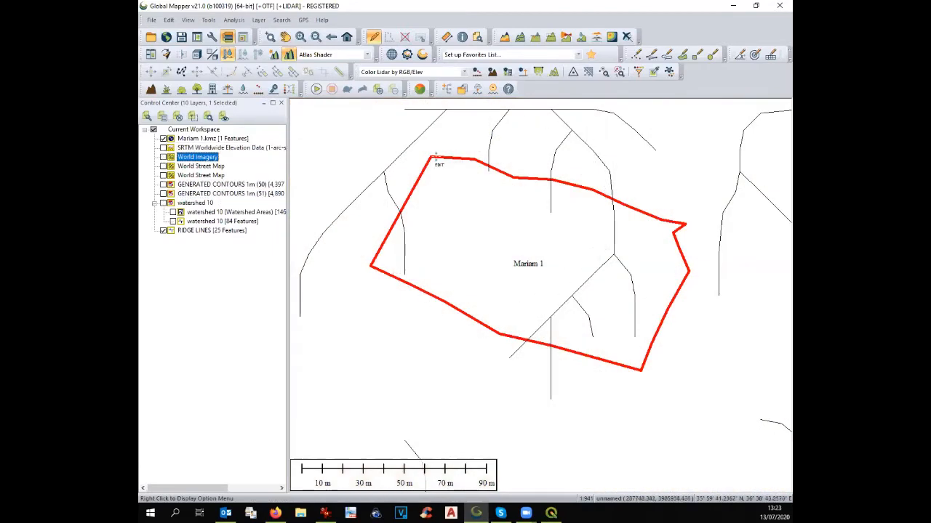
pyautogui.click(162, 138)
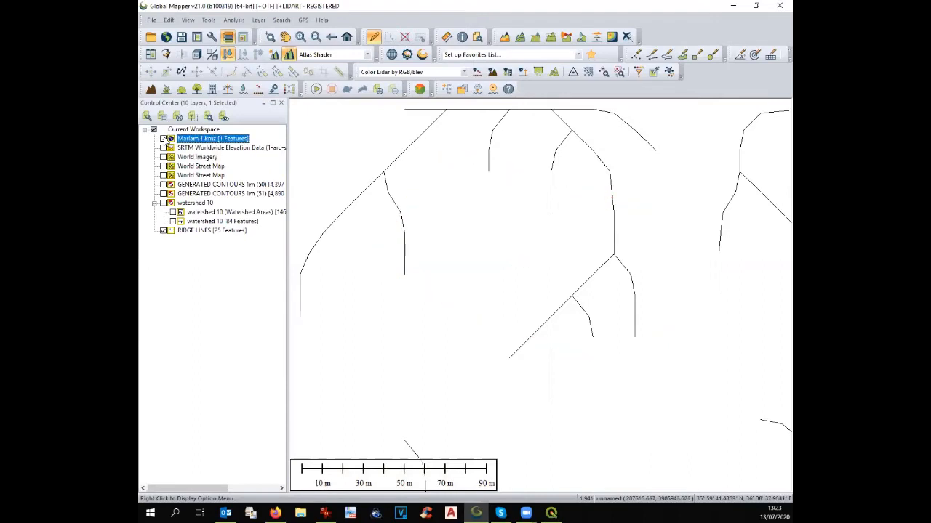
pyautogui.click(182, 231)
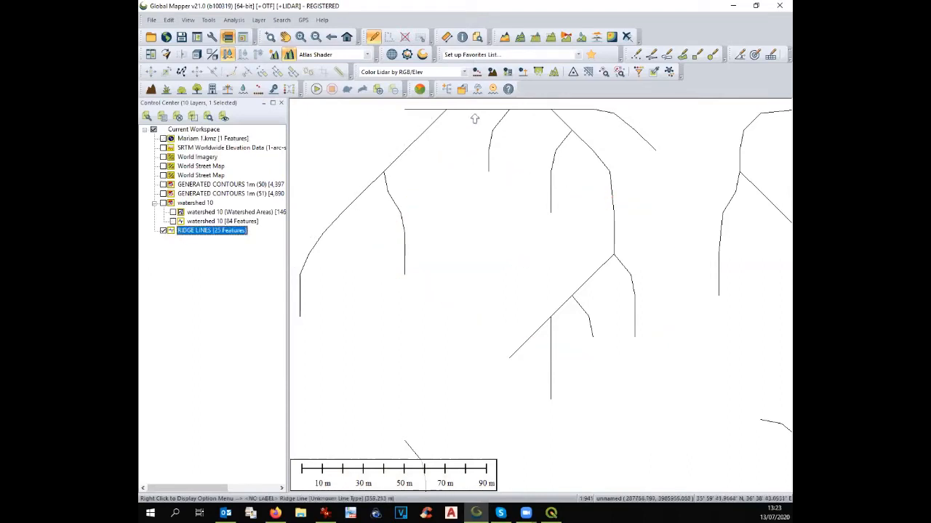
# Examine the vector export formats available for the ridge lines, including DWG and DXF, and cancel without exporting
pyautogui.click(154, 20)
pyautogui.moveTo(197, 293)
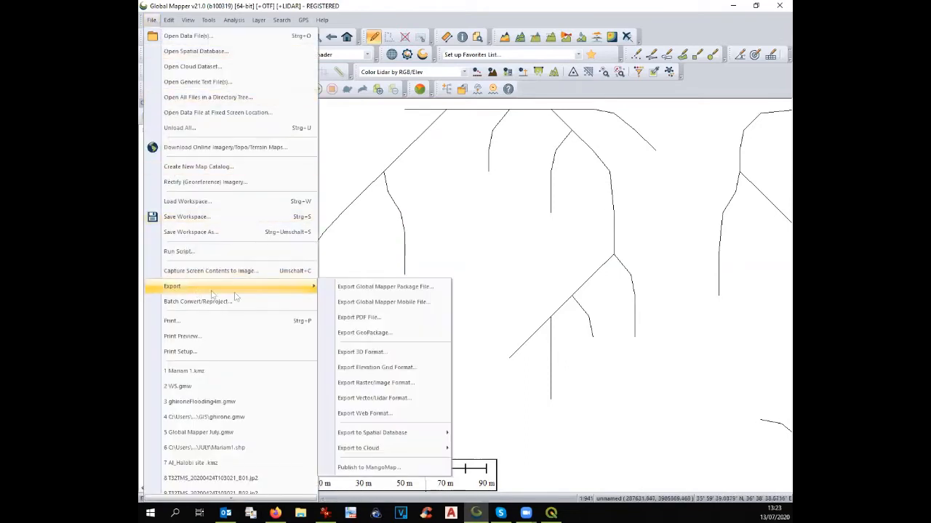
pyautogui.click(396, 401)
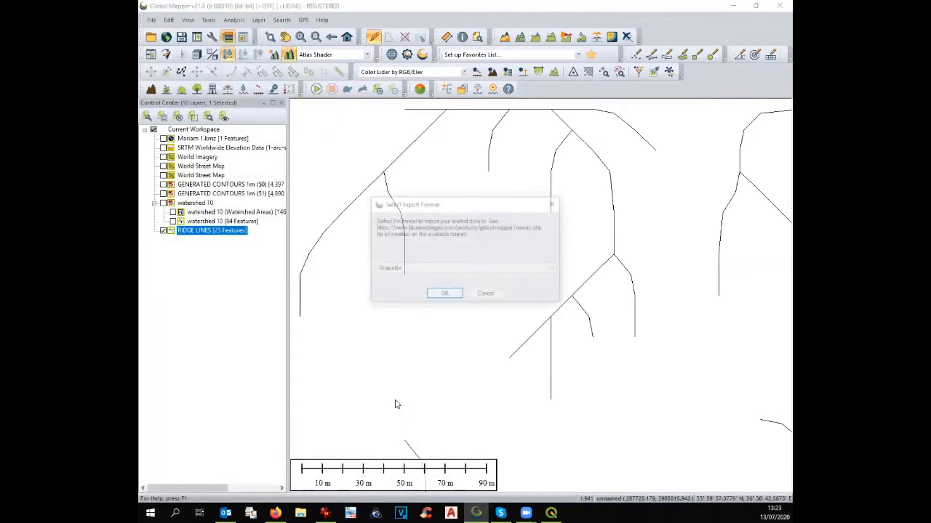
pyautogui.click(408, 268)
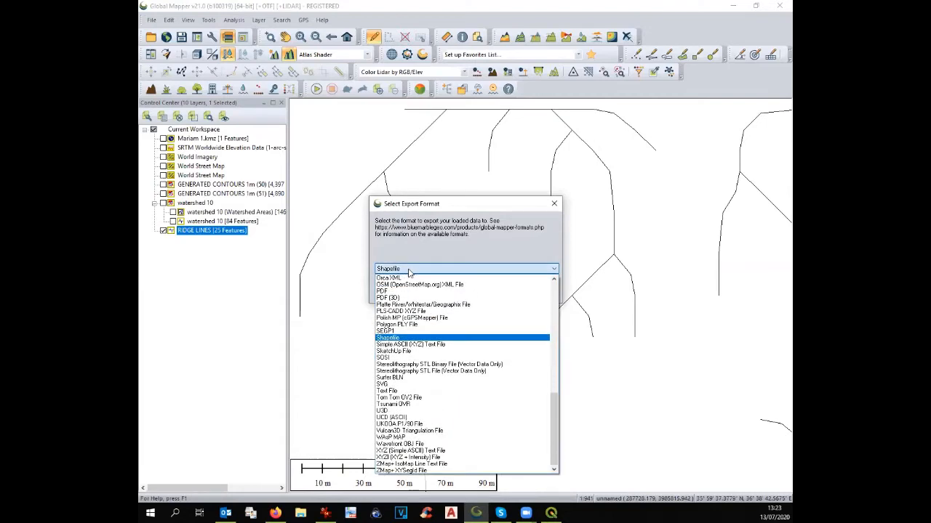
pyautogui.press('d')
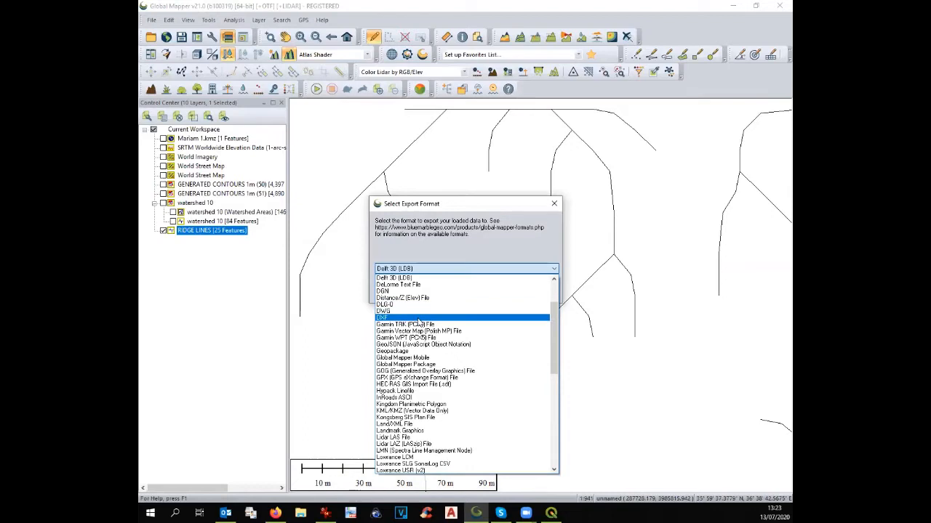
pyautogui.click(555, 203)
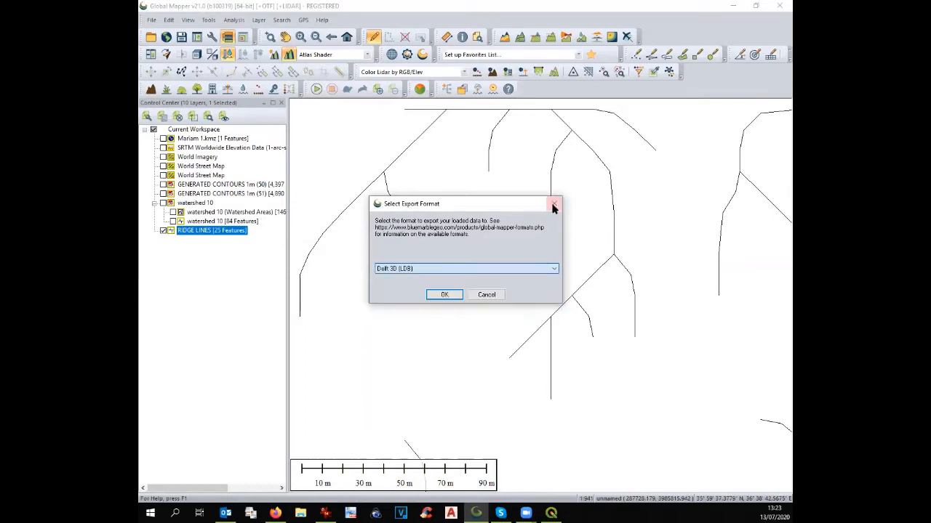
pyautogui.click(557, 203)
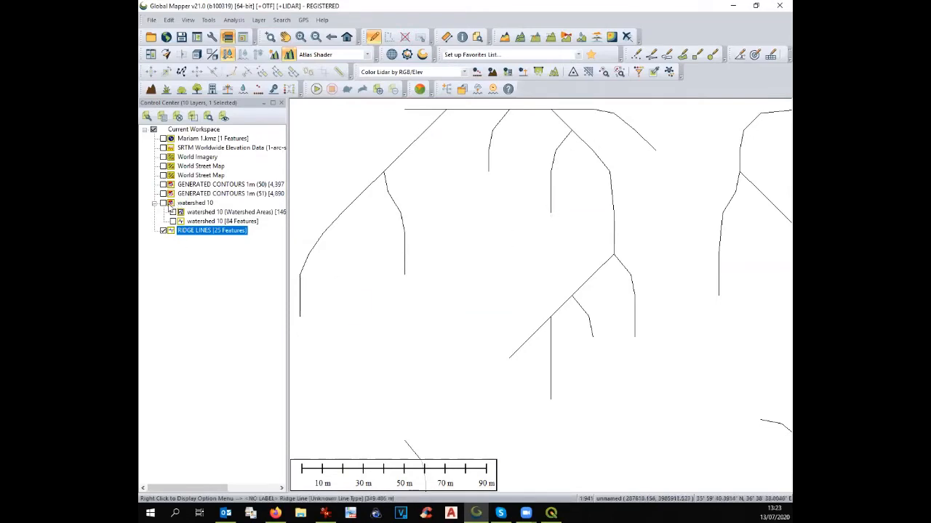
# Hide the ridge lines and show only the watershed 10 stream lines, without the Watershed Areas
pyautogui.click(163, 230)
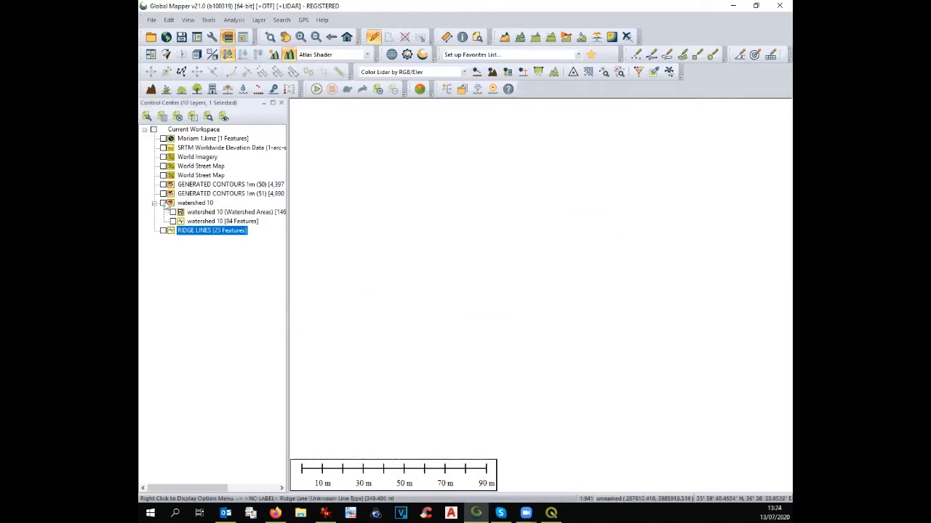
pyautogui.click(163, 203)
pyautogui.click(173, 212)
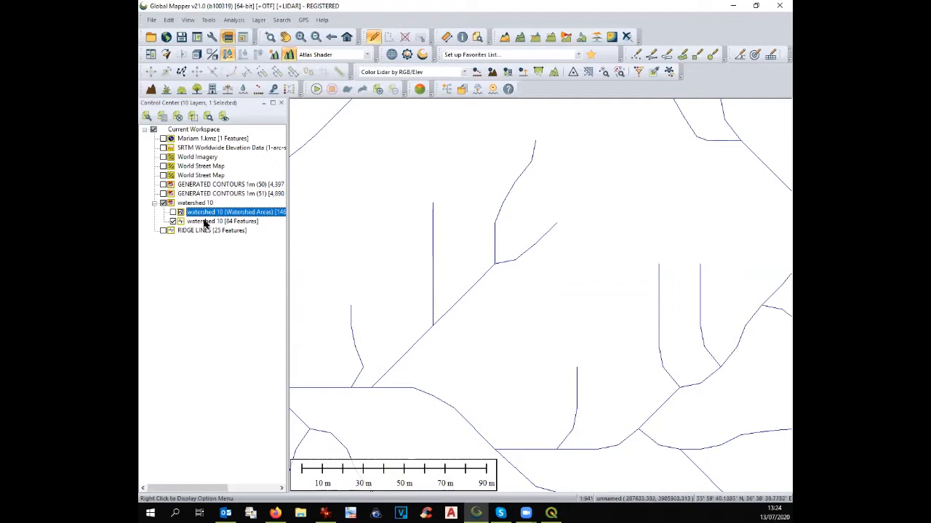
# Try to export the watershed 10 stream lines as vector data in DWG format
pyautogui.click(151, 20)
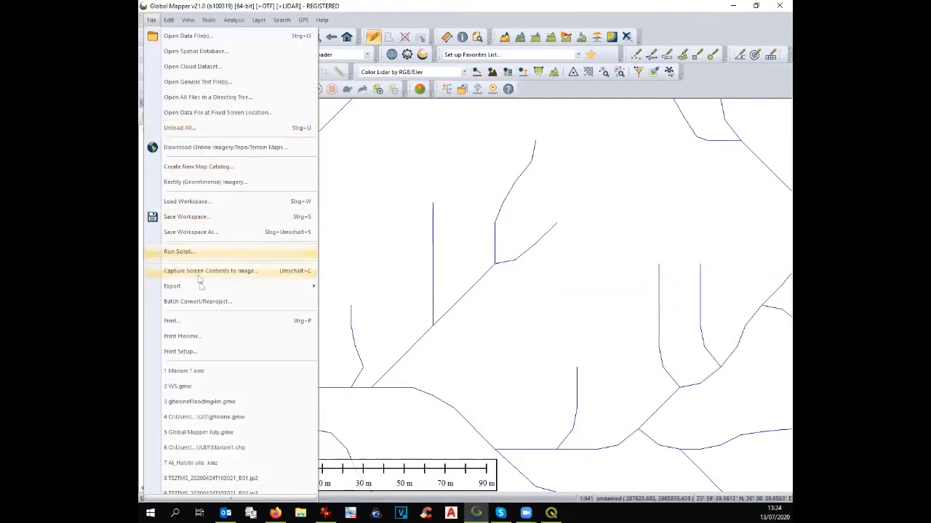
pyautogui.moveTo(202, 286)
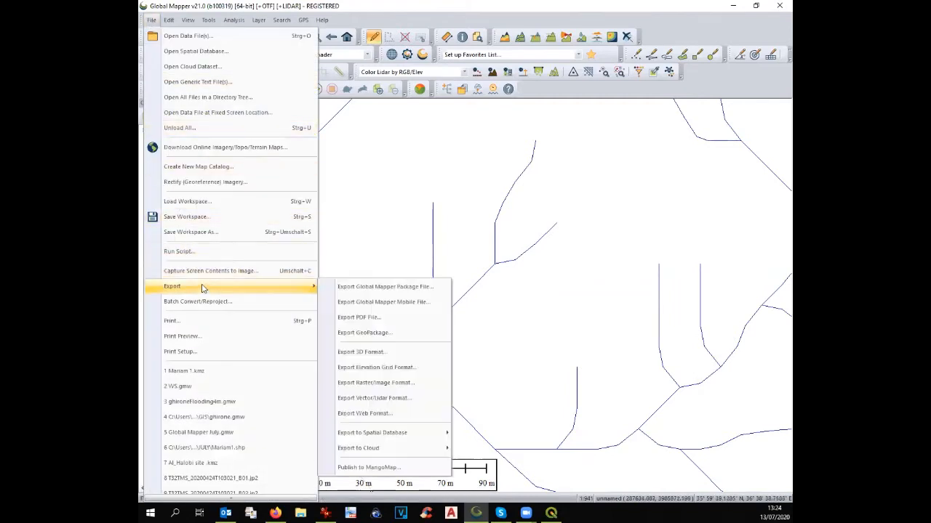
pyautogui.click(369, 400)
pyautogui.click(398, 269)
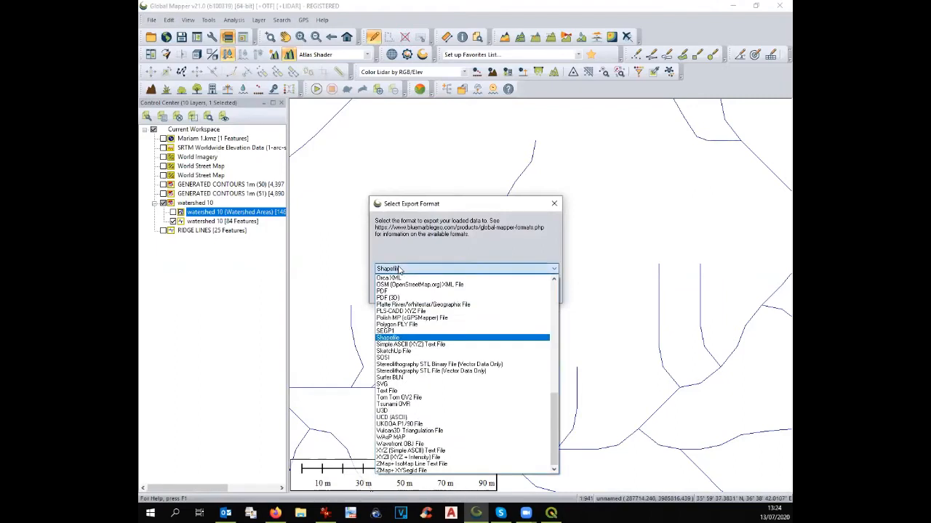
pyautogui.press('d')
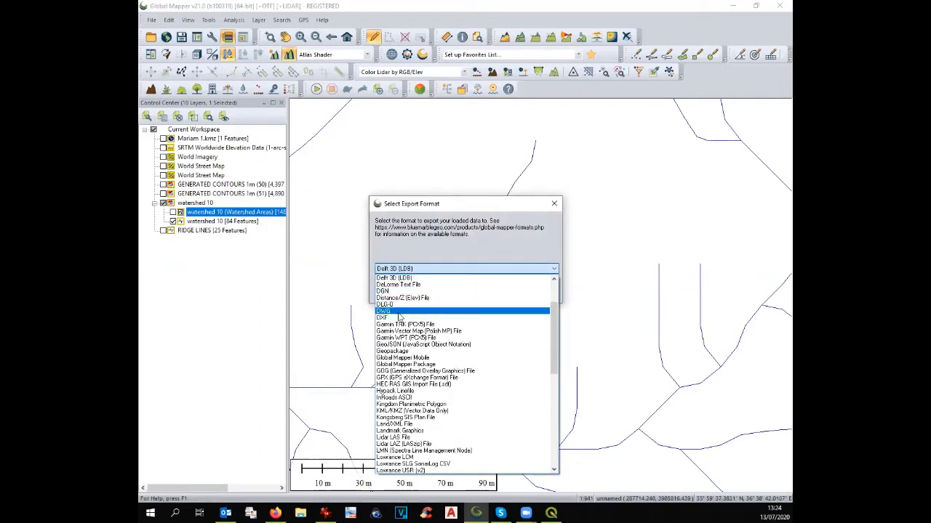
pyautogui.click(398, 312)
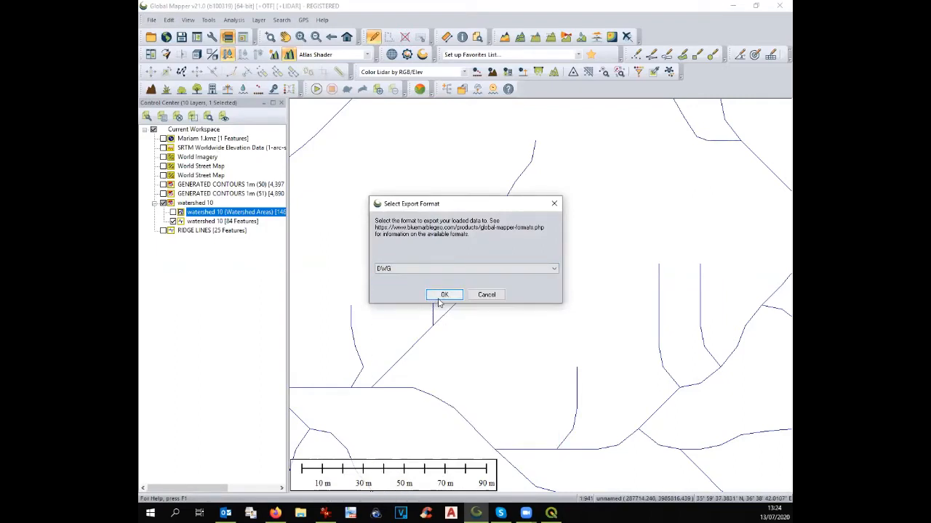
pyautogui.click(442, 296)
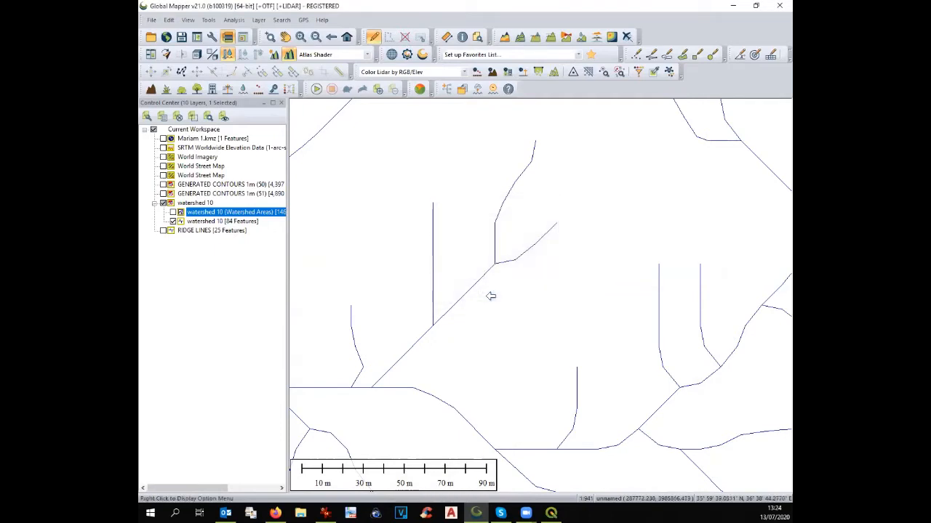
# Show the Mariam 1 site boundary and the ridge lines together with the watershed 10 stream lines
pyautogui.click(170, 158)
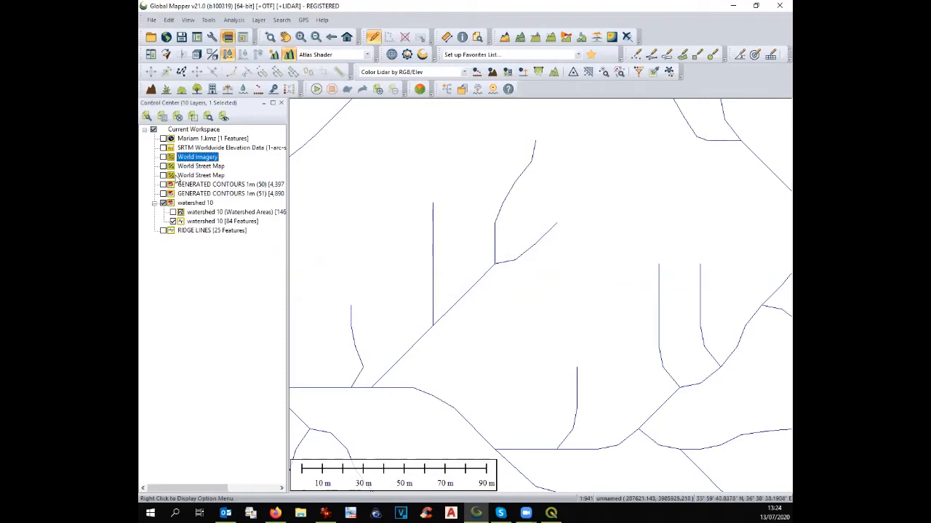
pyautogui.click(163, 139)
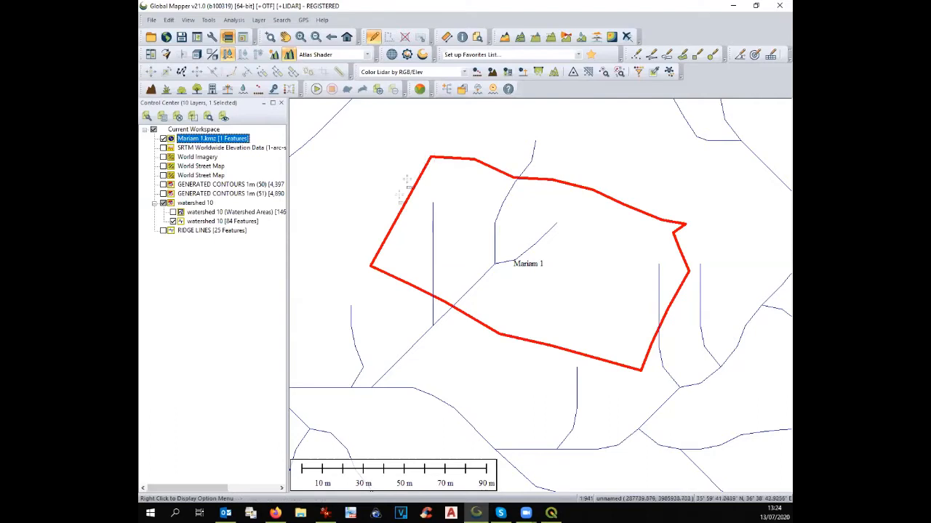
pyautogui.click(164, 231)
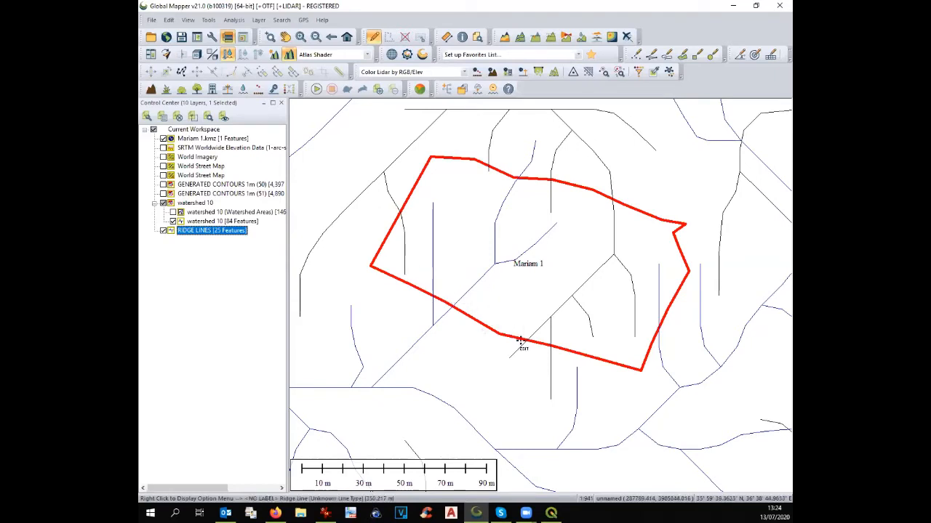
pyautogui.scroll(-1, 520, 342)
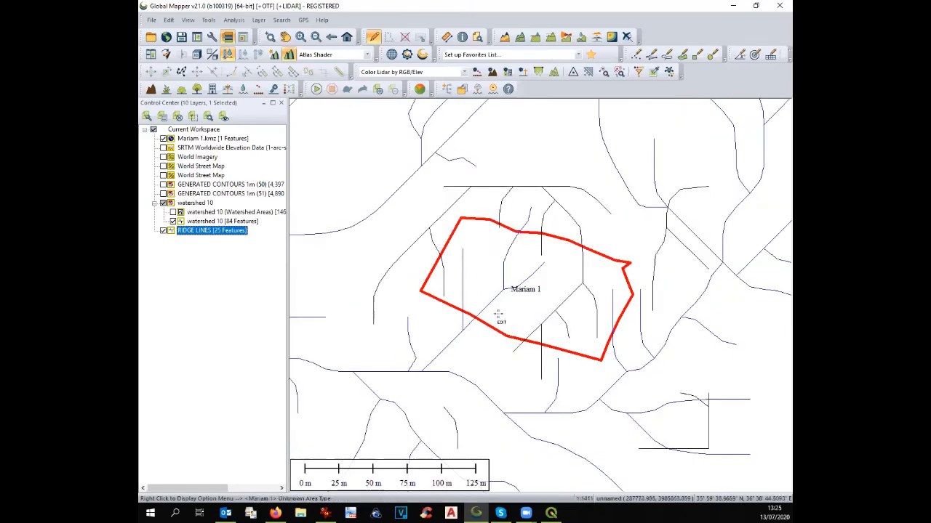
pyautogui.scroll(1, 499, 314)
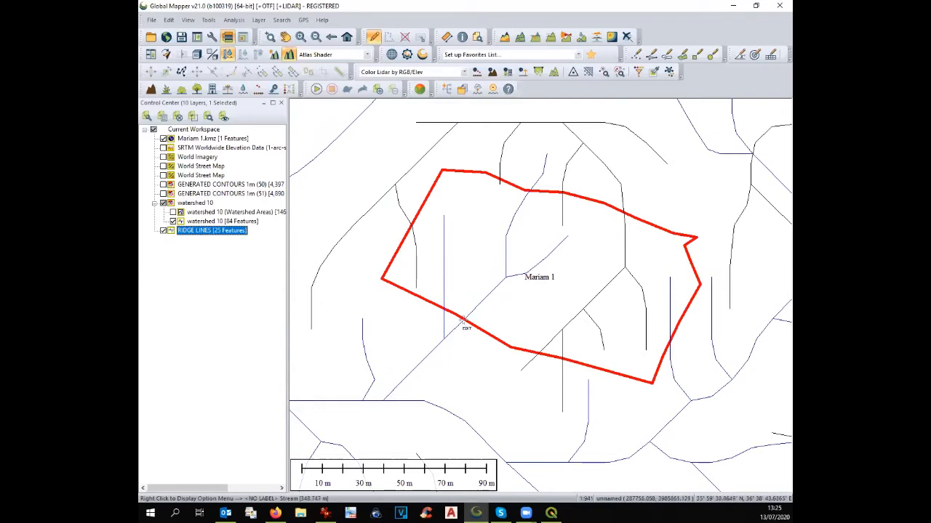
# Show the watershed 10 Watershed Areas beneath the streams and ridge lines around the Mariam 1 site
pyautogui.click(172, 212)
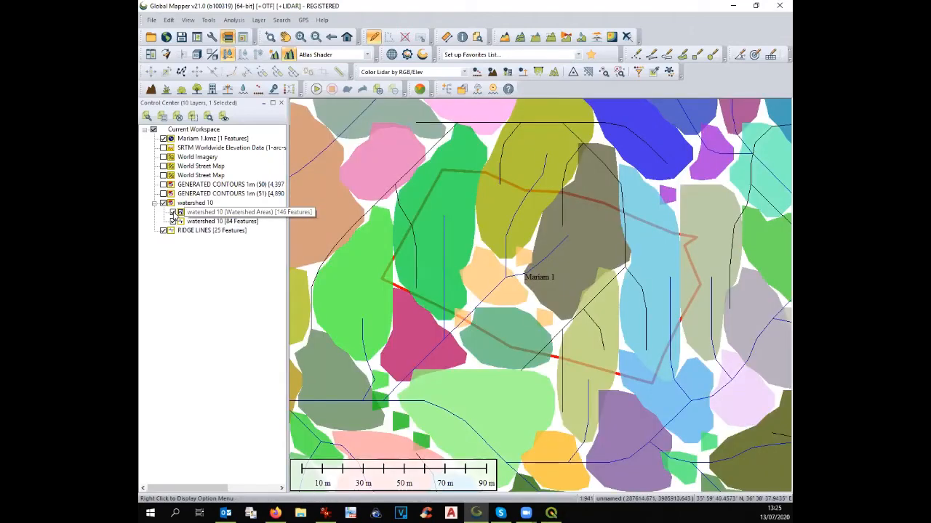
pyautogui.click(218, 212)
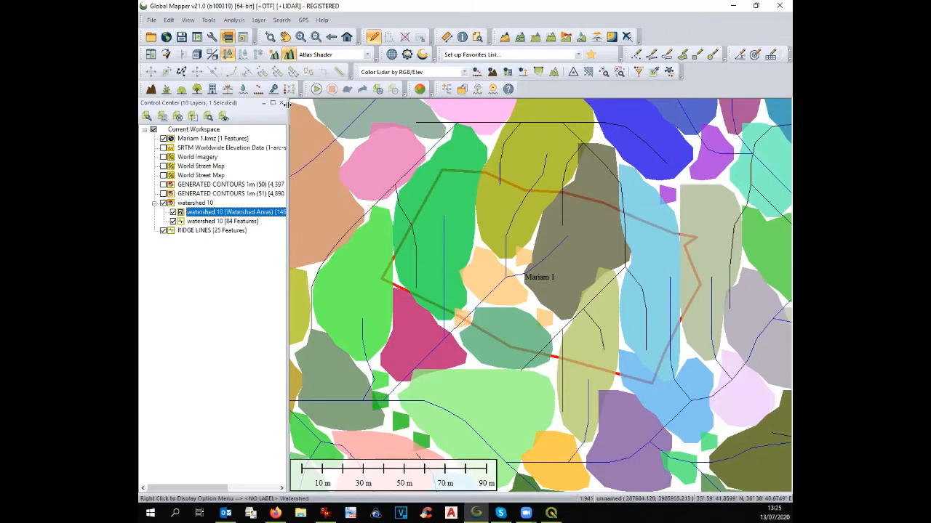
pyautogui.click(285, 37)
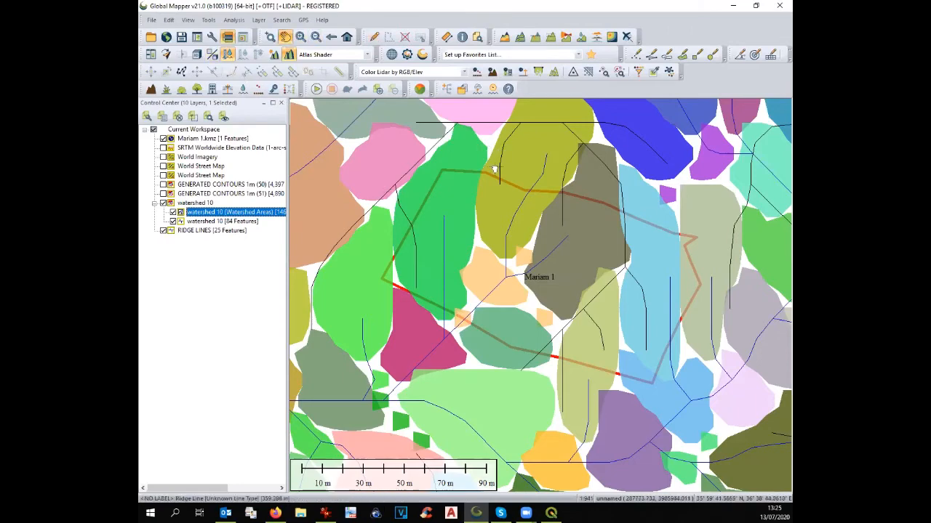
pyautogui.moveTo(500, 148); pyautogui.dragTo(488, 183)
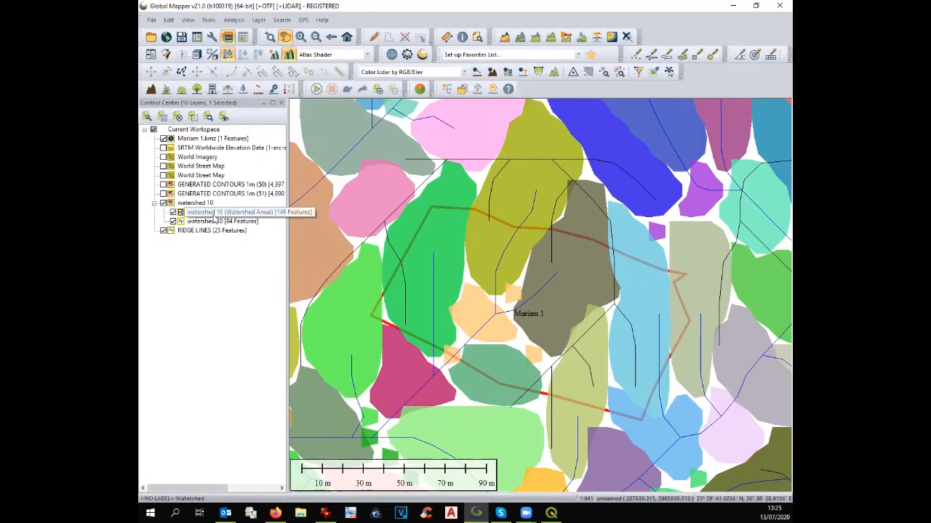
# Inspect the feature information of the olive watershed area crossing the northern edge of the Mariam 1 boundary
pyautogui.click(374, 38)
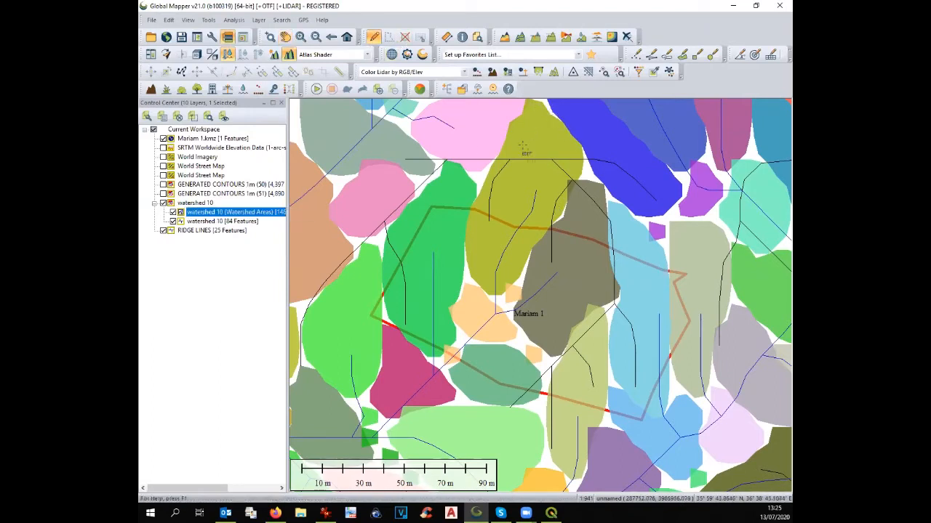
pyautogui.click(543, 179)
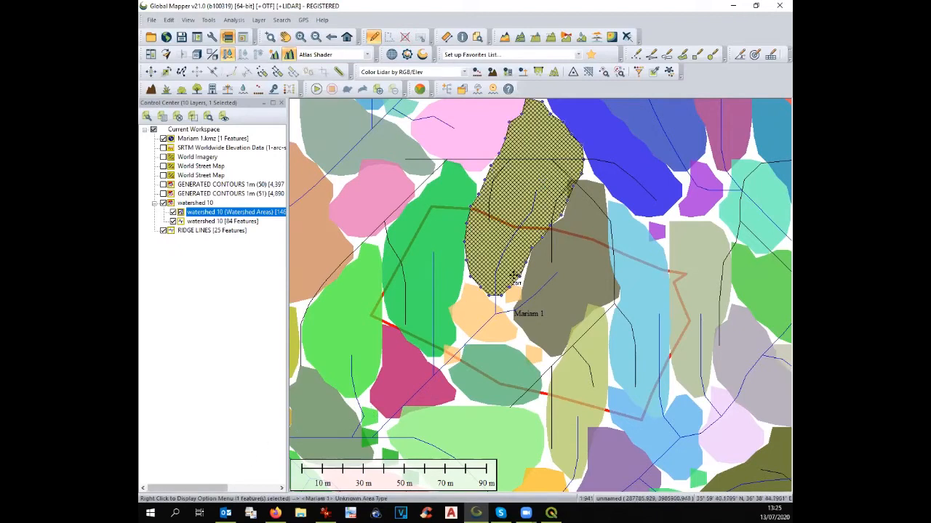
pyautogui.click(462, 40)
pyautogui.click(422, 318)
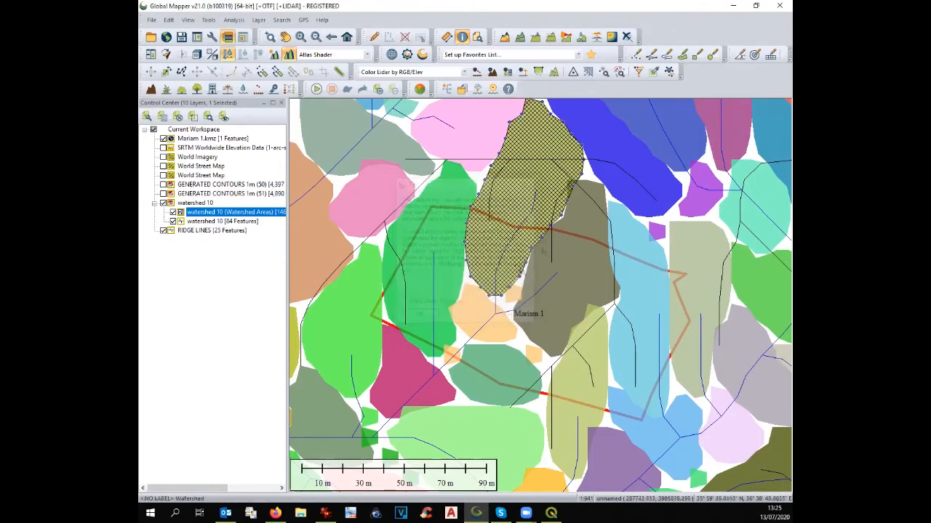
pyautogui.click(534, 192)
pyautogui.click(534, 180)
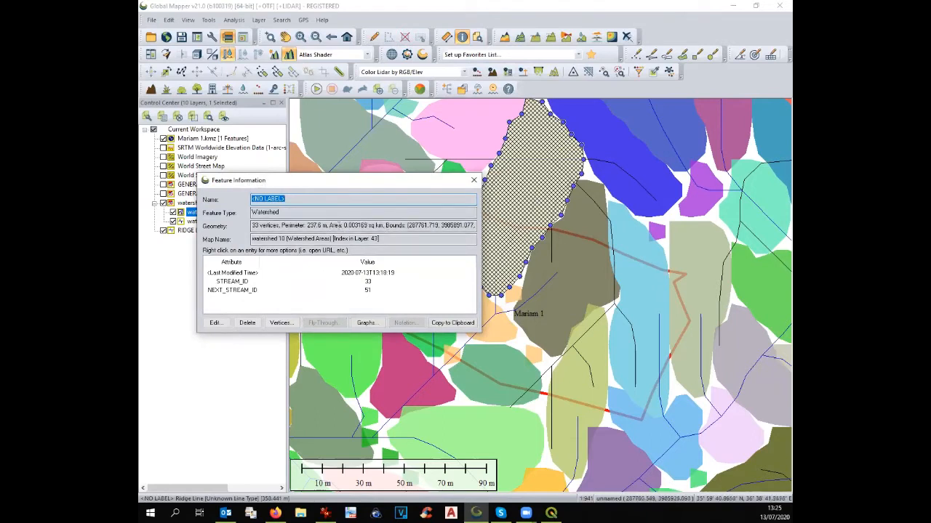
pyautogui.click(473, 181)
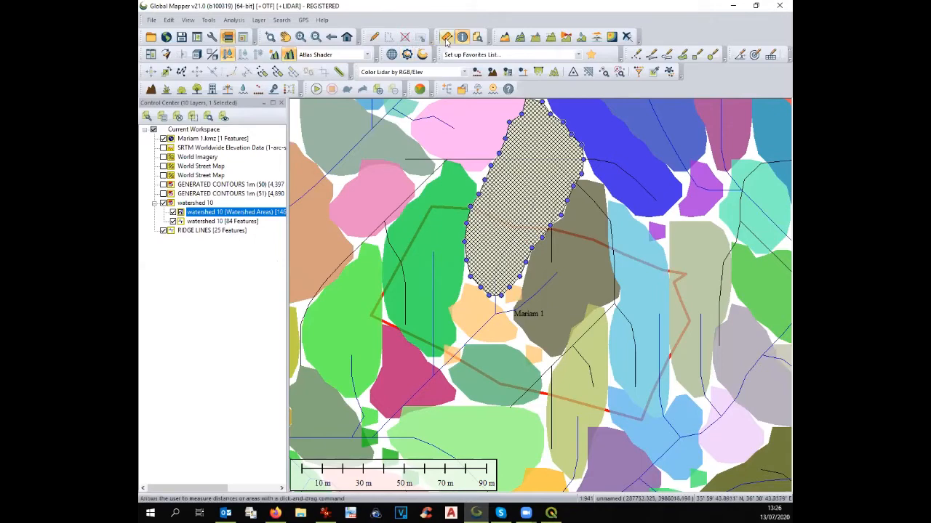
# Inspect the feature information of the stream line running through the olive watershed area
pyautogui.click(405, 38)
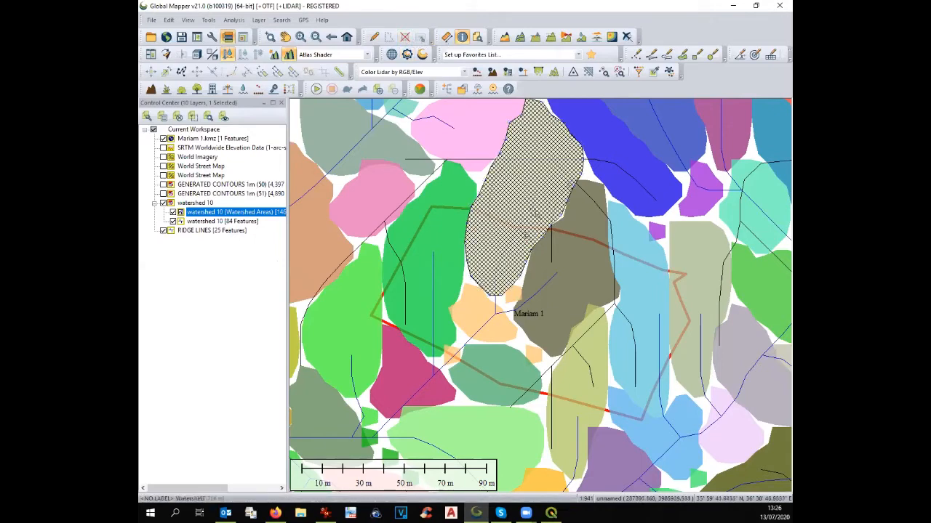
pyautogui.click(497, 296)
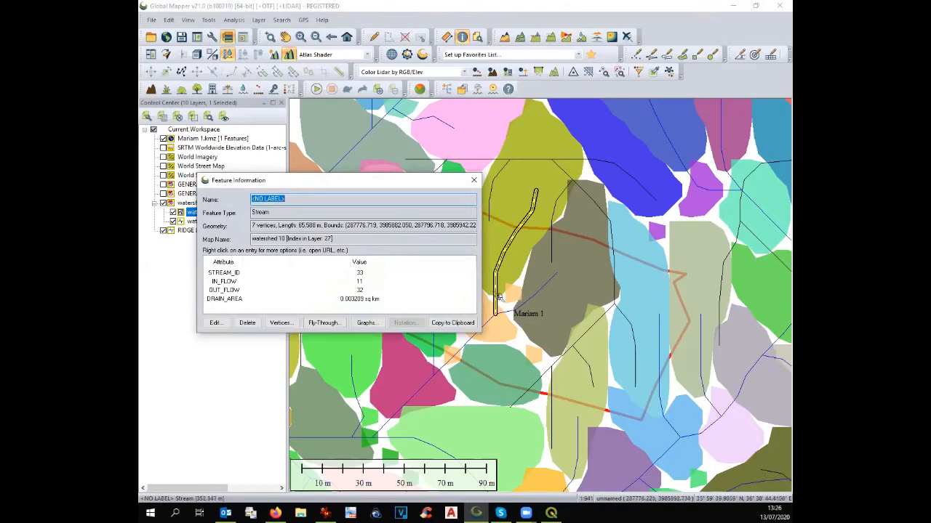
pyautogui.click(473, 180)
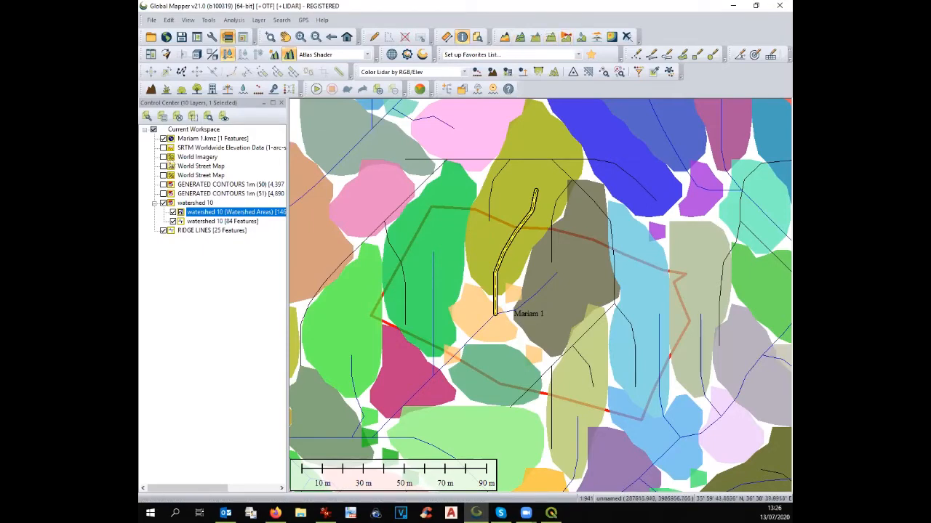
# Show the SRTM Worldwide Elevation Data layer beneath the watershed areas and select it
pyautogui.click(162, 149)
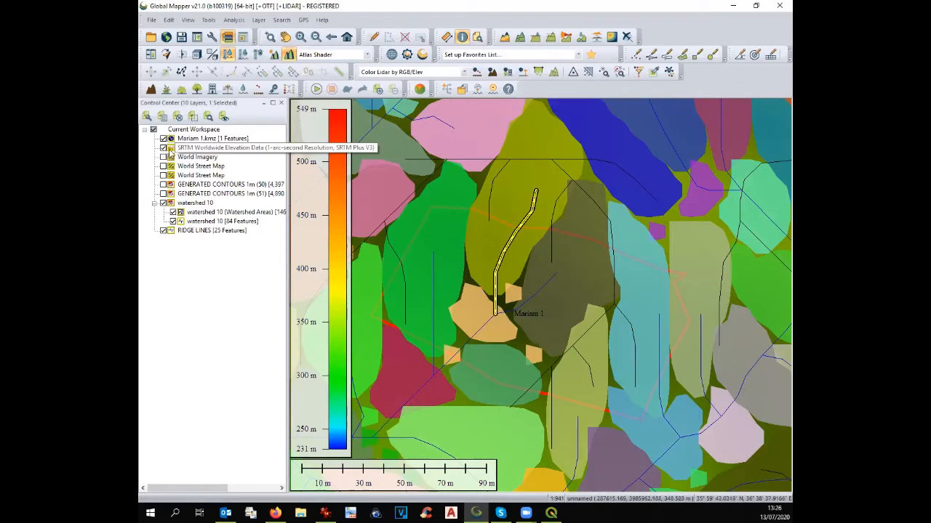
pyautogui.click(186, 149)
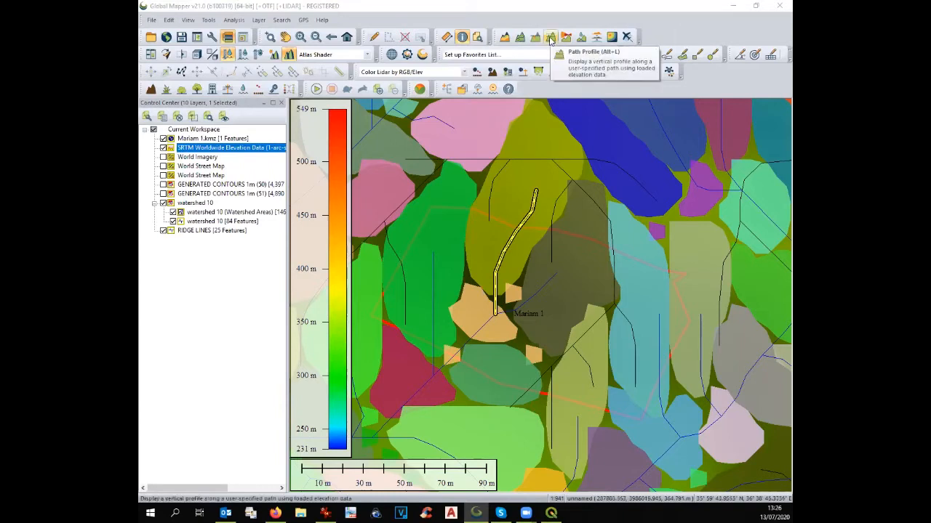
pyautogui.click(561, 52)
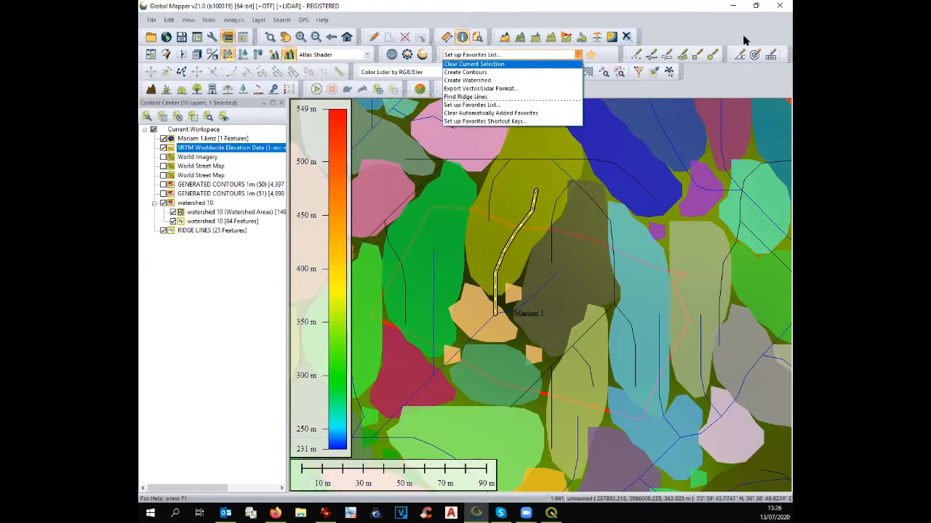
pyautogui.click(538, 41)
# Generate a path profile about 59 m long down the stream in the olive watershed area, starting at its upper end
pyautogui.click(551, 41)
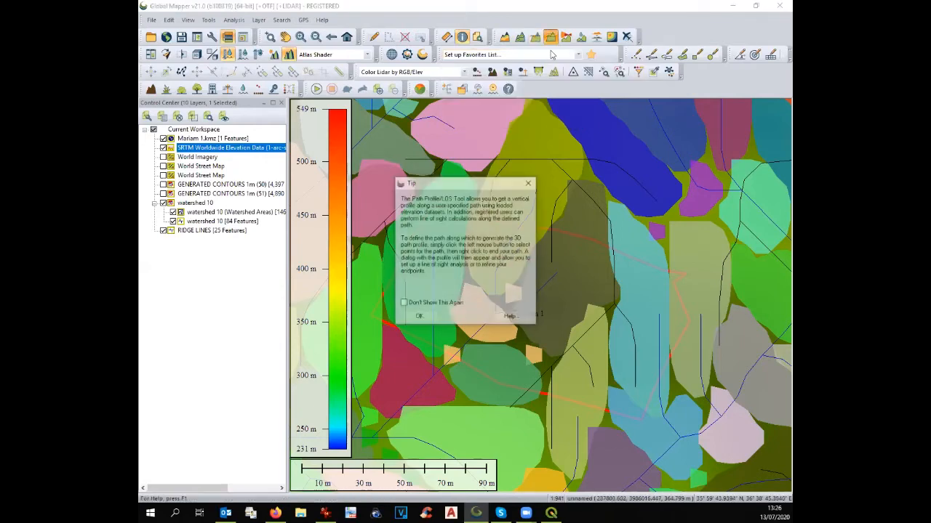
pyautogui.click(421, 315)
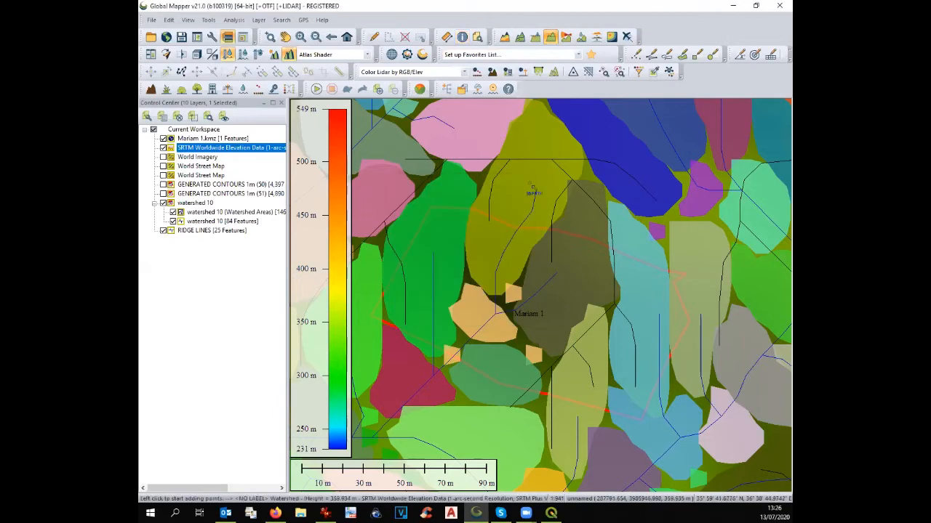
pyautogui.click(536, 192)
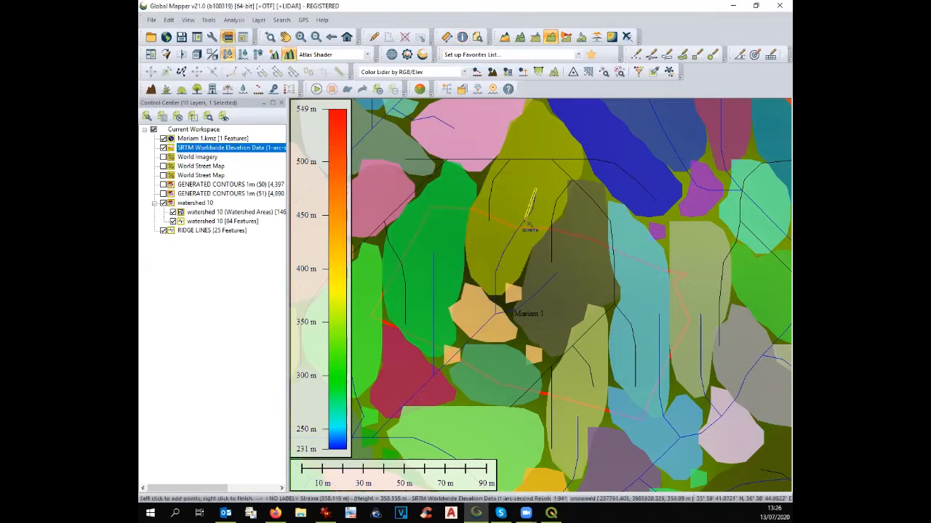
pyautogui.click(498, 264)
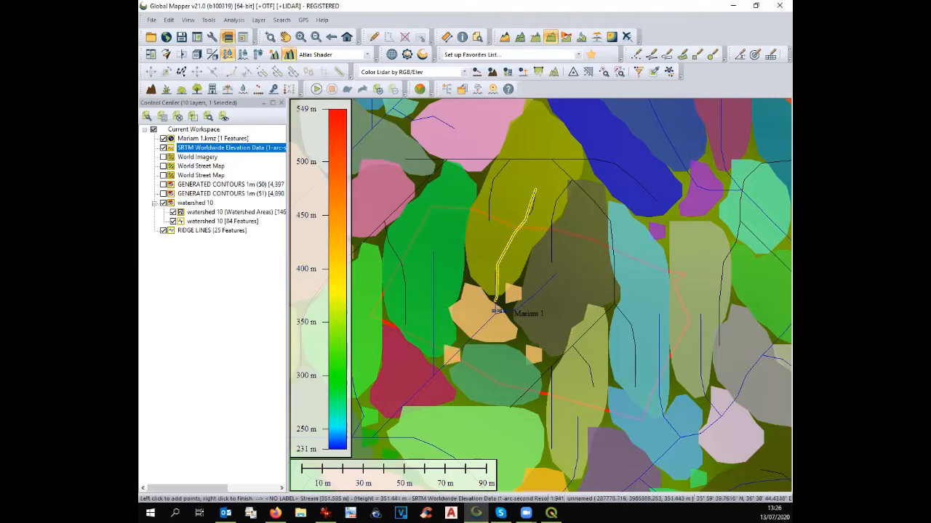
pyautogui.rightClick(495, 302)
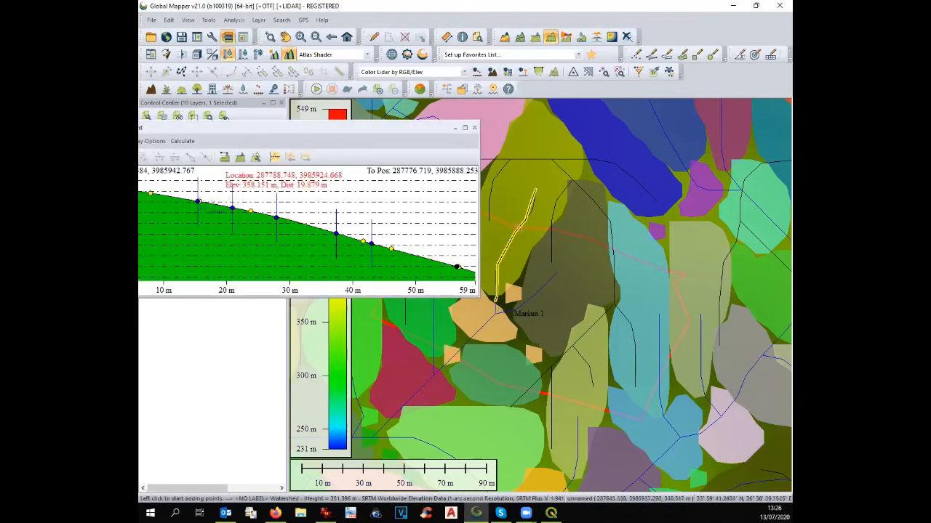
# Measure the distance, elevation difference and slope between points on the stream's path profile
pyautogui.moveTo(270, 131); pyautogui.dragTo(353, 126)
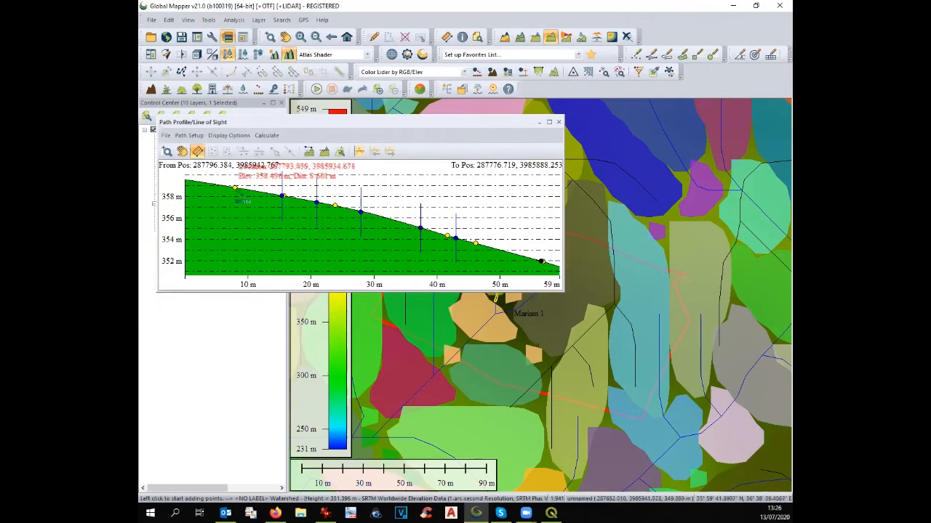
pyautogui.moveTo(236, 188)
pyautogui.mouseDown()
pyautogui.moveTo(487, 258)
pyautogui.moveTo(541, 261)
pyautogui.mouseUp()
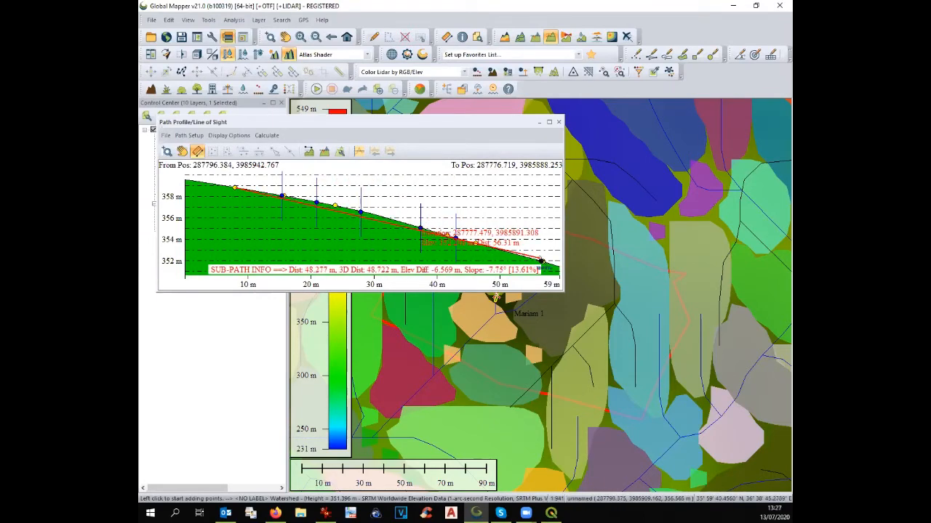
pyautogui.moveTo(541, 261); pyautogui.dragTo(542, 261)
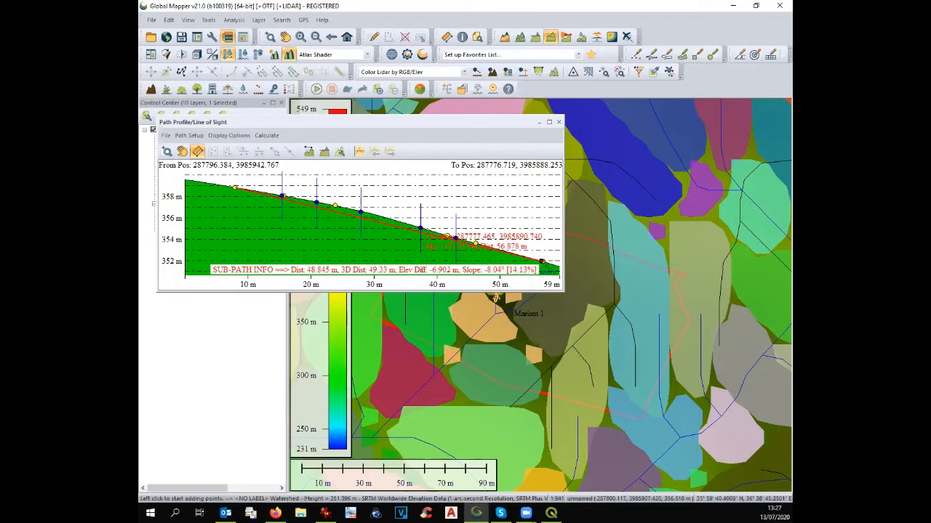
pyautogui.moveTo(542, 262); pyautogui.dragTo(429, 227)
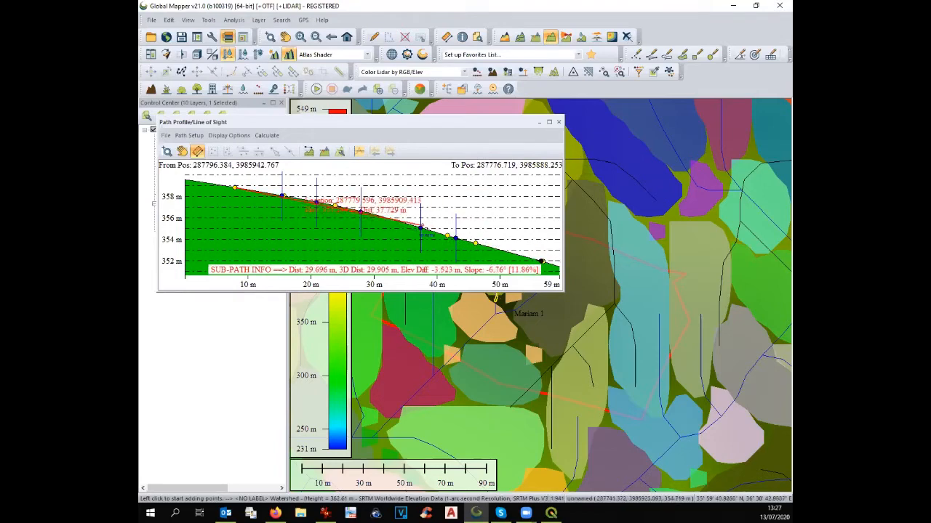
# Generate a path profile about 17.5 m long down the stream from the small orange area into the crimson watershed area
pyautogui.click(559, 122)
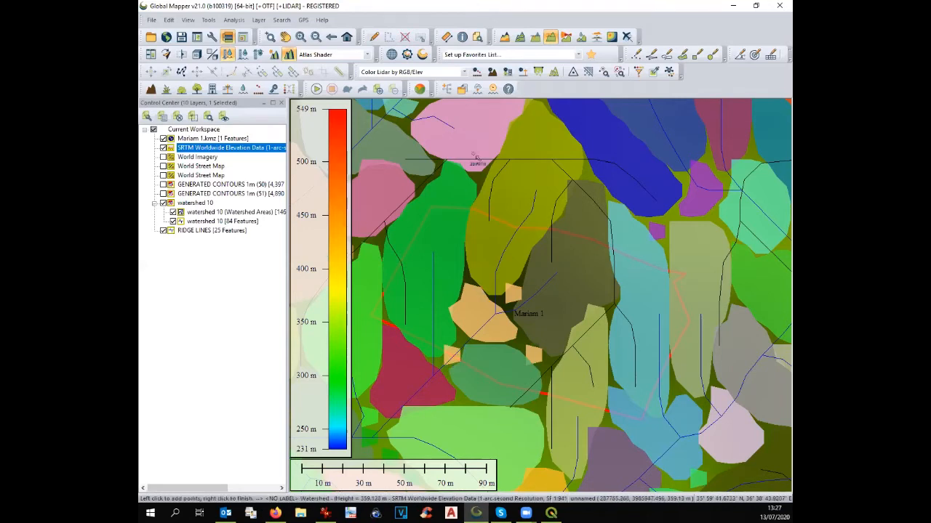
pyautogui.hotkey('alt', 'd')
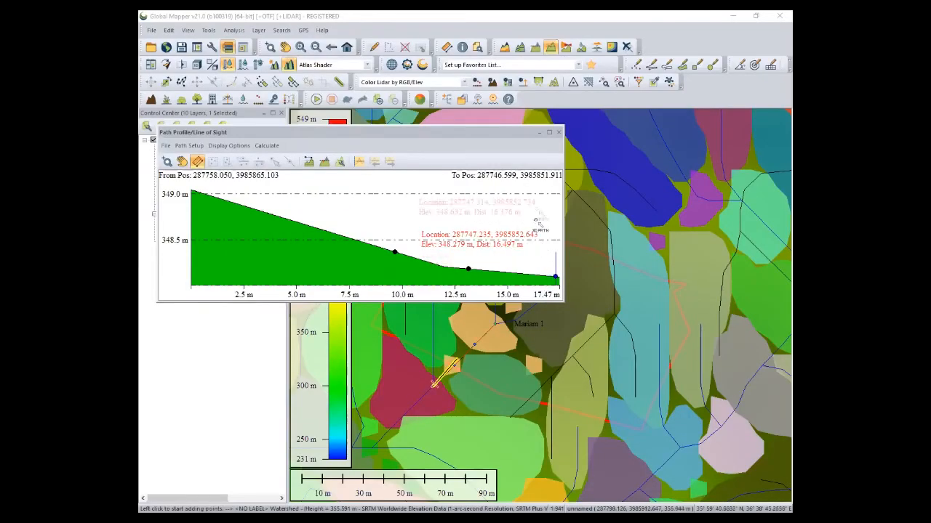
pyautogui.click(558, 136)
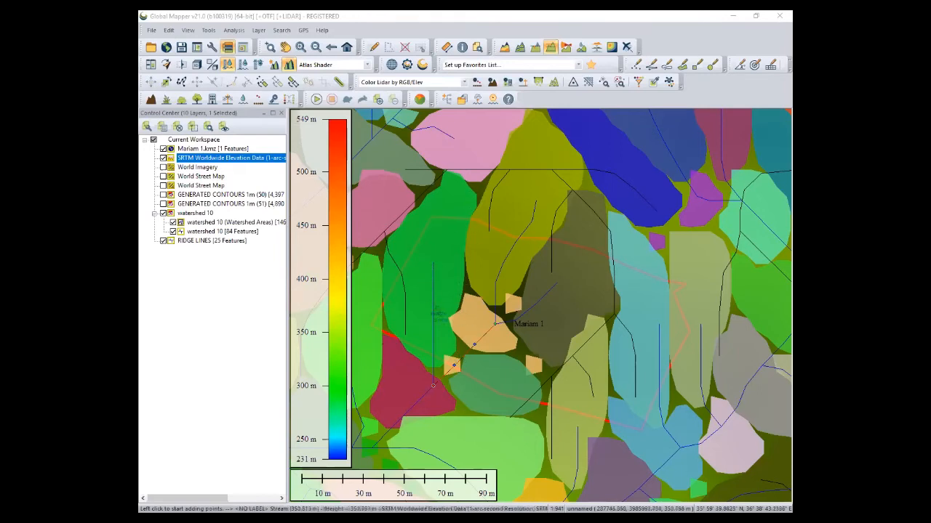
# View the GENERATED CONTOURS 1m (51) layer over the watershed, hide it again, and hide the watershed areas while keeping the streams visible
pyautogui.click(163, 205)
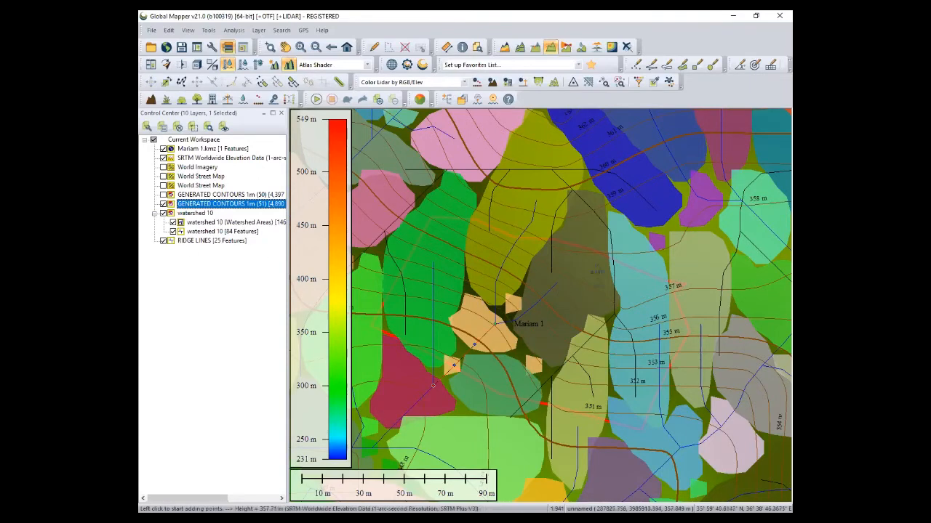
pyautogui.click(163, 203)
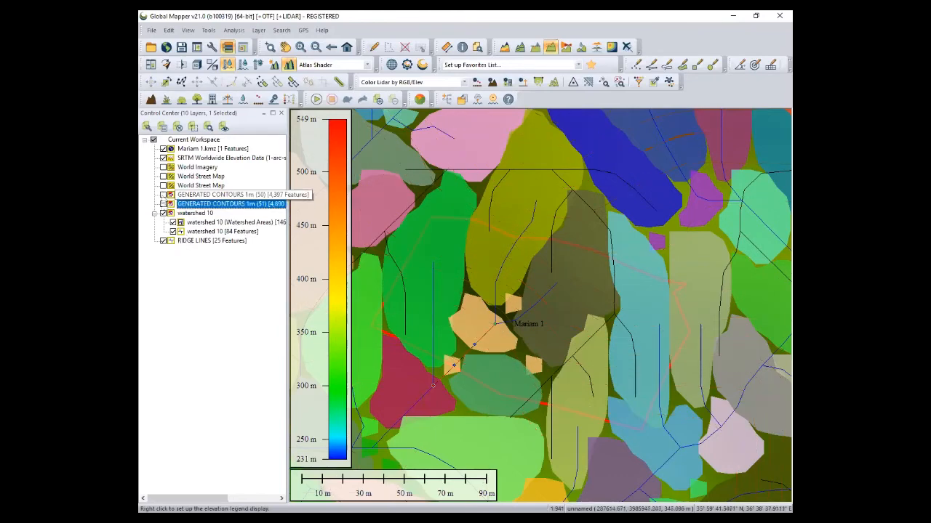
pyautogui.click(173, 222)
pyautogui.click(172, 222)
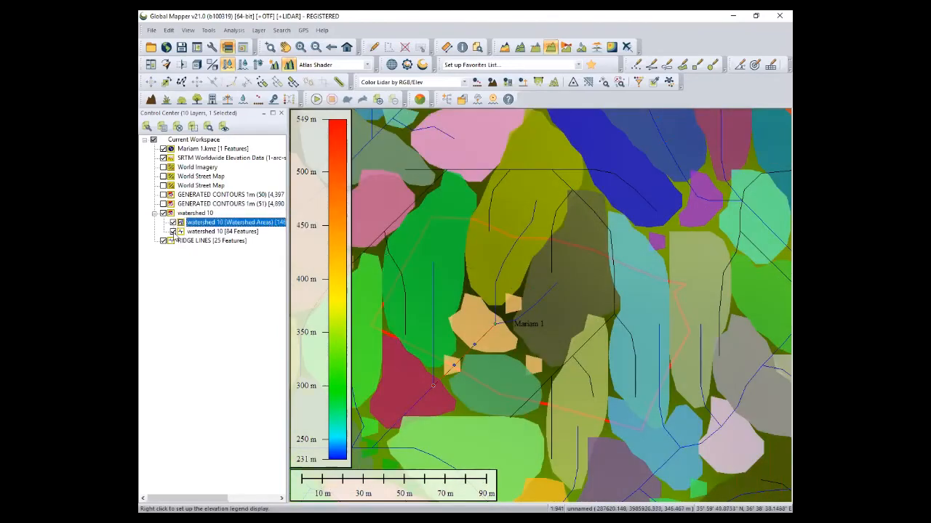
pyautogui.click(175, 231)
pyautogui.click(173, 221)
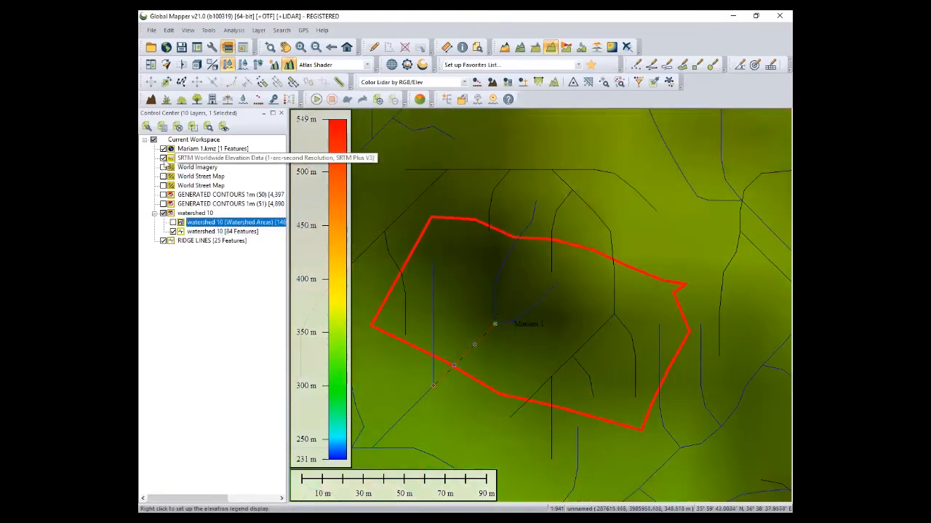
# Hide the SRTM Worldwide Elevation Data layer and show the watershed areas again
pyautogui.click(163, 158)
pyautogui.click(191, 157)
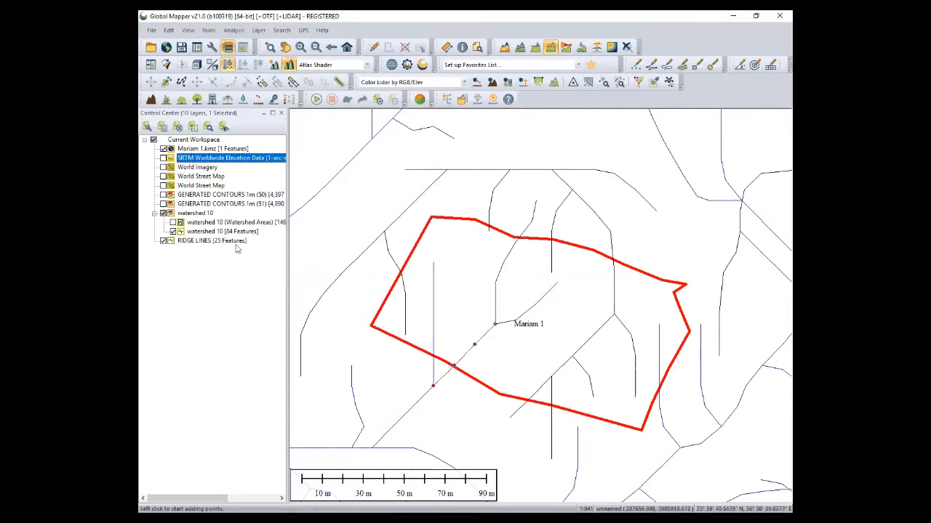
pyautogui.click(173, 222)
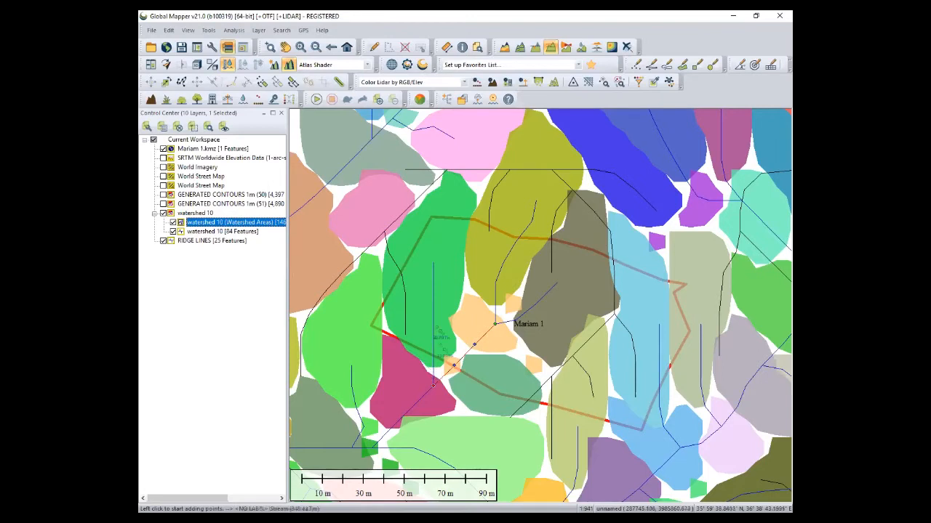
# Inspect the feature information of the green watershed area, highlighting its area value
pyautogui.click(461, 47)
pyautogui.click(420, 327)
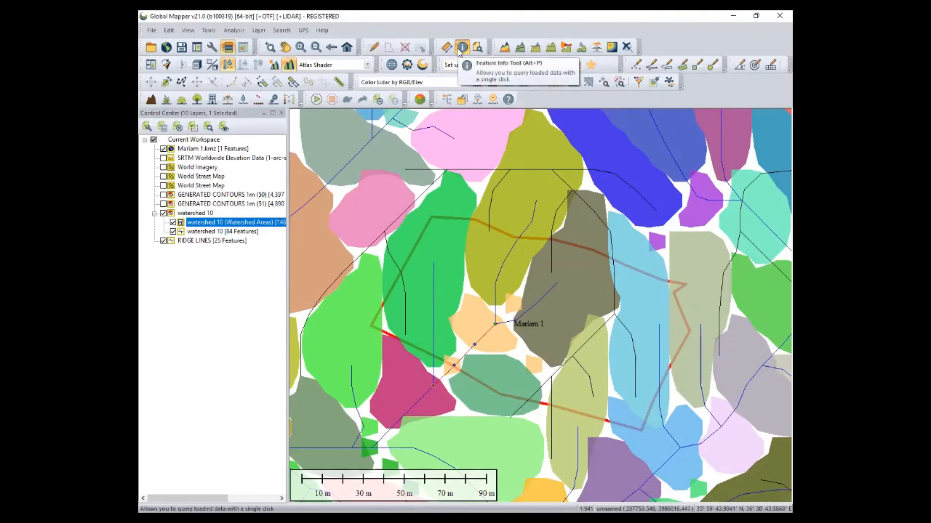
pyautogui.click(453, 255)
pyautogui.moveTo(333, 235); pyautogui.dragTo(376, 236)
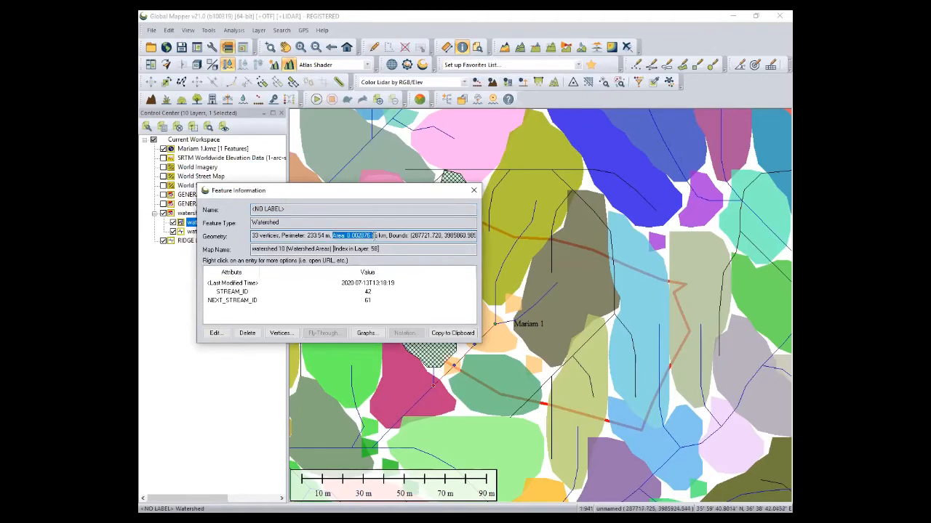
pyautogui.click(473, 191)
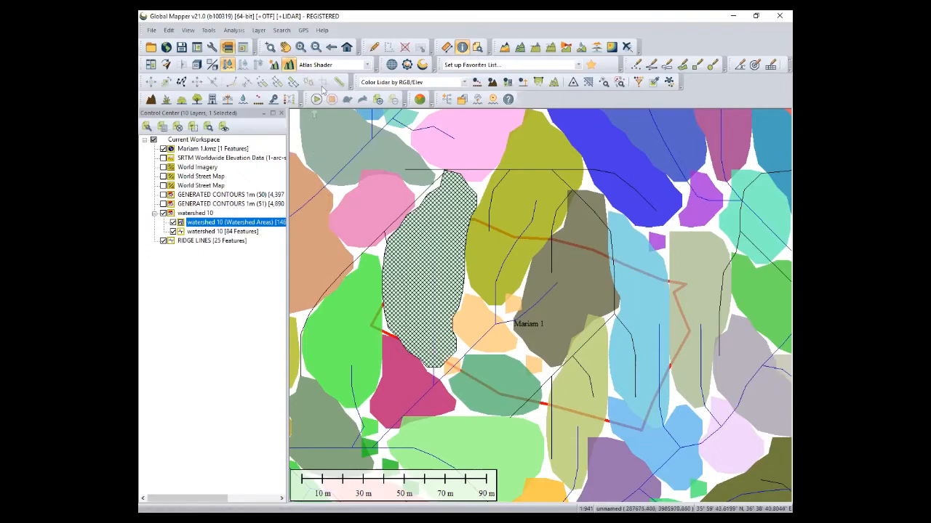
# Try to generate a path profile down the stream in the green watershed area with the elevation layer hidden
pyautogui.click(374, 46)
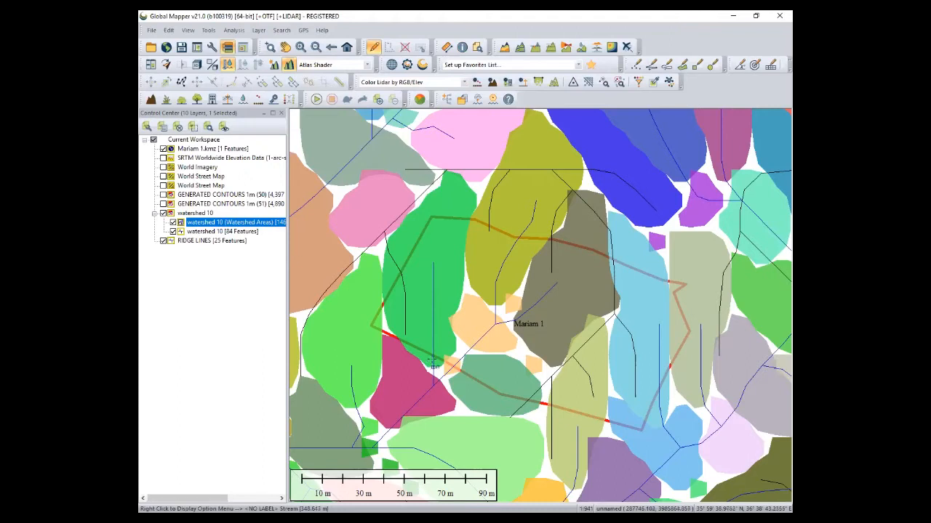
pyautogui.click(551, 48)
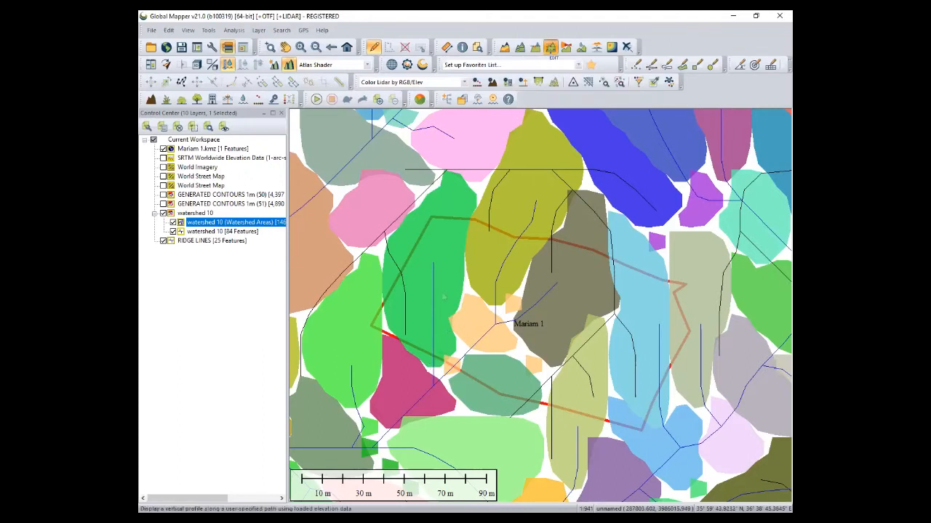
pyautogui.click(417, 327)
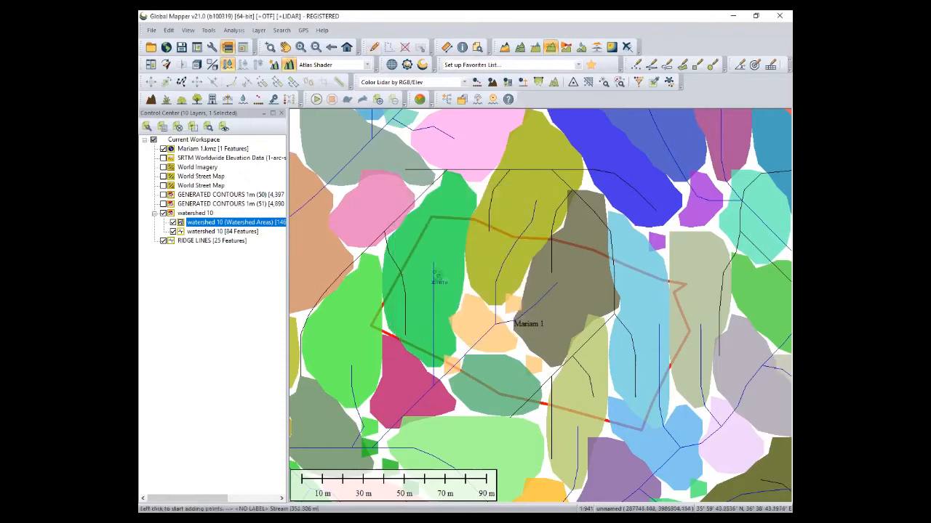
pyautogui.click(433, 263)
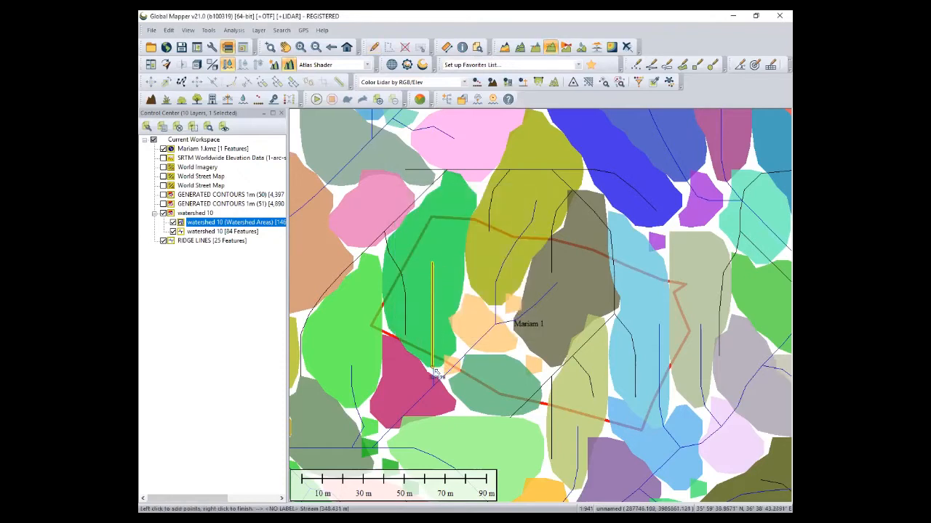
pyautogui.rightClick(435, 371)
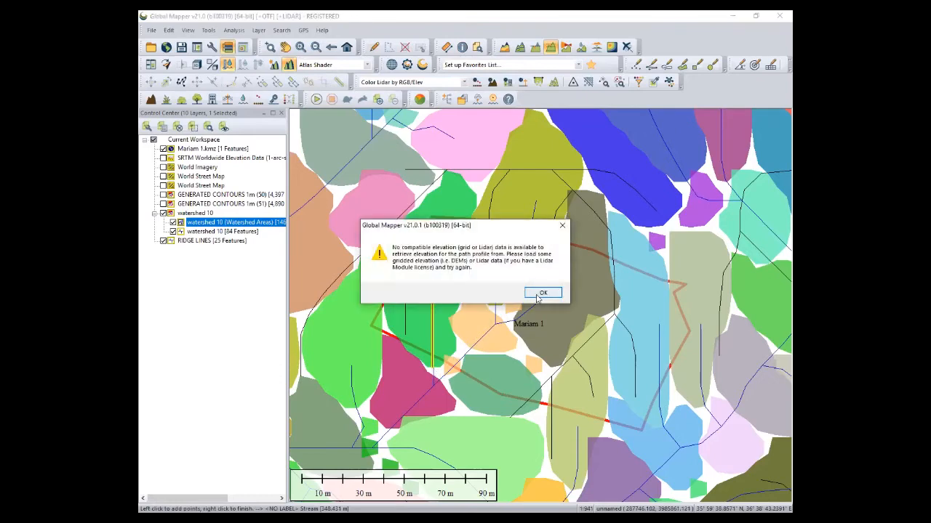
pyautogui.click(542, 293)
# Show the SRTM Worldwide Elevation Data layer and generate a path profile about 49.8 m long down the green watershed area's stream
pyautogui.click(163, 158)
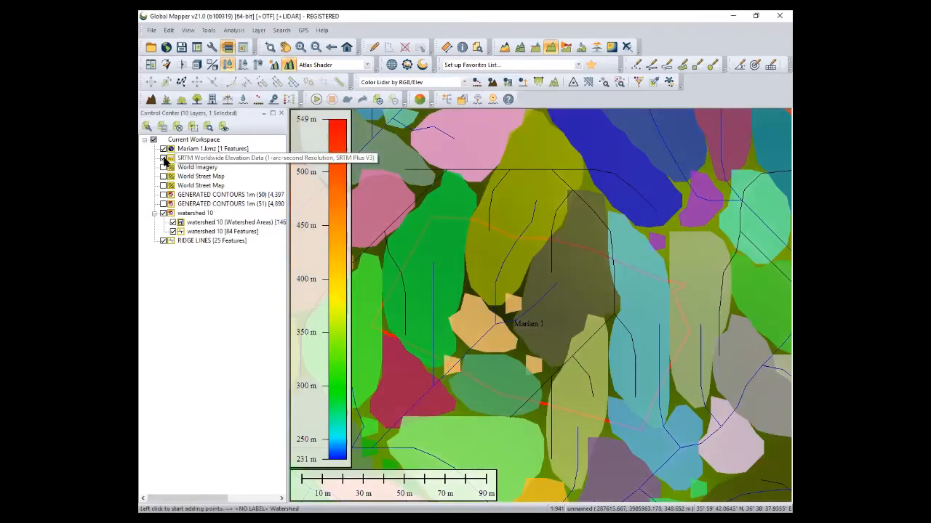
pyautogui.click(434, 264)
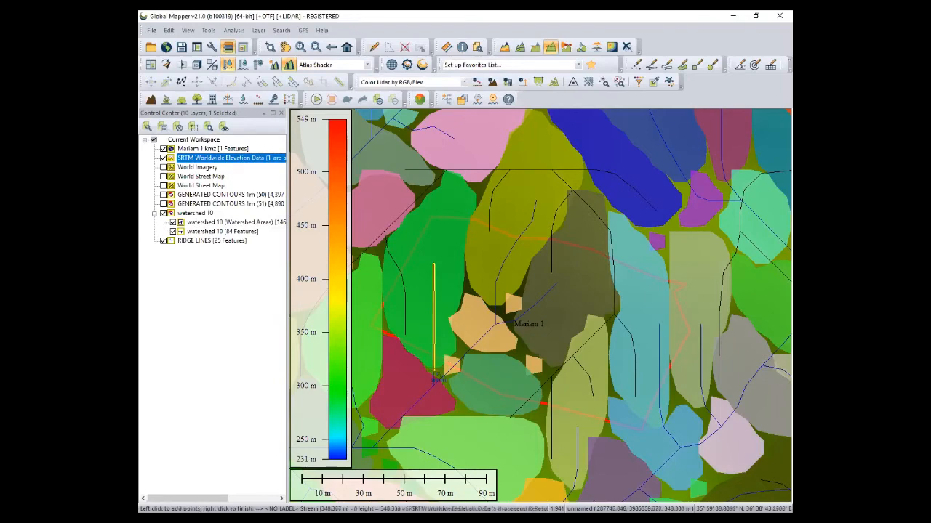
pyautogui.rightClick(434, 376)
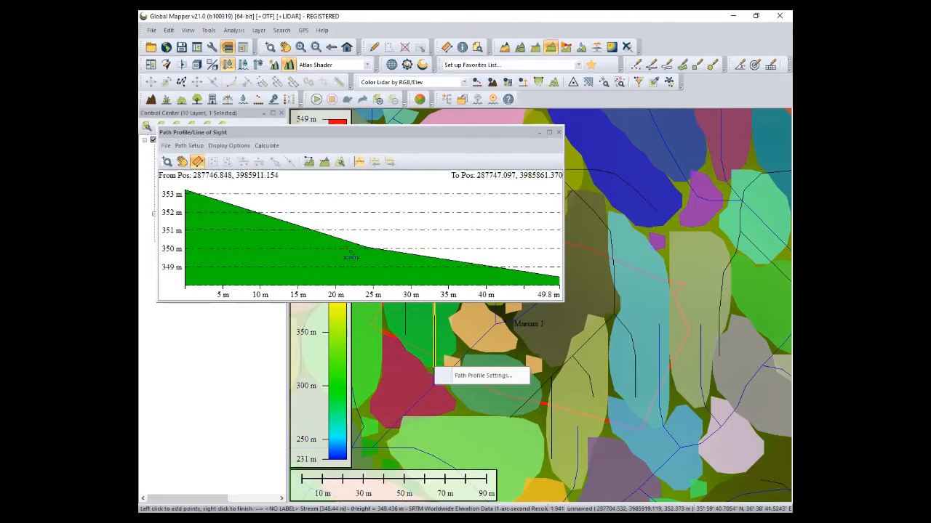
pyautogui.click(558, 133)
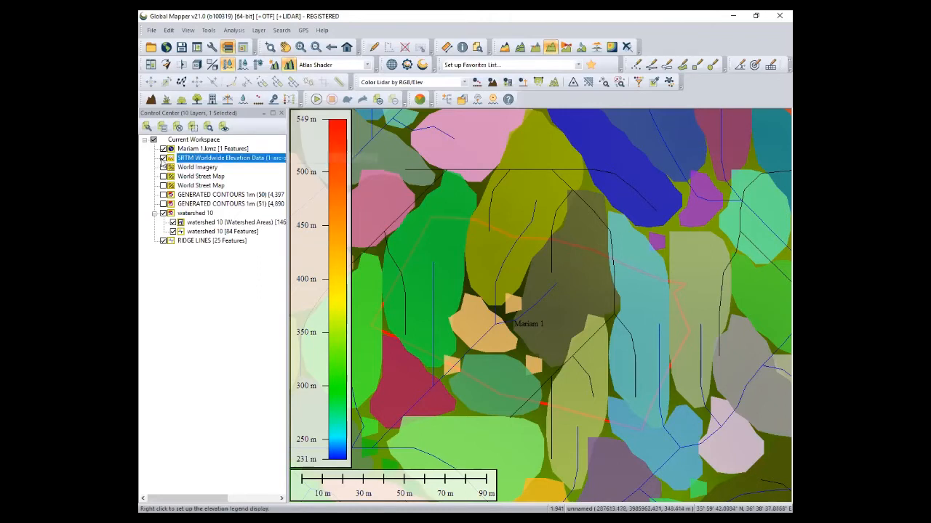
# Create a point feature named point1 in the dark olive watershed area, on a new feature layer called Points
pyautogui.click(637, 65)
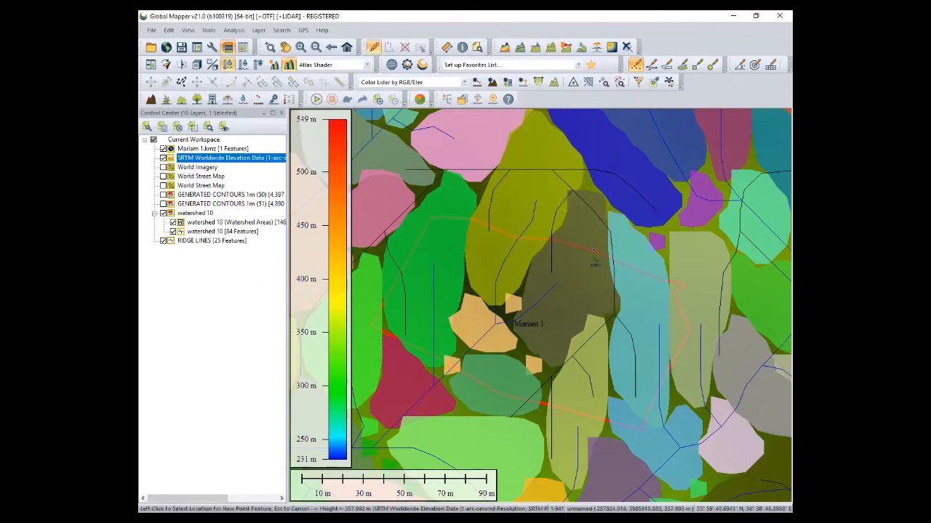
pyautogui.click(587, 264)
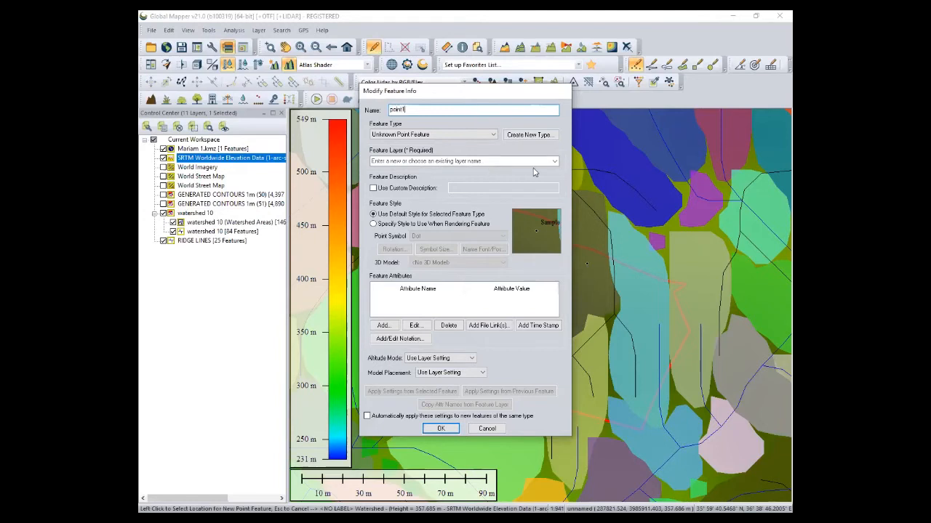
pyautogui.click(555, 161)
pyautogui.click(531, 171)
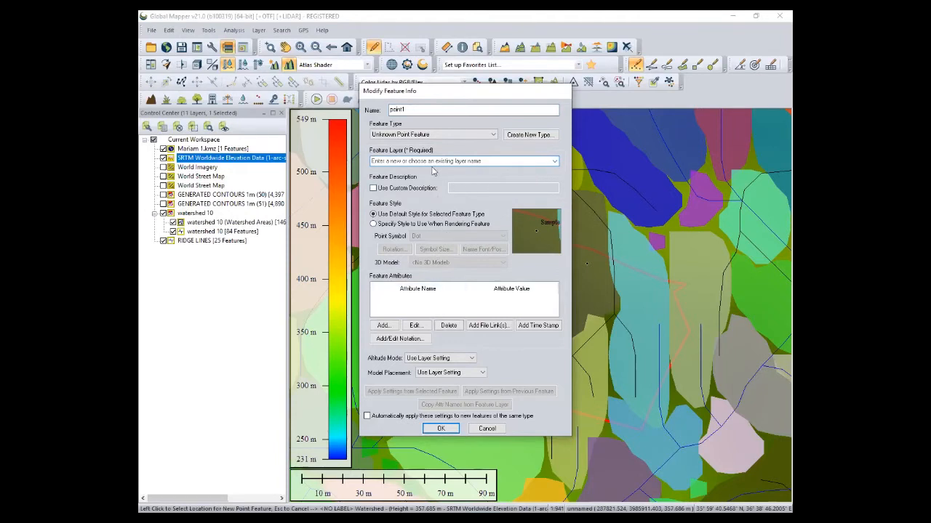
pyautogui.write('Points')
pyautogui.click(441, 428)
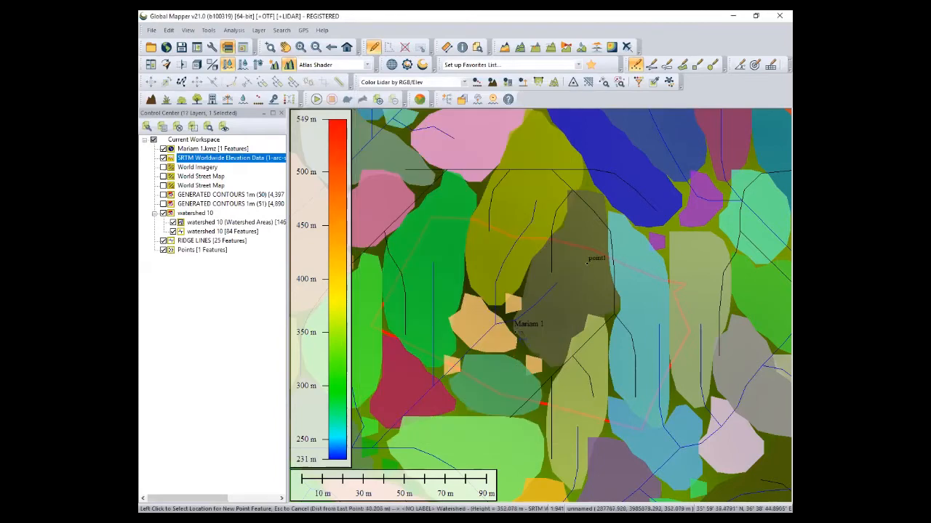
# Add a second point feature named point2 in the upper part of the green watershed area, on the Points layer
pyautogui.click(440, 233)
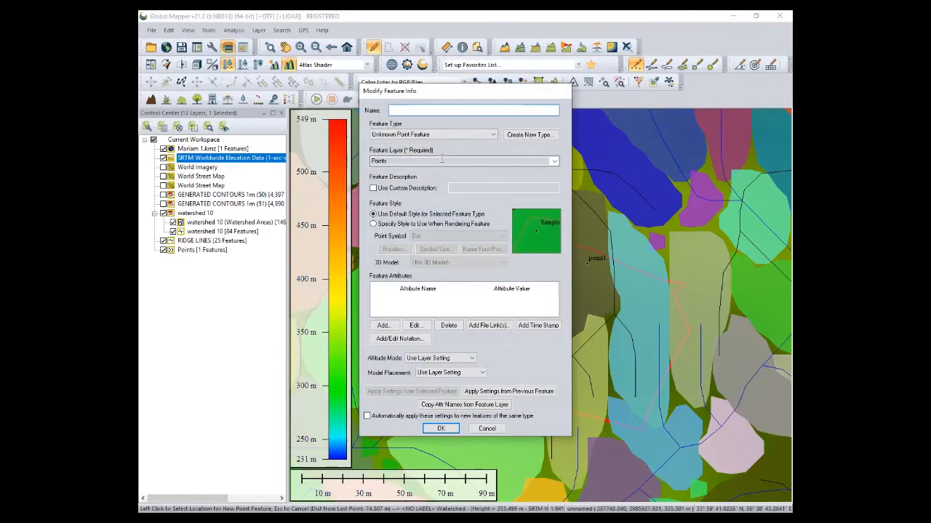
pyautogui.write('point2')
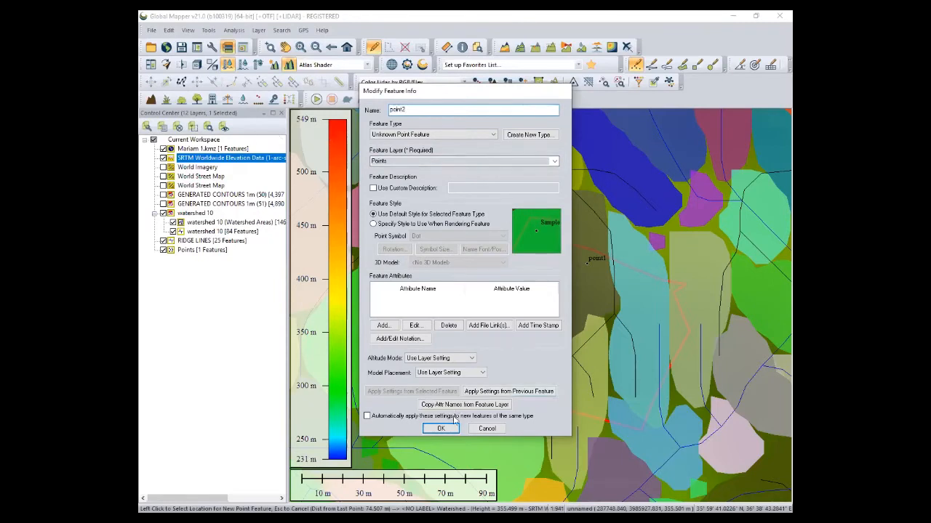
pyautogui.click(442, 429)
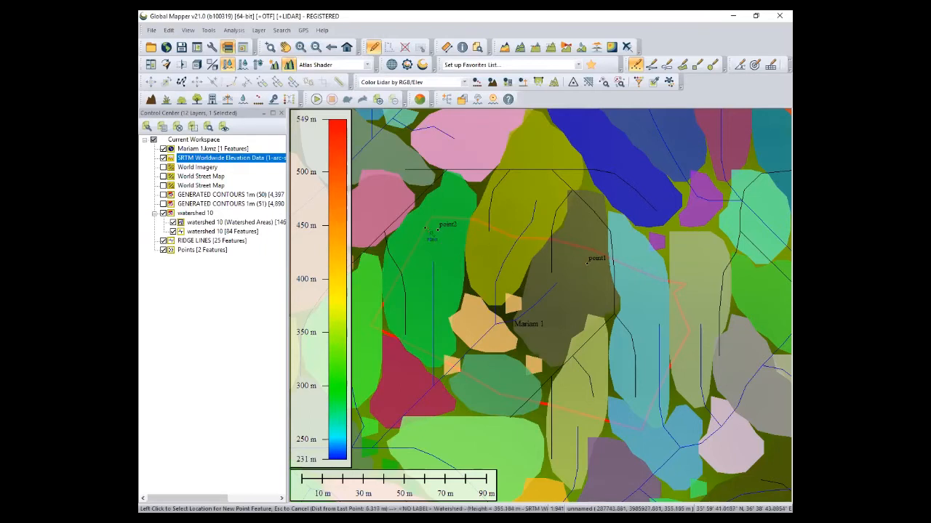
pyautogui.click(233, 30)
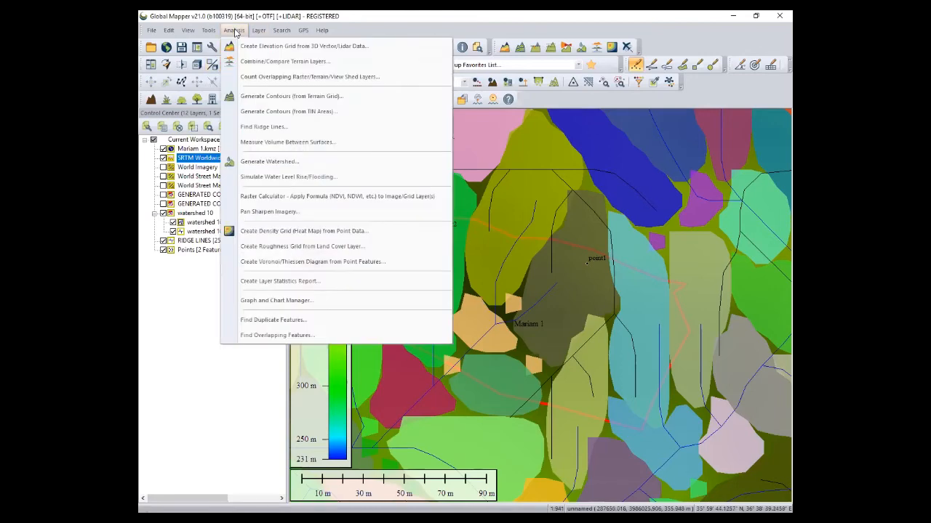
pyautogui.click(283, 163)
pyautogui.click(339, 152)
pyautogui.moveTo(339, 152); pyautogui.dragTo(331, 150)
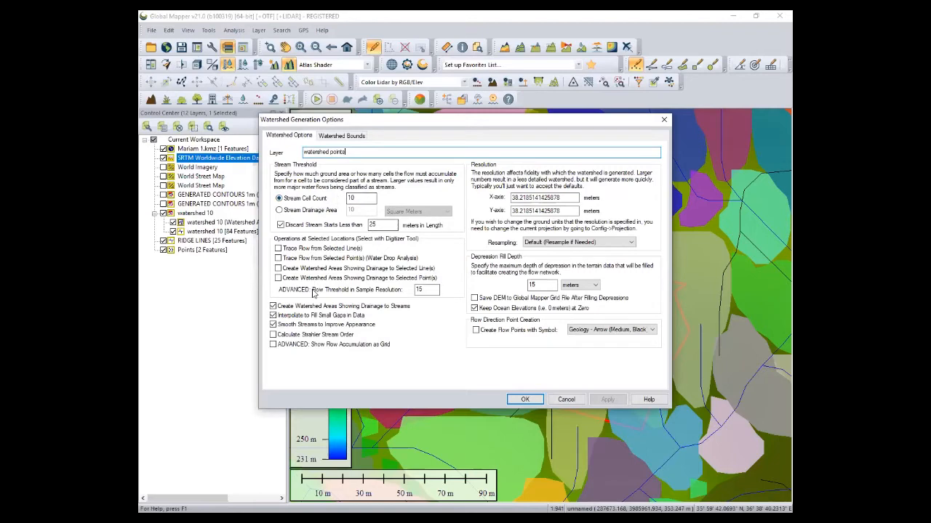
pyautogui.click(663, 121)
# Select both point features of the Points layer with the Digitizer tool
pyautogui.click(189, 252)
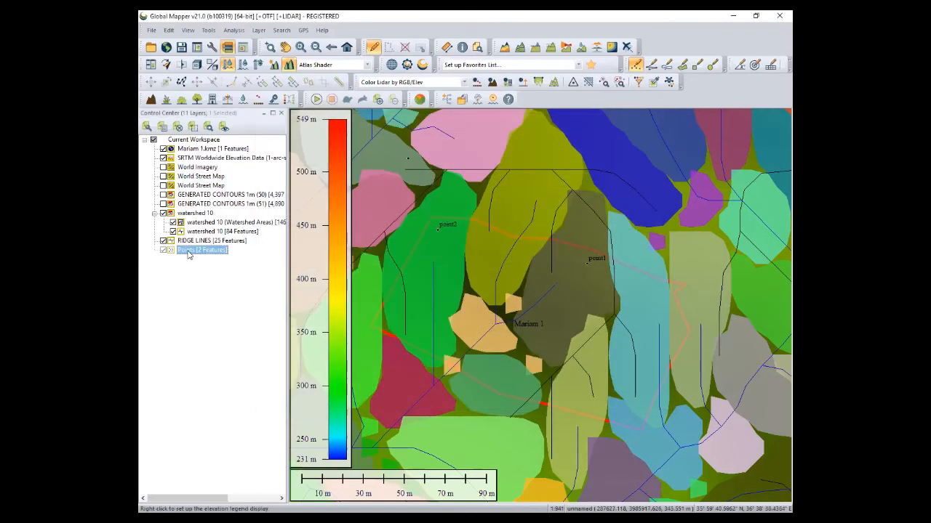
pyautogui.rightClick(189, 252)
pyautogui.click(226, 168)
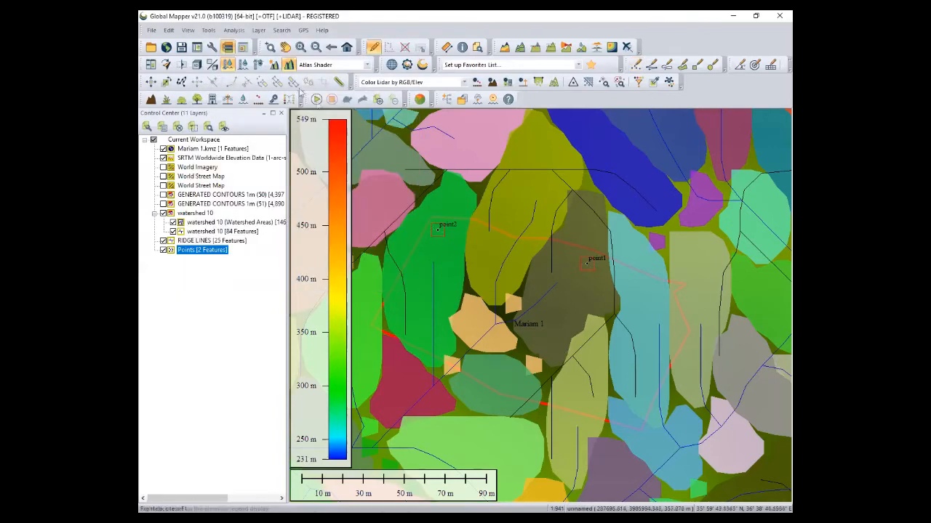
# Try to generate a watershed layer named watershed points with 10 m X-axis and Y-axis resolution, and cancel the calculation
pyautogui.click(233, 30)
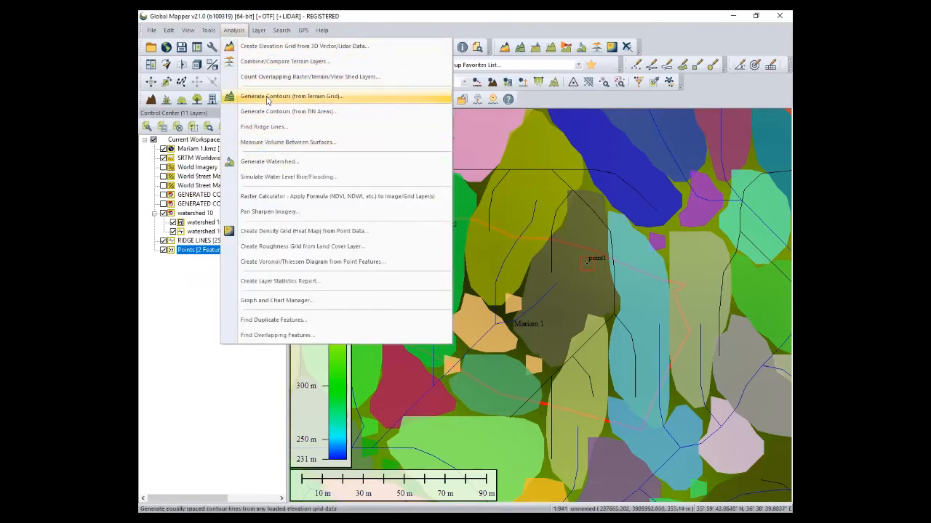
pyautogui.click(284, 163)
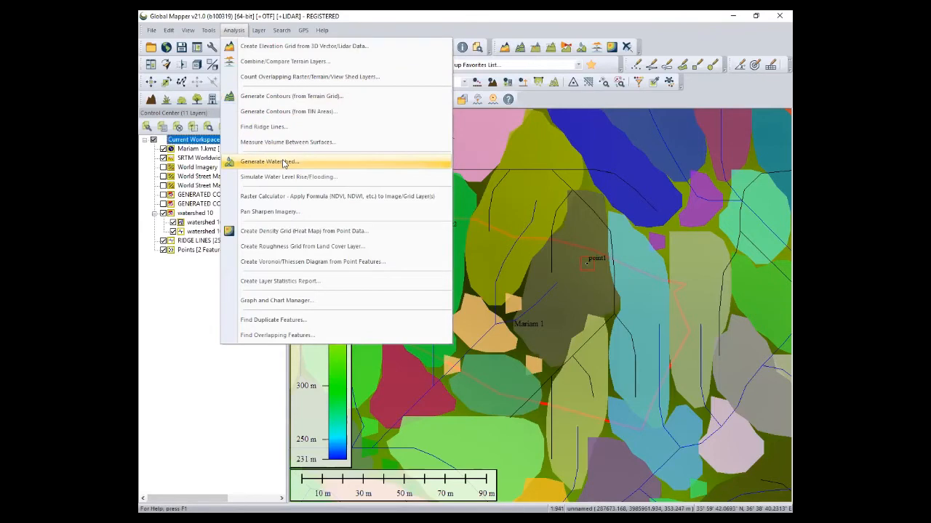
pyautogui.moveTo(359, 154); pyautogui.dragTo(332, 152)
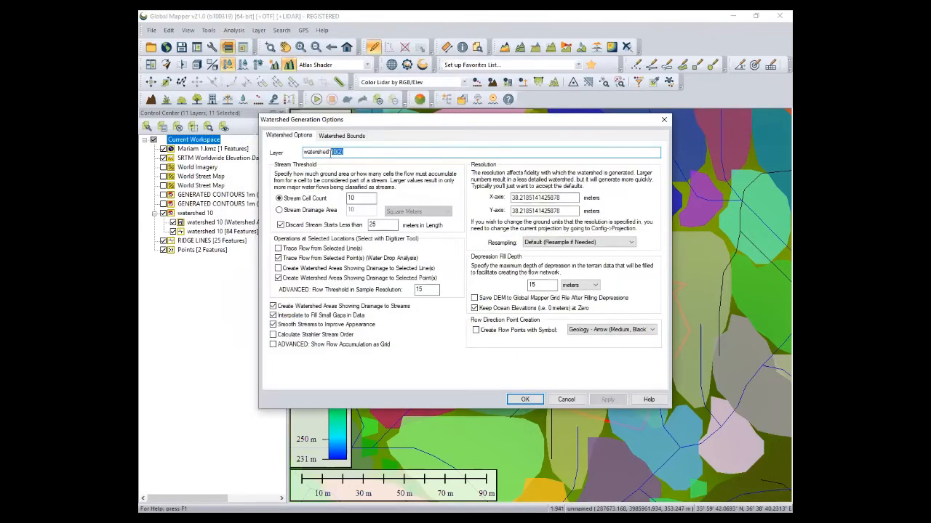
pyautogui.write('points')
pyautogui.doubleClick(536, 198)
pyautogui.write('10')
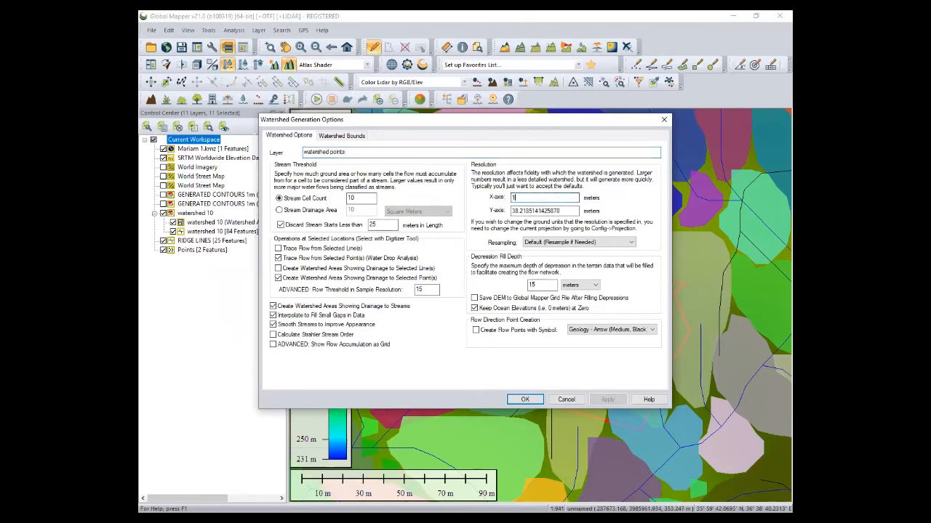
pyautogui.doubleClick(541, 210)
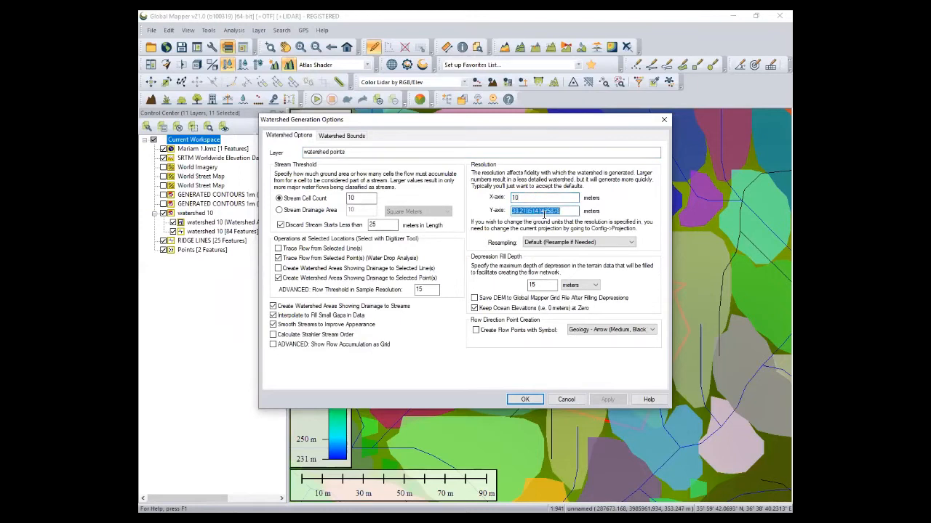
pyautogui.write('10')
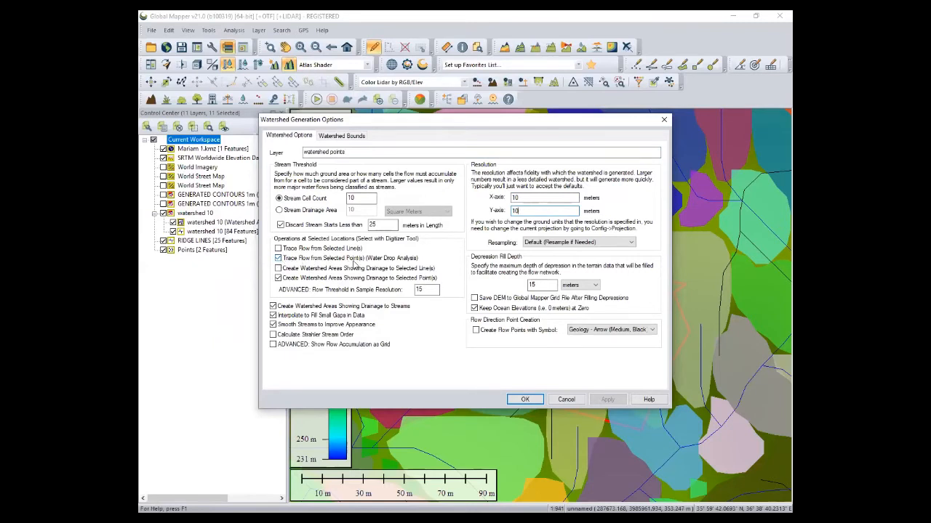
pyautogui.click(528, 402)
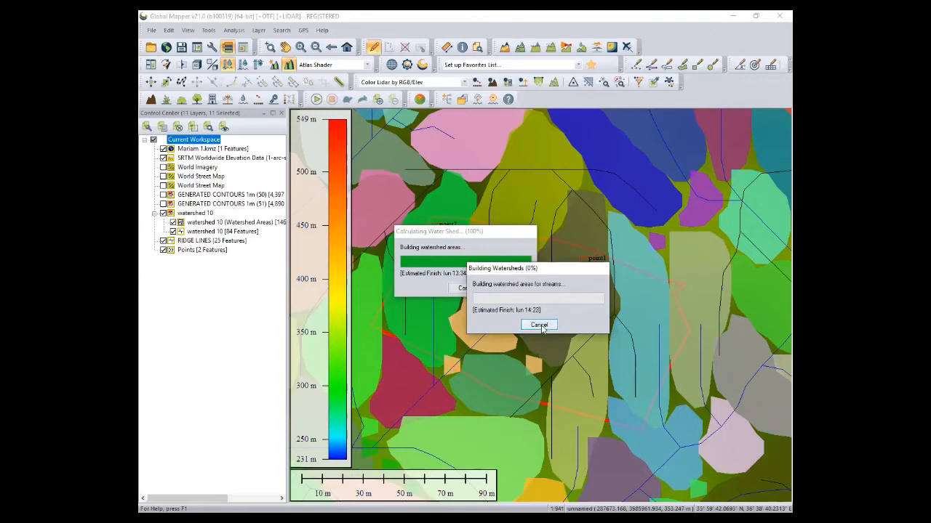
pyautogui.click(541, 328)
pyautogui.click(540, 325)
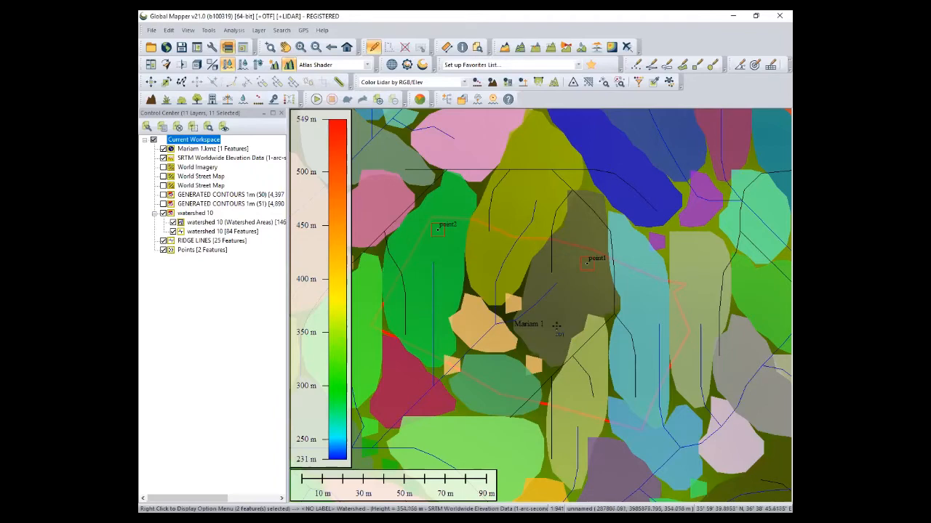
# Generate the watershed points layer with 10 m X-axis and Y-axis resolution, limited to all data visible on screen
pyautogui.click(228, 32)
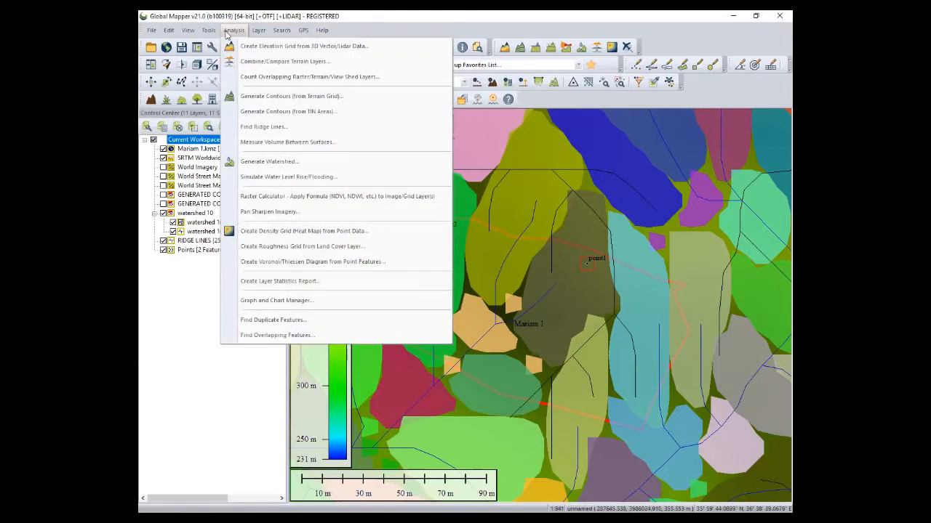
pyautogui.click(256, 163)
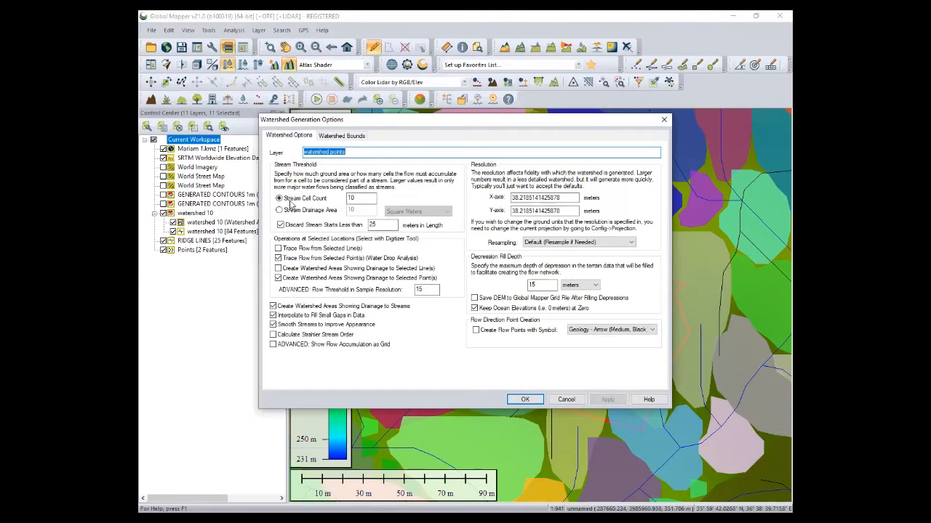
pyautogui.doubleClick(522, 198)
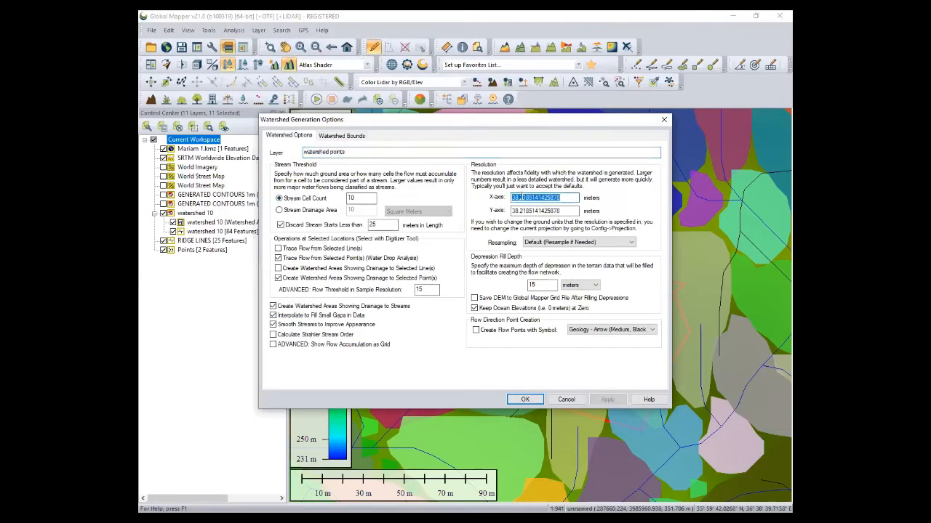
pyautogui.write('10')
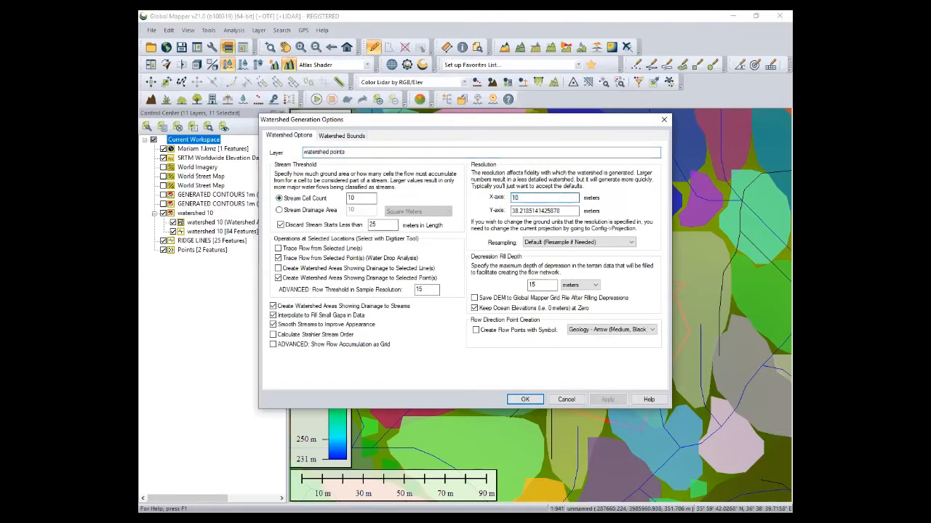
pyautogui.doubleClick(540, 211)
pyautogui.write('10')
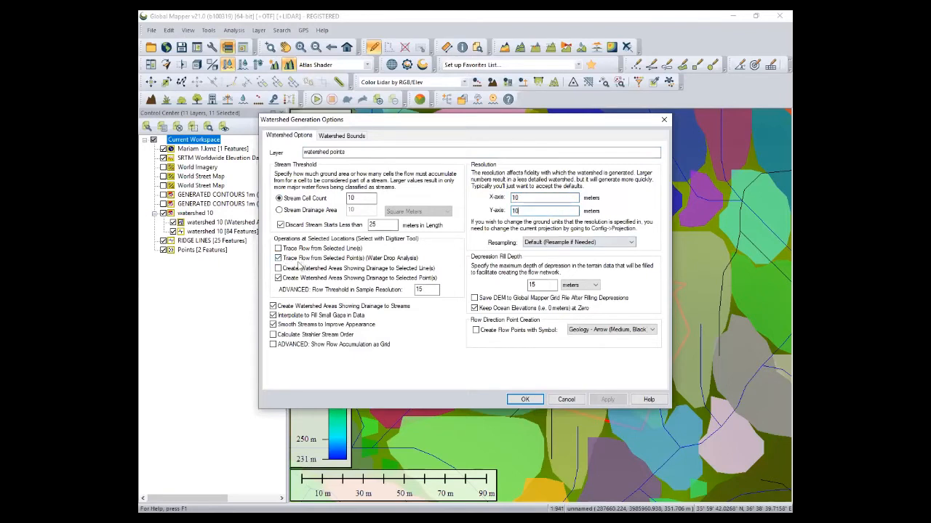
pyautogui.click(351, 136)
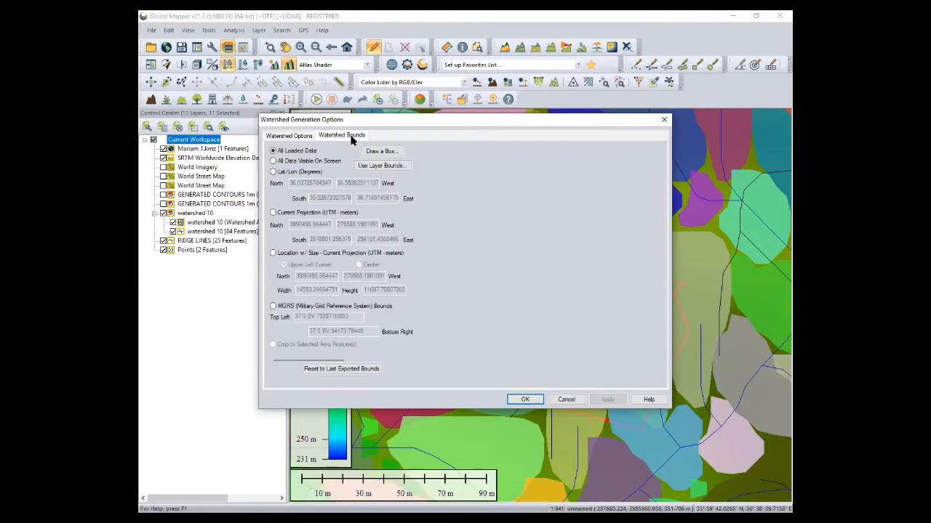
pyautogui.click(274, 161)
pyautogui.click(524, 400)
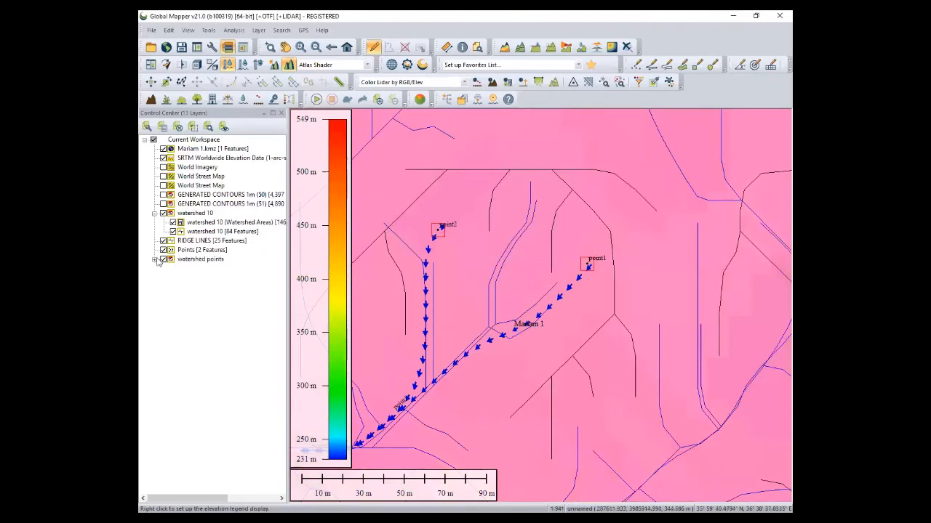
# Hide the watershed points (Watershed Areas) layer and split the watershed points sublayer into separate Watershed and Stream layers by attribute value
pyautogui.click(154, 260)
pyautogui.click(172, 268)
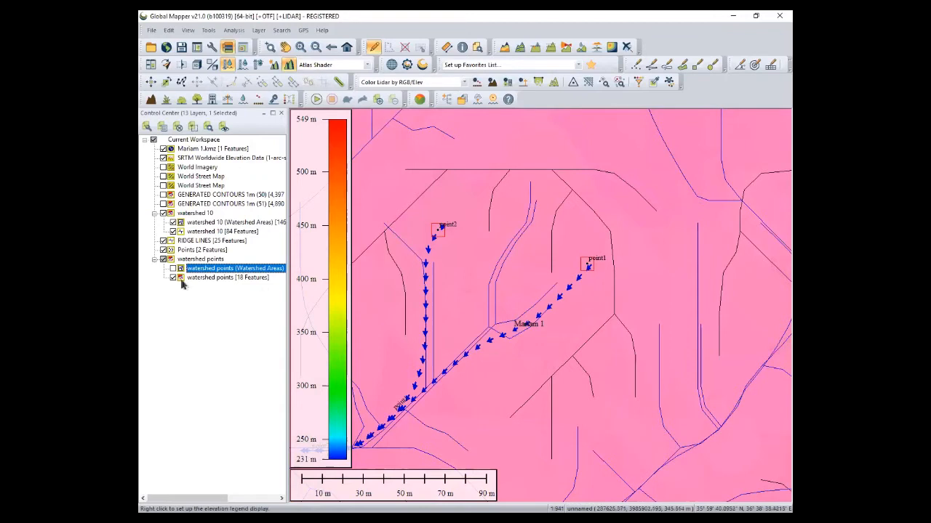
pyautogui.click(182, 279)
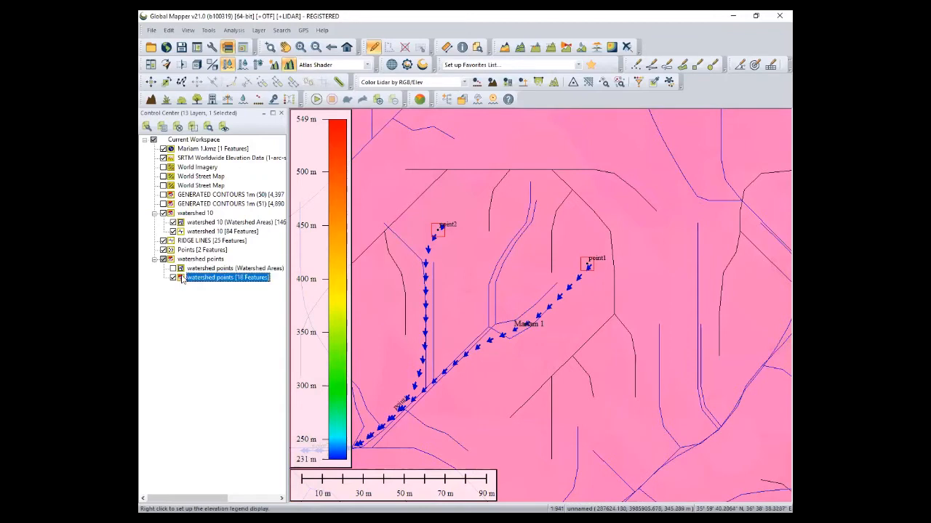
pyautogui.rightClick(182, 281)
pyautogui.click(180, 282)
pyautogui.rightClick(180, 282)
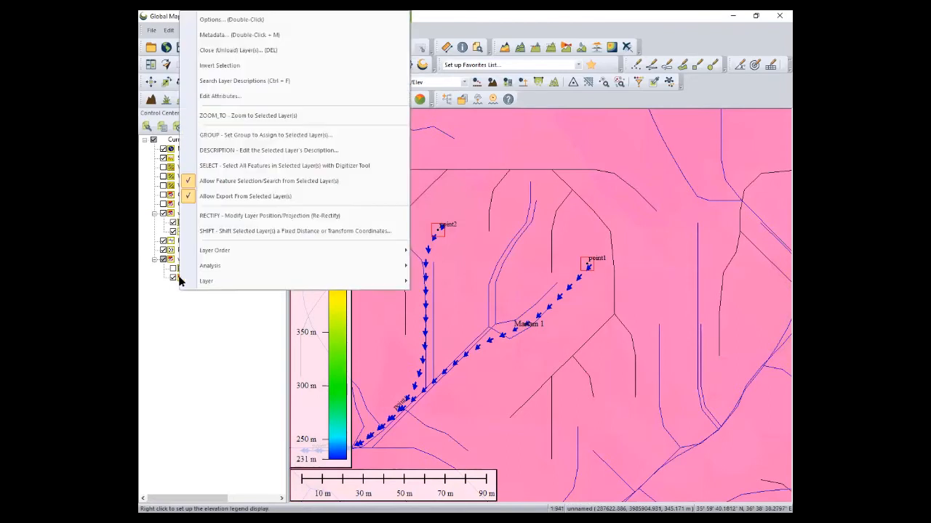
pyautogui.moveTo(202, 282)
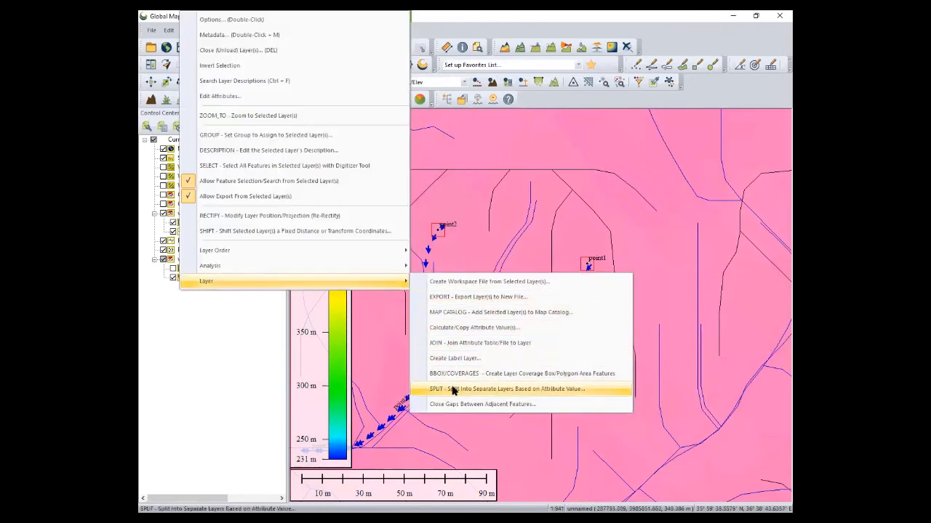
pyautogui.click(452, 389)
pyautogui.click(406, 265)
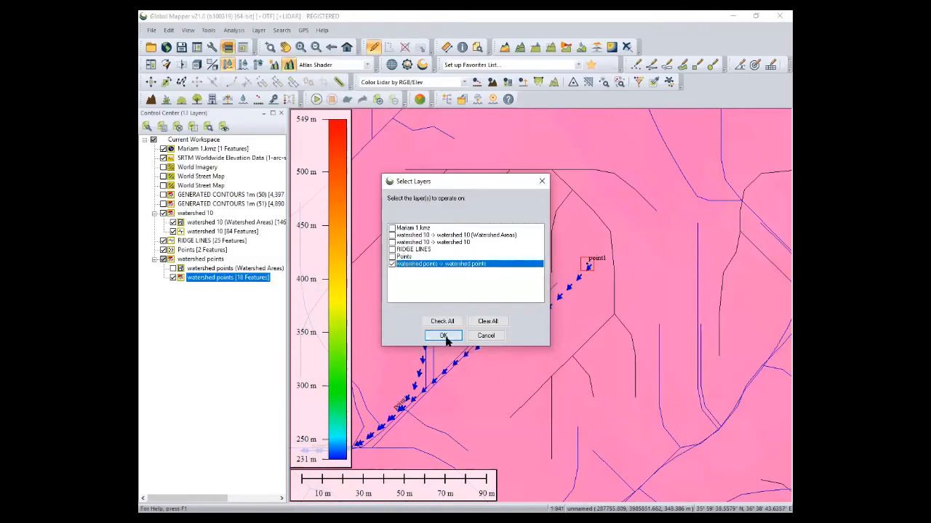
pyautogui.click(443, 337)
pyautogui.click(444, 305)
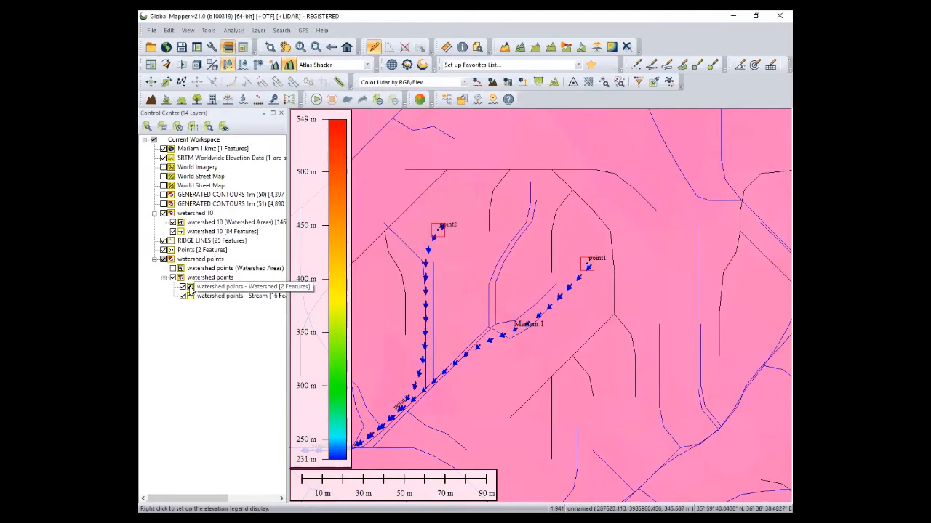
# Hide the watershed points - Watershed layer and the watershed 10 group, keeping the watershed points - Stream layer shown
pyautogui.click(182, 287)
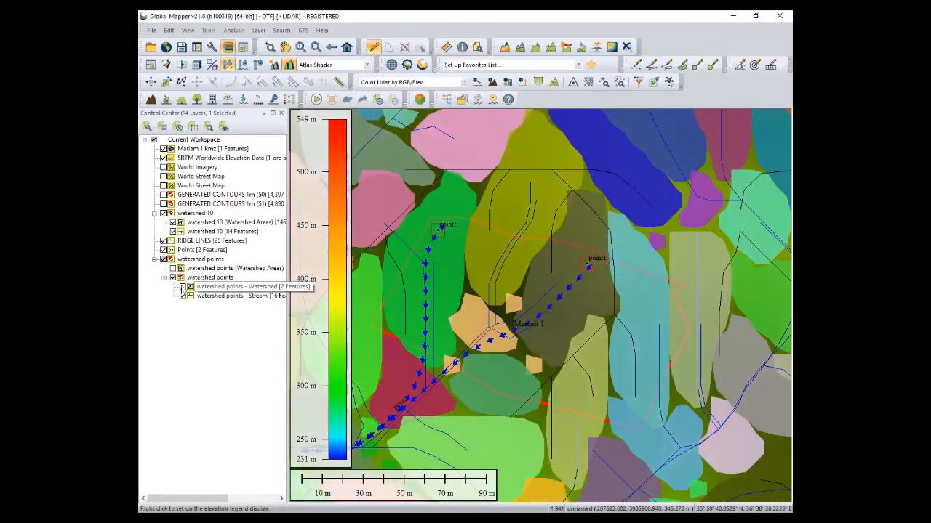
pyautogui.click(183, 296)
pyautogui.click(183, 295)
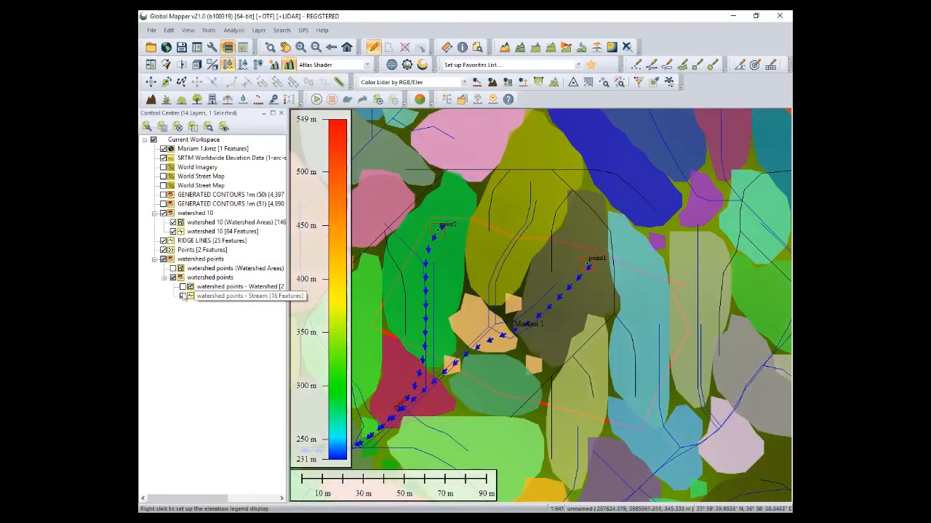
pyautogui.click(164, 214)
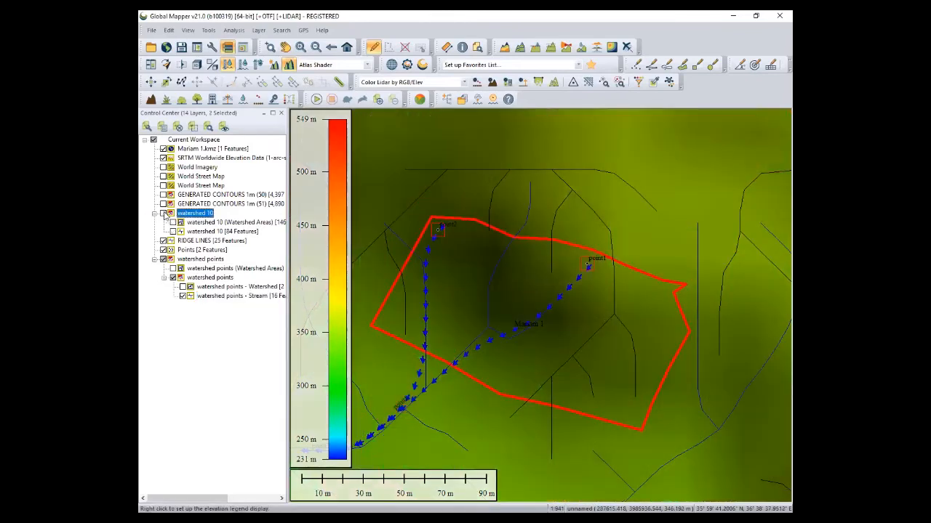
# Replace the SRTM Worldwide Elevation Data display with World Imagery and show the GENERATED CONTOURS 1m (51) layer
pyautogui.click(164, 158)
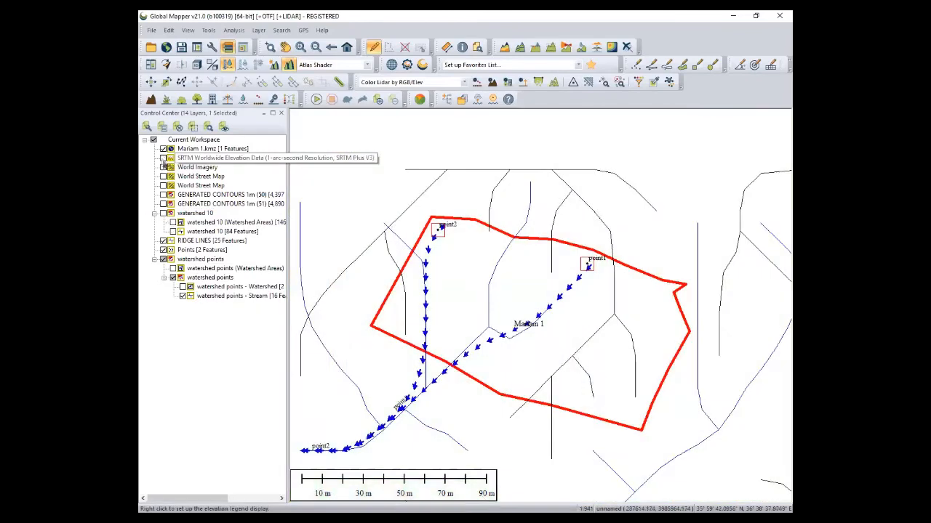
pyautogui.click(164, 167)
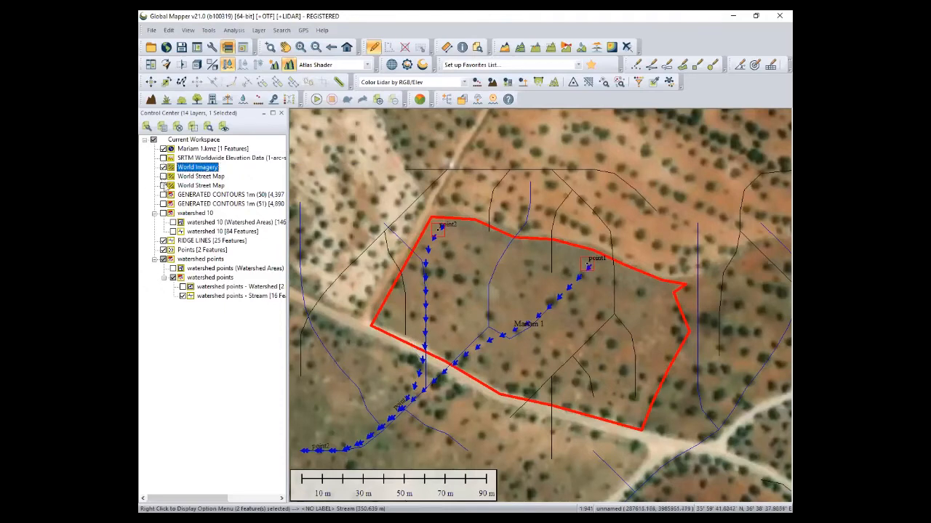
pyautogui.click(163, 204)
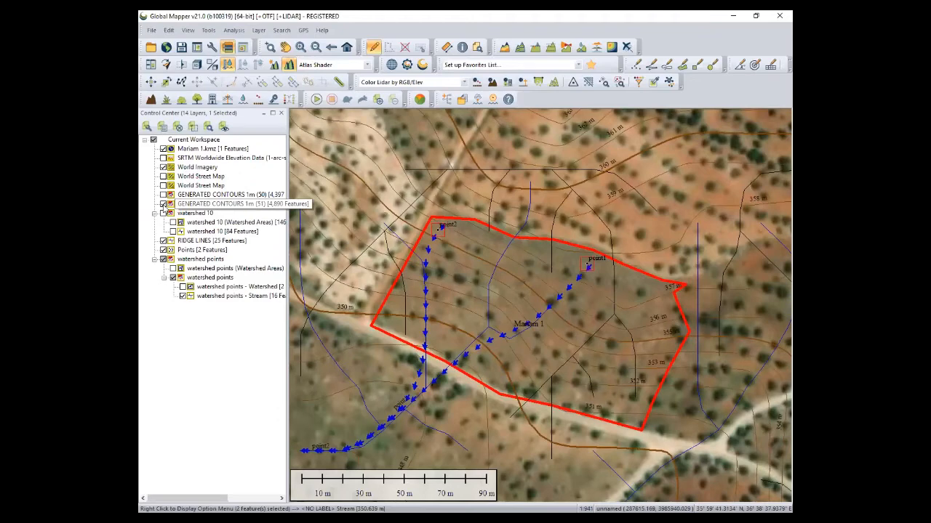
pyautogui.click(166, 206)
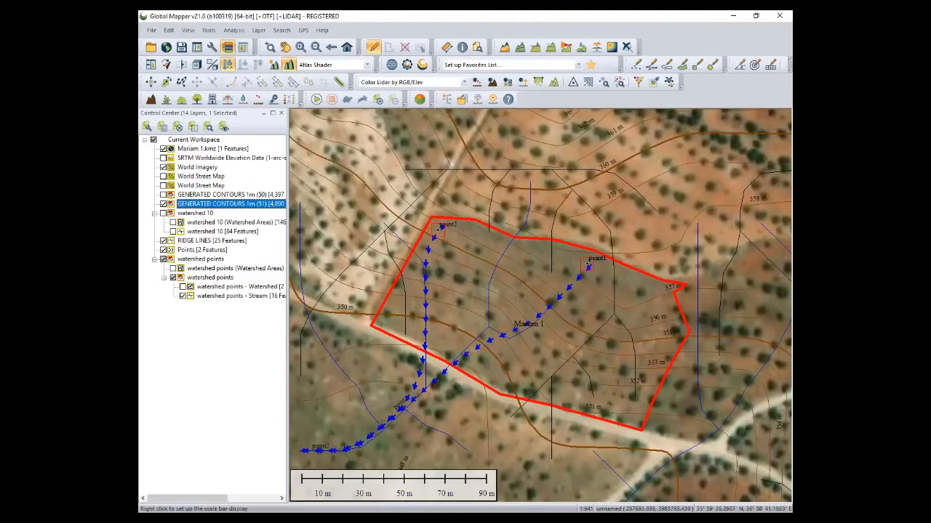
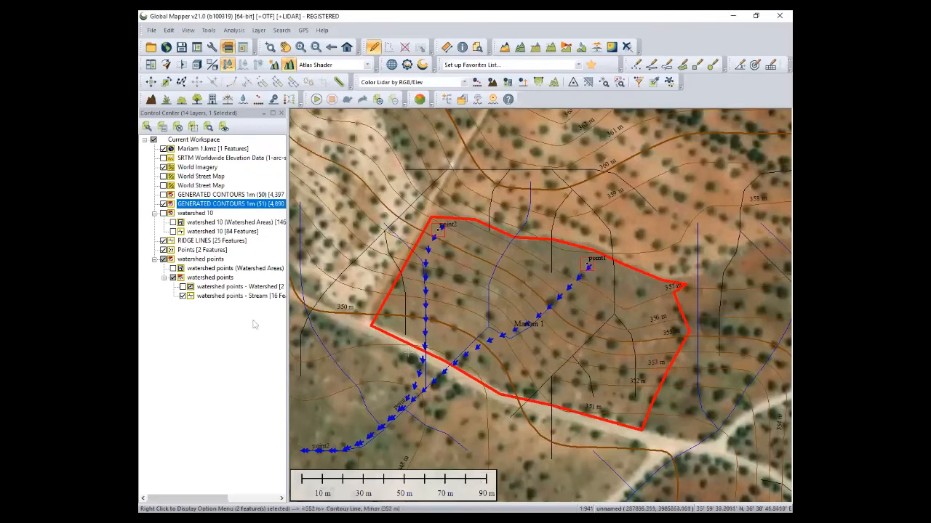
# Hide the watershed points group and show the watershed 10 group with its Watershed Areas layer hidden
pyautogui.click(173, 277)
pyautogui.click(163, 260)
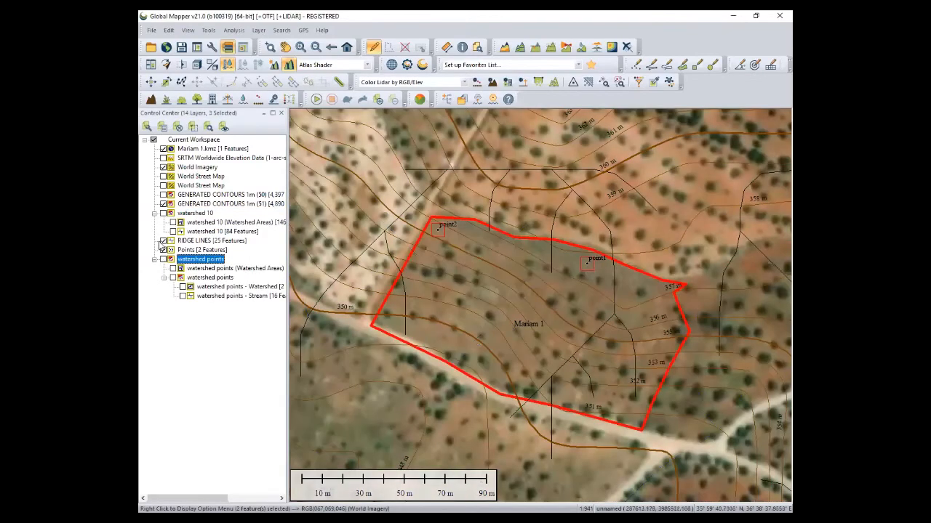
pyautogui.click(163, 213)
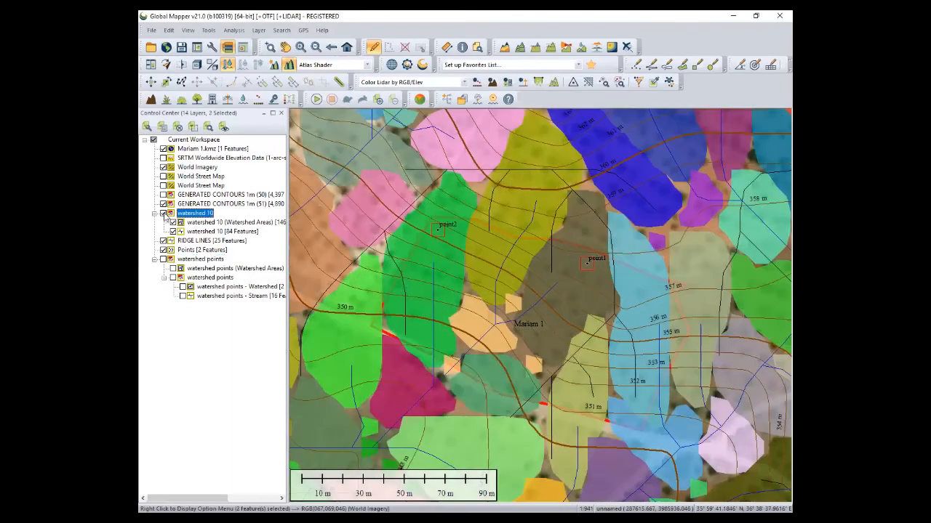
pyautogui.click(173, 221)
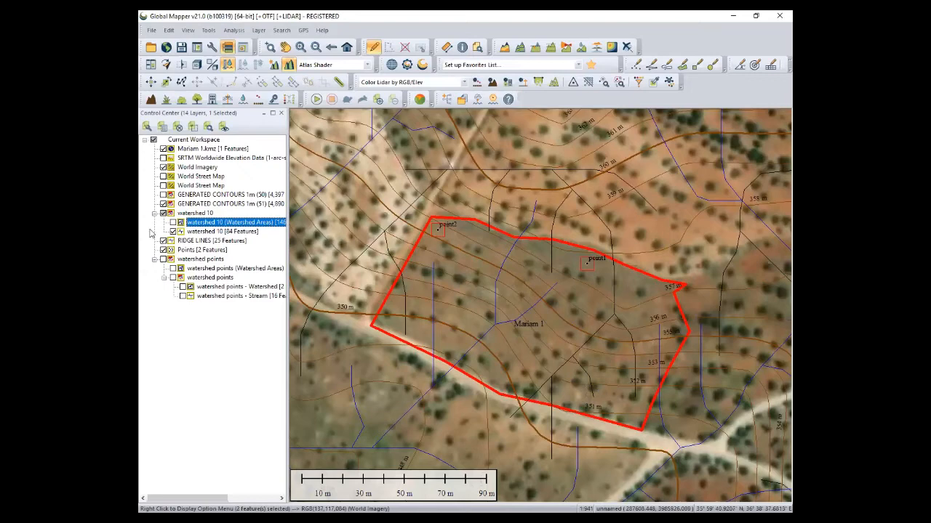
pyautogui.click(174, 222)
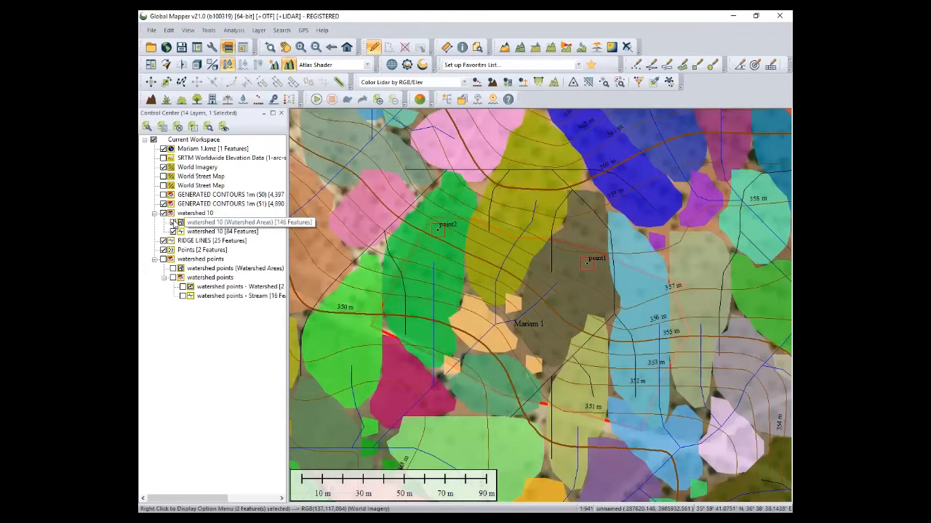
pyautogui.click(180, 223)
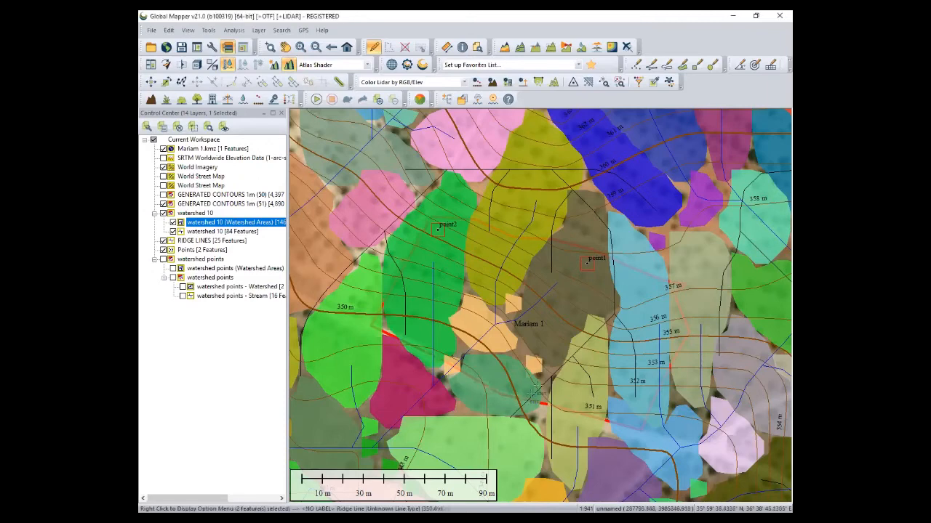
pyautogui.click(173, 222)
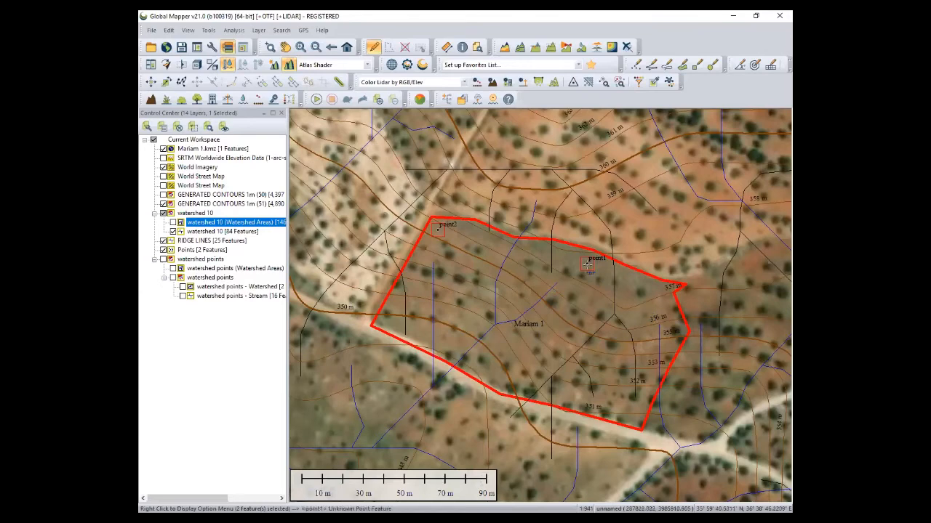
# Check the watershed points - Stream flow lines against the imagery by showing that layer briefly and hiding it again
pyautogui.click(182, 296)
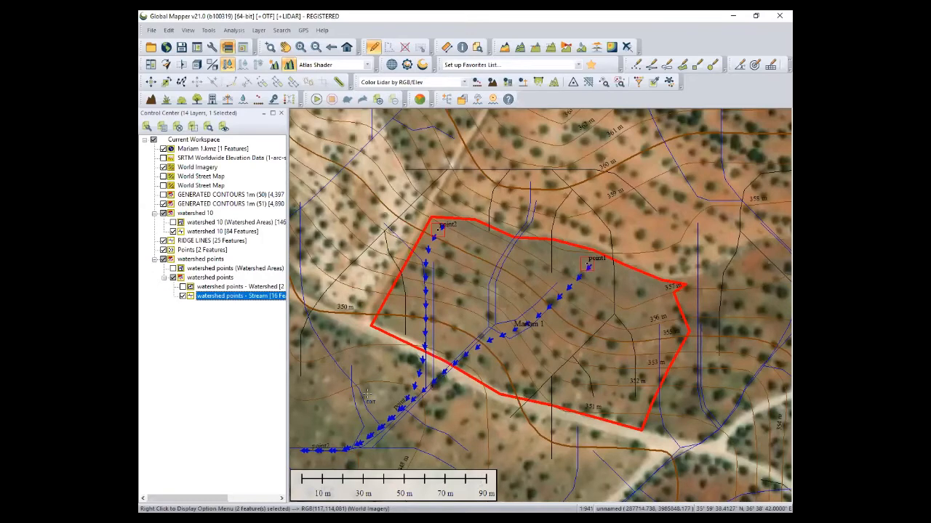
pyautogui.click(183, 296)
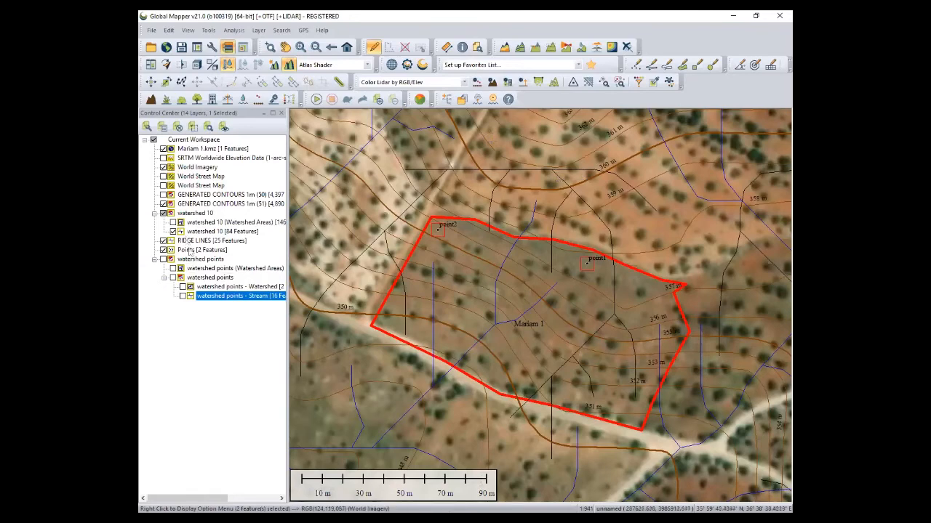
# Hide the GENERATED CONTOURS 1m (51), Points, RIDGE LINES and watershed 10 layers, and show SRTM Worldwide Elevation Data
pyautogui.click(171, 221)
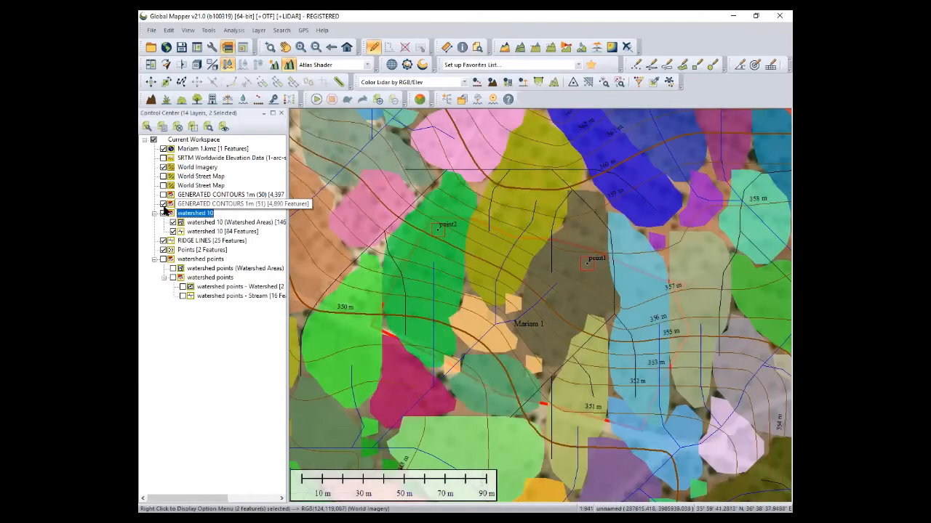
pyautogui.click(164, 249)
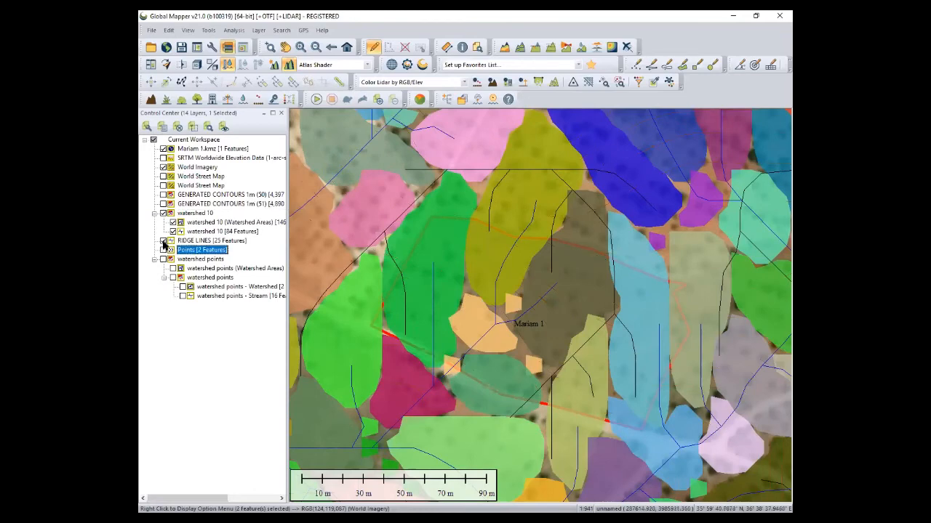
pyautogui.click(163, 240)
pyautogui.click(163, 213)
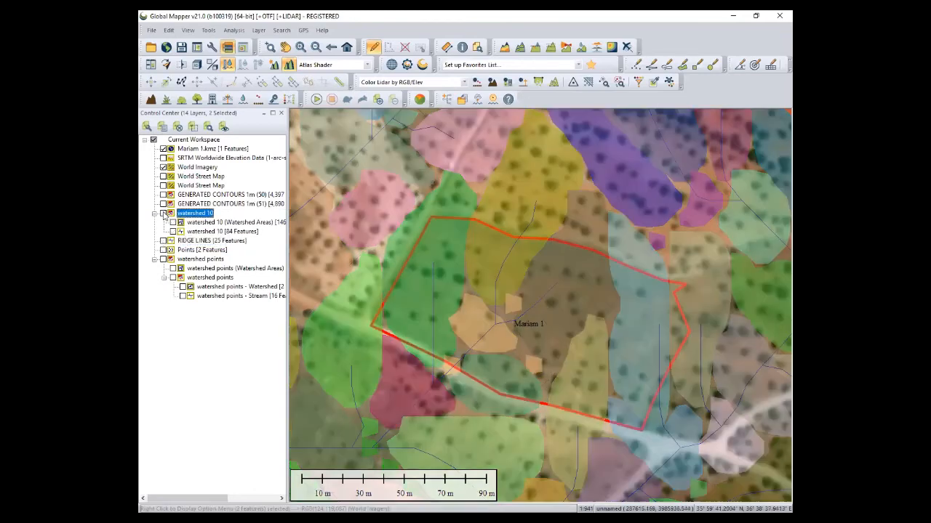
pyautogui.click(163, 157)
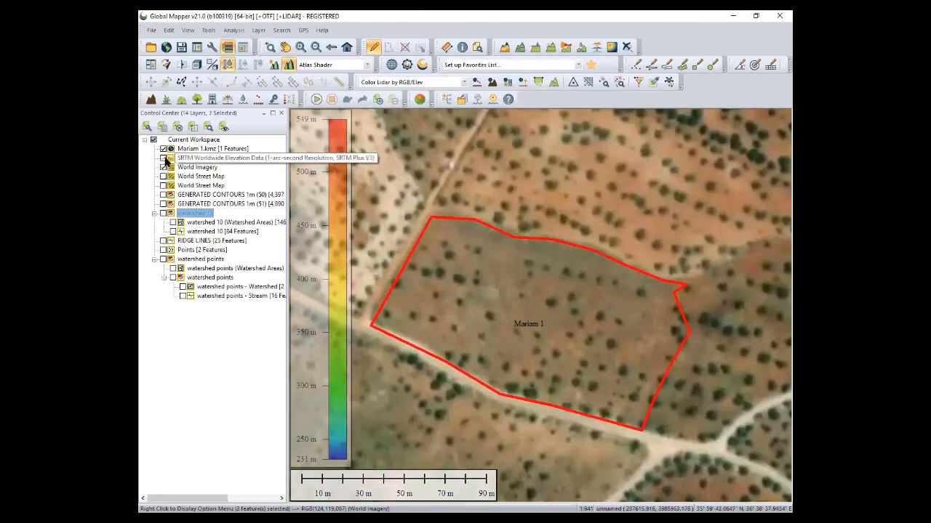
pyautogui.scroll(-1, 586, 270)
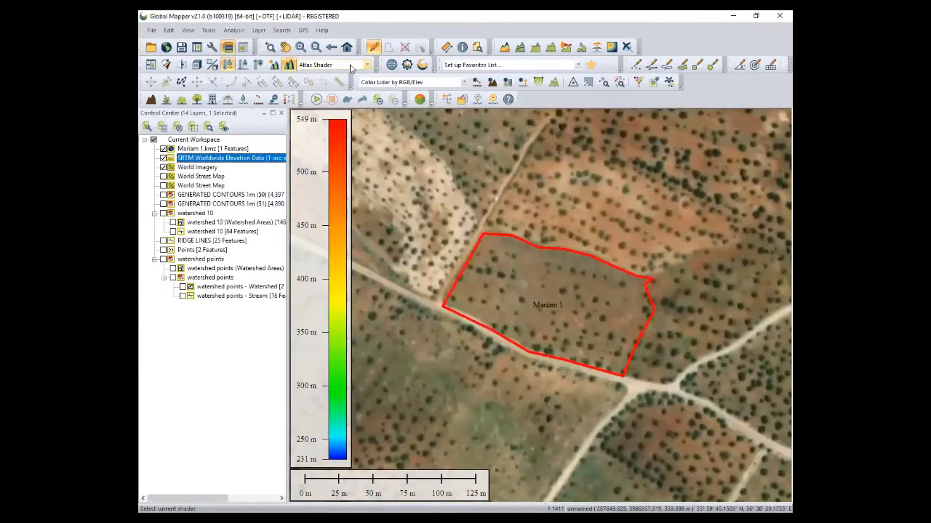
pyautogui.click(234, 30)
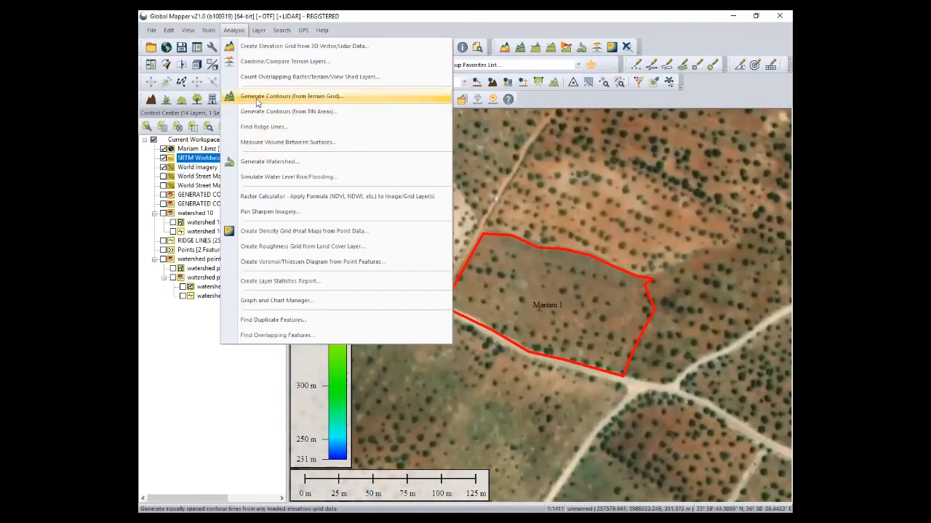
pyautogui.click(256, 103)
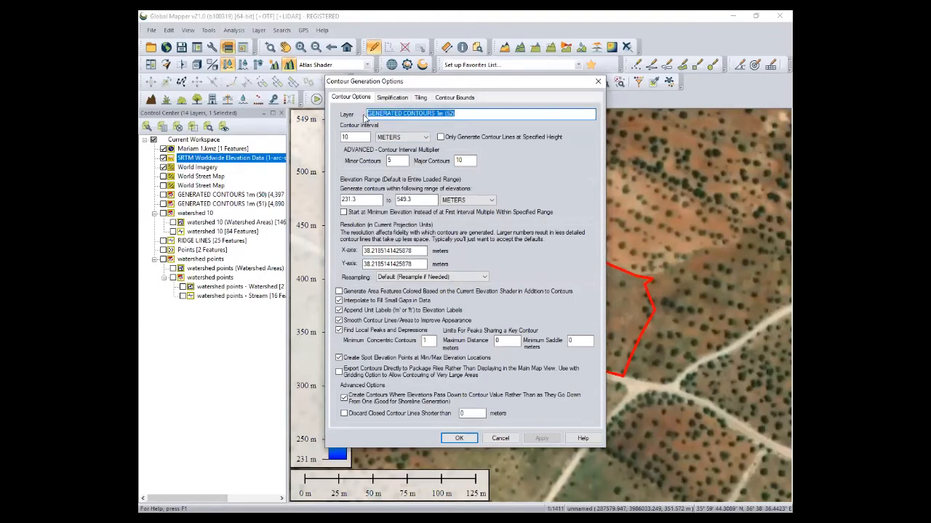
pyautogui.press('Tab')
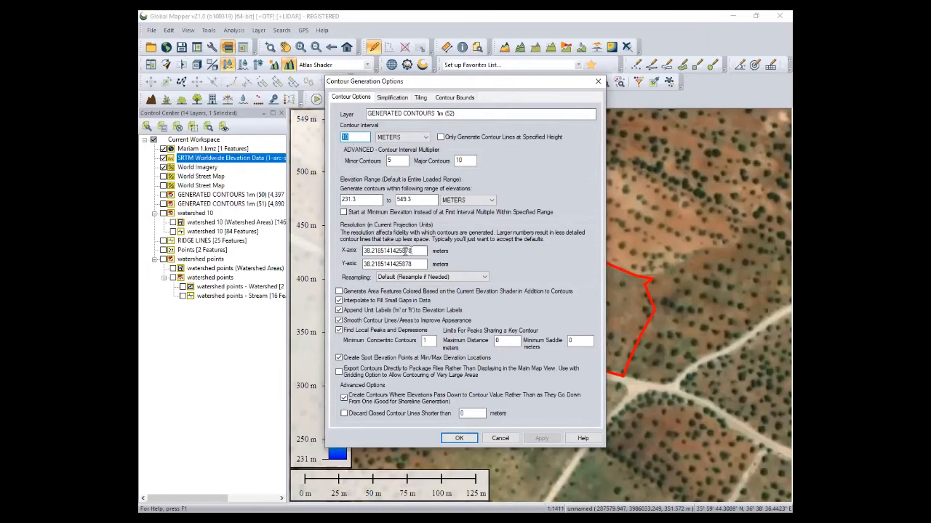
pyautogui.moveTo(418, 250); pyautogui.dragTo(363, 249)
pyautogui.click(497, 440)
# Hide World Imagery and display the full extent of the SRTM Worldwide Elevation Data
pyautogui.click(164, 157)
pyautogui.click(163, 157)
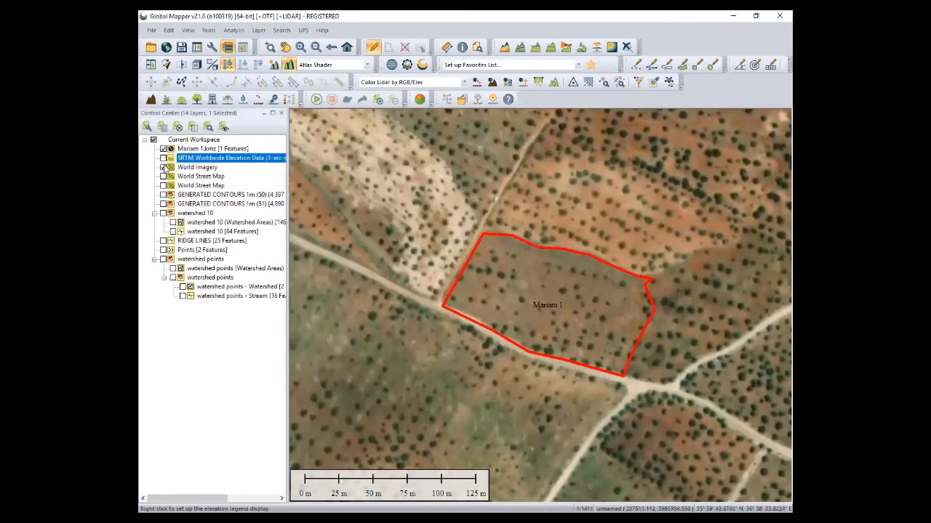
pyautogui.scroll(-3, 475, 241)
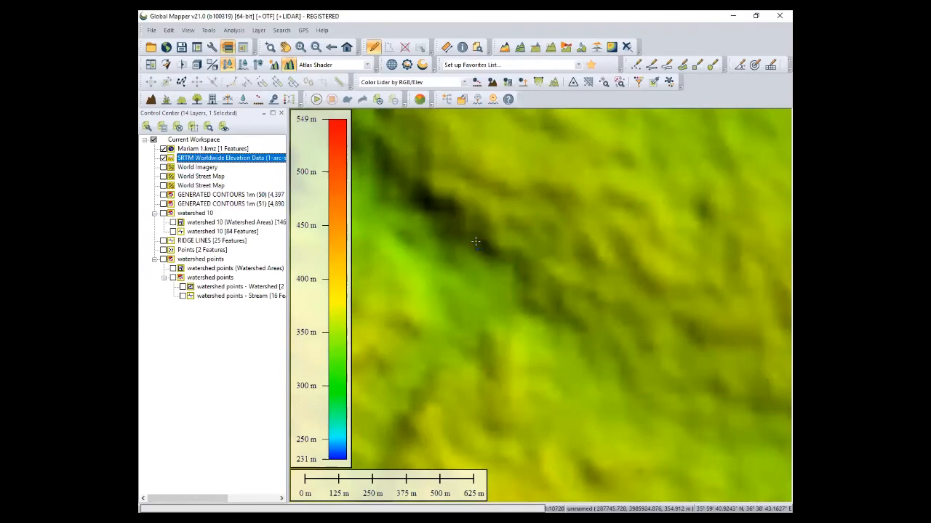
pyautogui.scroll(-2, 475, 241)
pyautogui.scroll(-1, 476, 240)
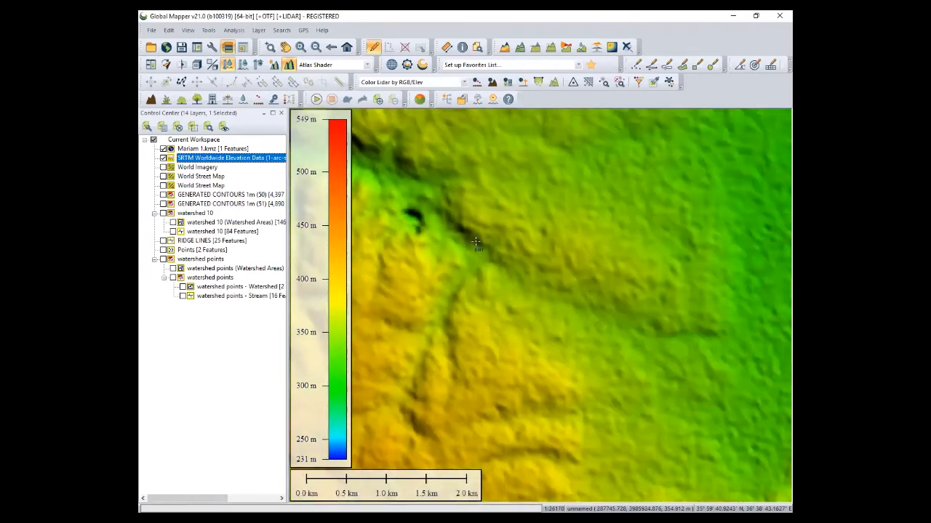
pyautogui.scroll(-3, 476, 241)
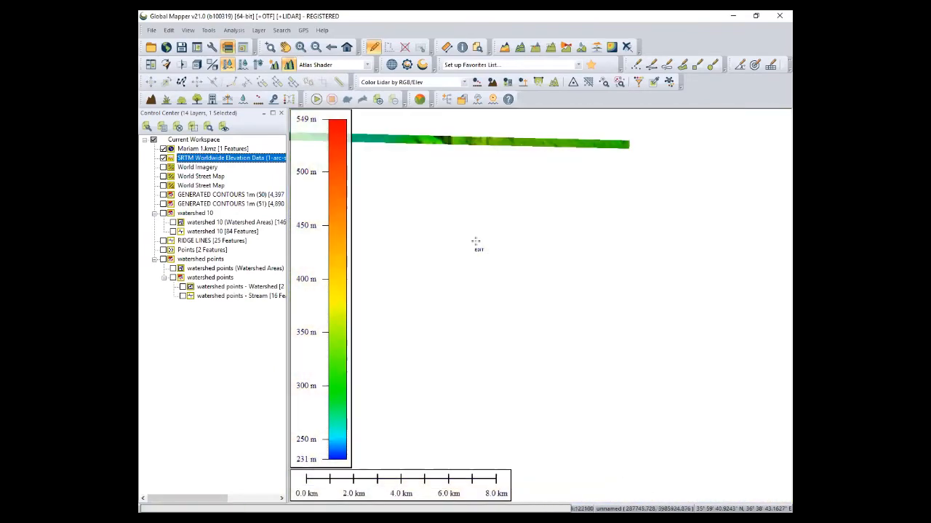
pyautogui.scroll(1, 476, 240)
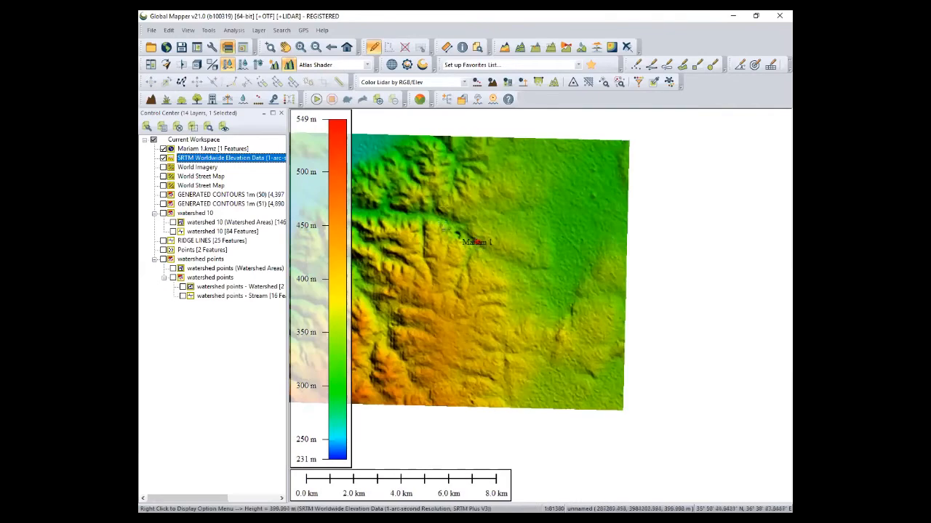
pyautogui.press('p')
pyautogui.moveTo(492, 211); pyautogui.dragTo(582, 206)
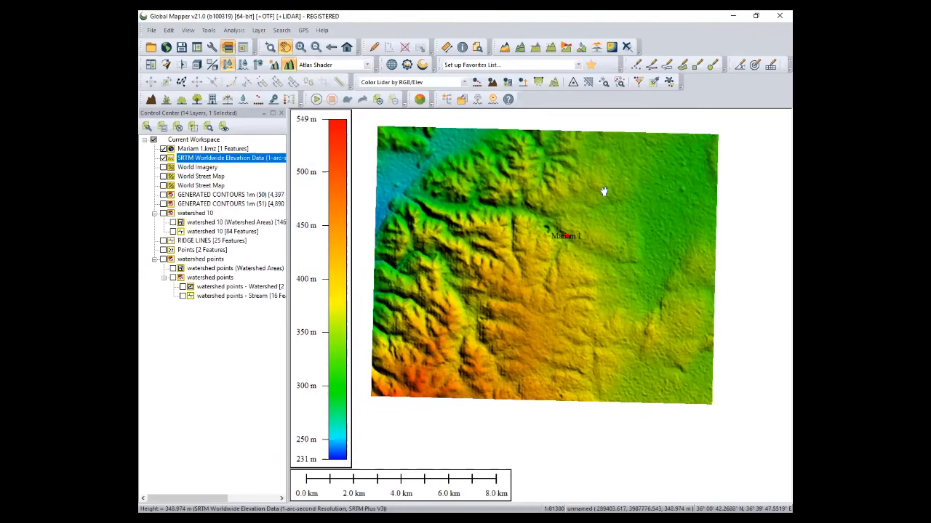
# Generate contours from the terrain grid as GENERATED CONTOURS 10, with a 10 m interval and 50 m resolution on both axes
pyautogui.click(238, 33)
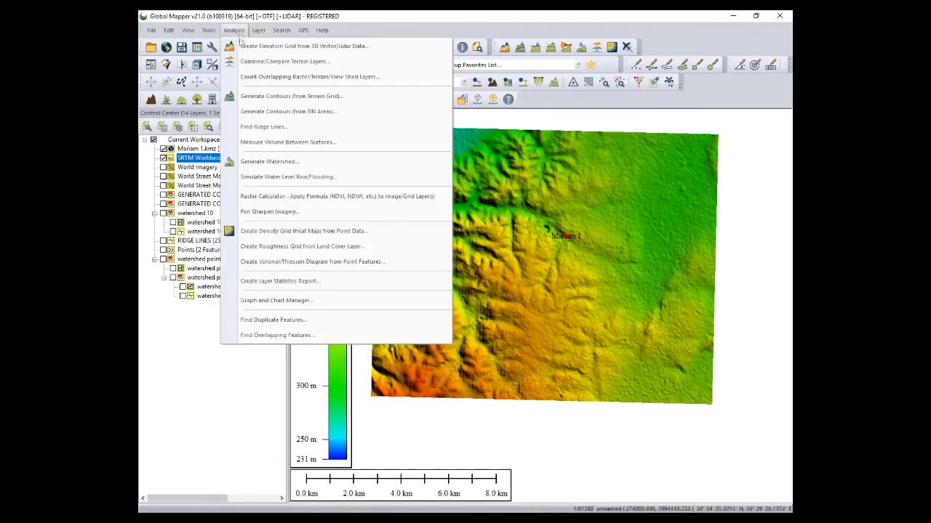
pyautogui.click(261, 96)
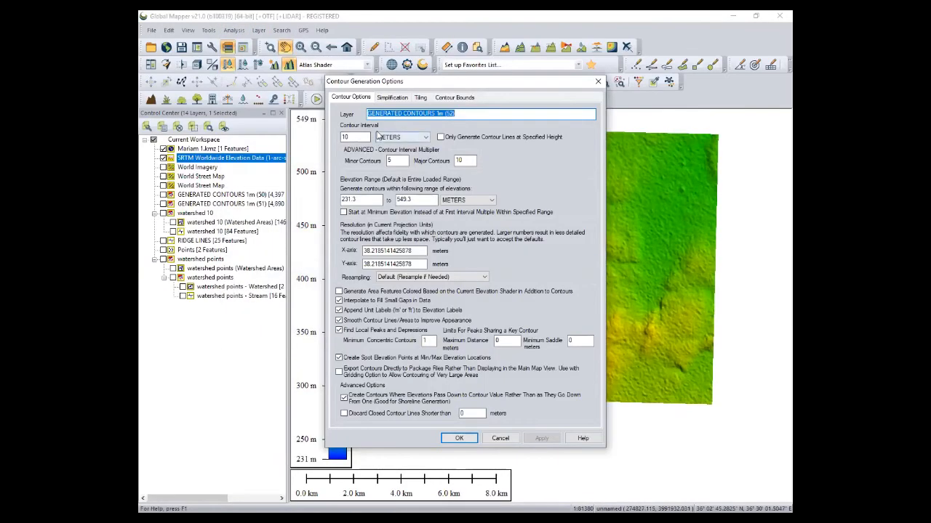
pyautogui.moveTo(466, 114); pyautogui.dragTo(437, 114)
pyautogui.write('10')
pyautogui.click(358, 137)
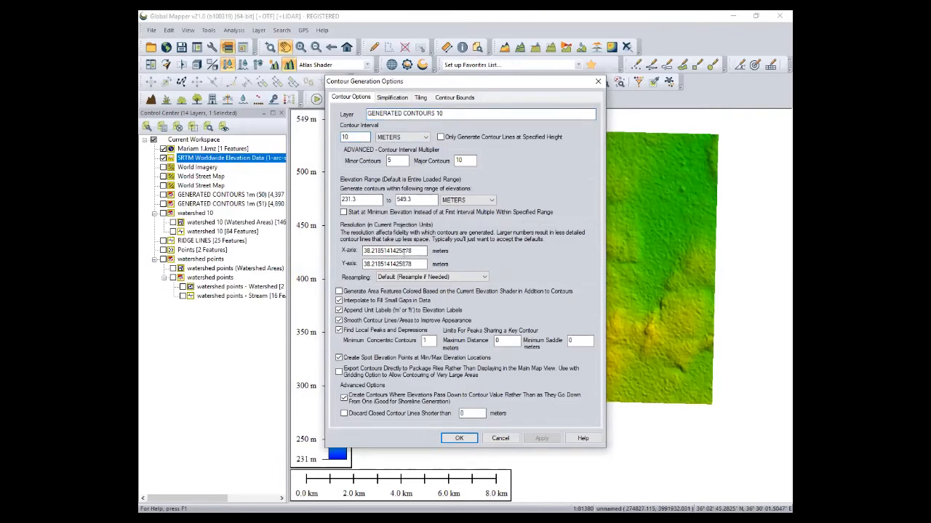
pyautogui.doubleClick(404, 250)
pyautogui.write('50')
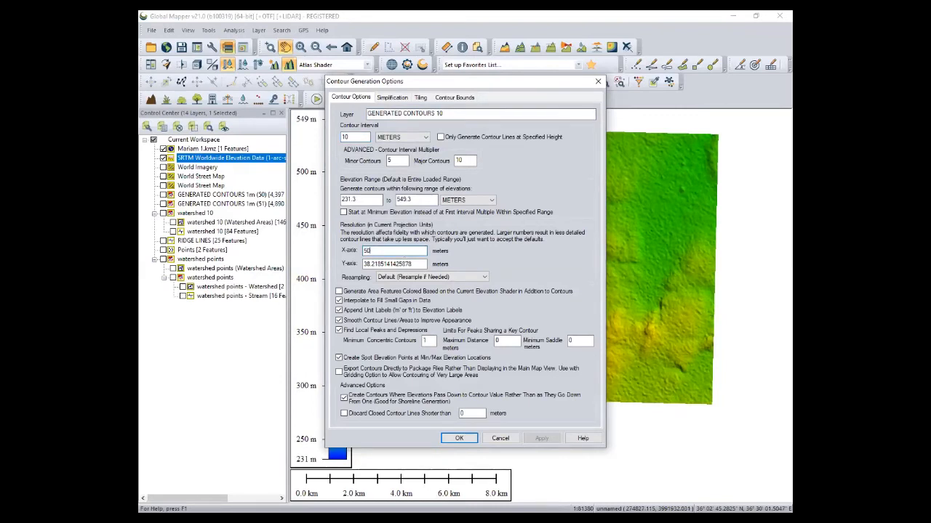
pyautogui.doubleClick(415, 265)
pyautogui.write('50')
pyautogui.click(456, 438)
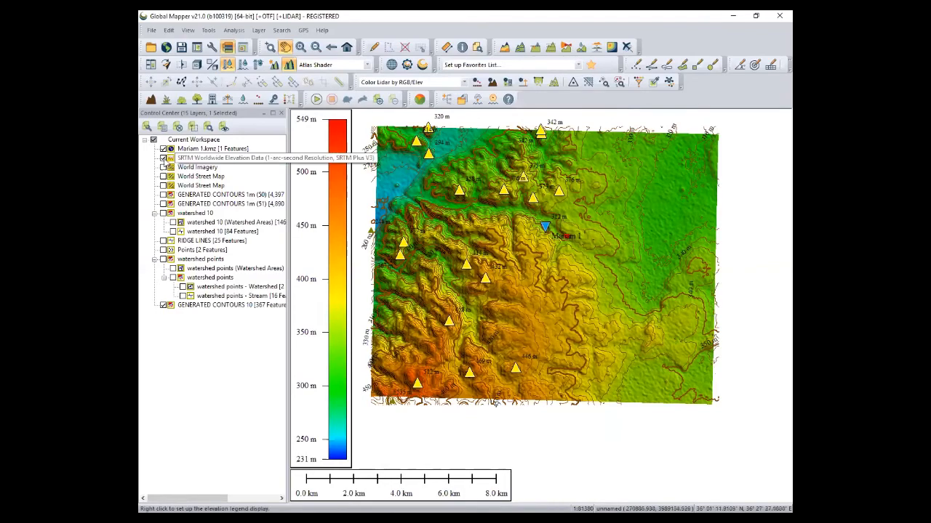
# Hide the SRTM elevation layer and bring the Mariam 1.kmz parcel into view with the GENERATED CONTOURS 10 lines
pyautogui.click(163, 158)
pyautogui.scroll(3, 474, 275)
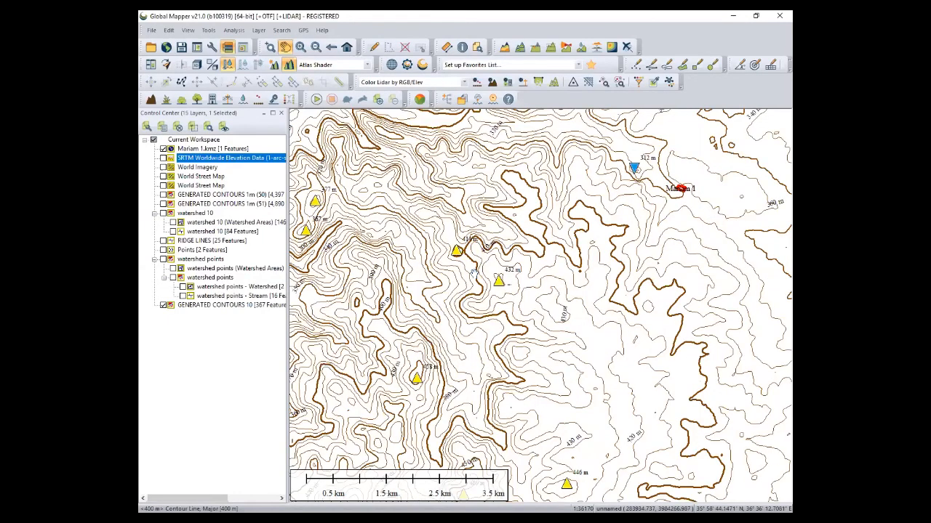
pyautogui.click(188, 150)
pyautogui.rightClick(187, 150)
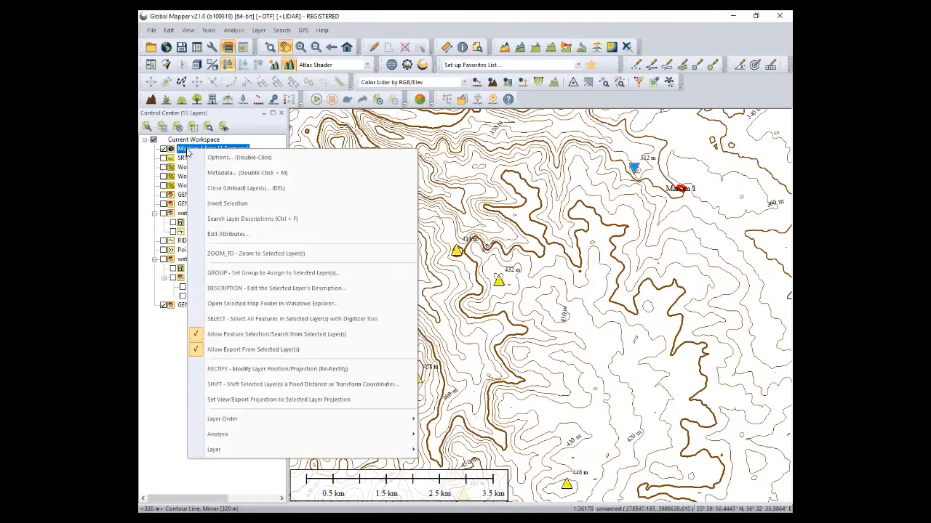
pyautogui.click(248, 258)
pyautogui.scroll(-3, 436, 284)
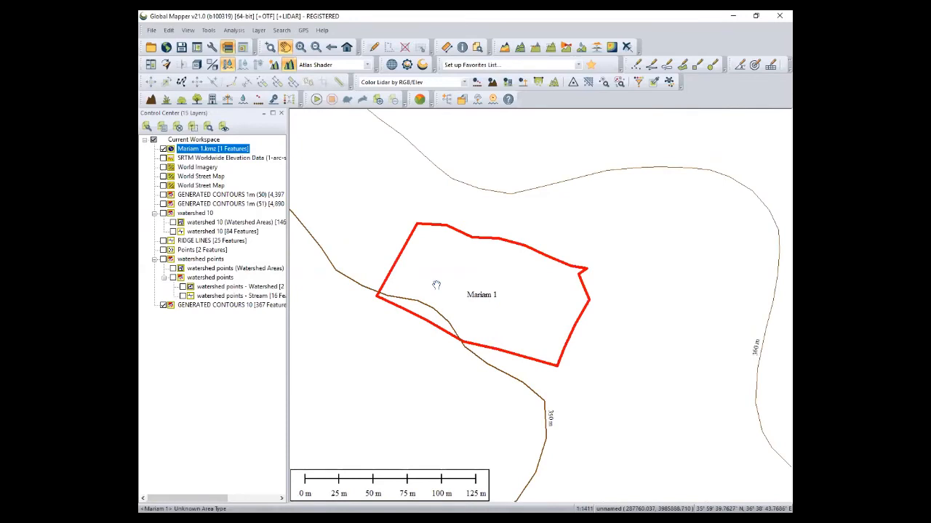
# Compare the GENERATED CONTOURS 1m (51) lines with the 10 m contours over the parcel by switching the 1 m layer on and off
pyautogui.click(163, 205)
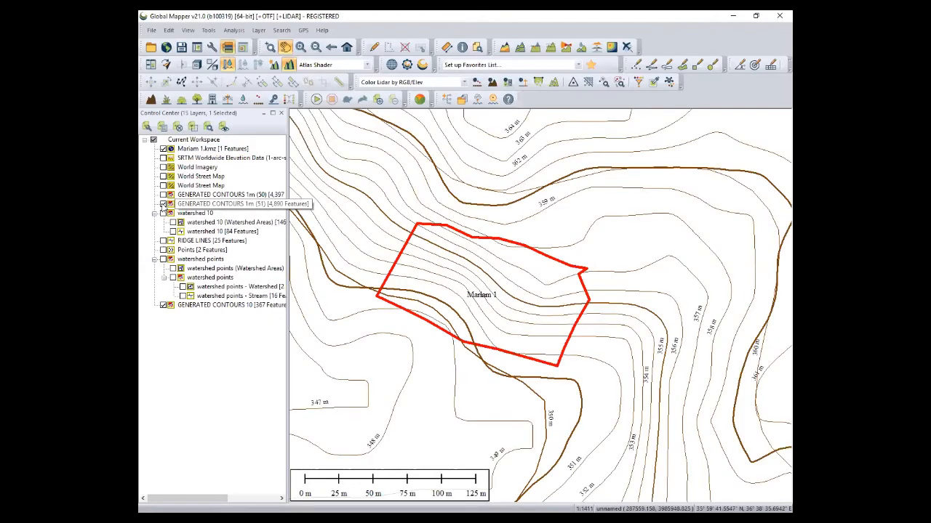
pyautogui.click(163, 204)
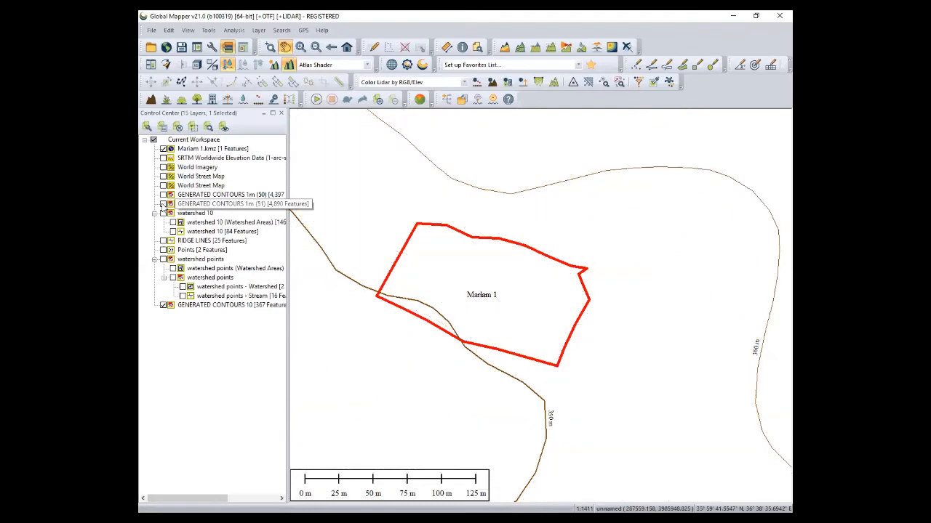
pyautogui.click(163, 204)
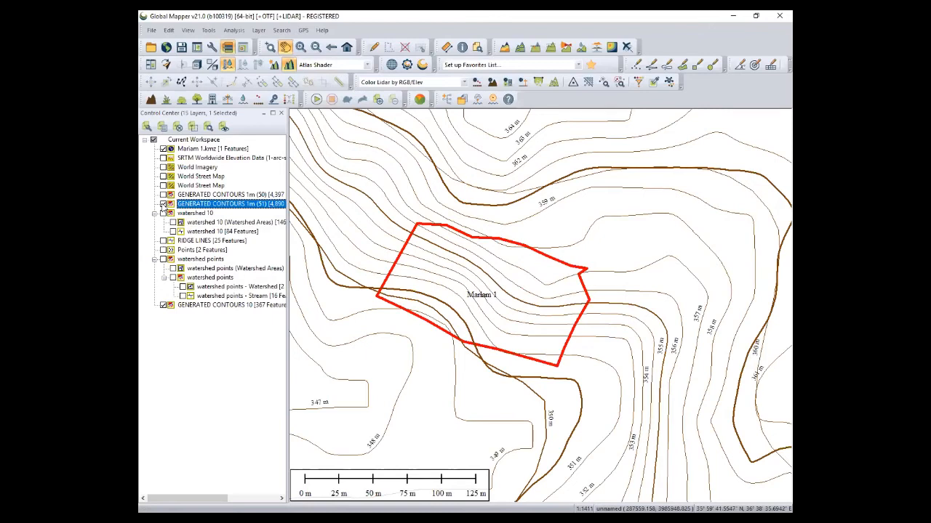
pyautogui.click(163, 204)
# Review the 10 m contours across the whole area and show GENERATED CONTOURS 1m (51) alongside them at the Mariam 1 parcel
pyautogui.scroll(-10, 434, 253)
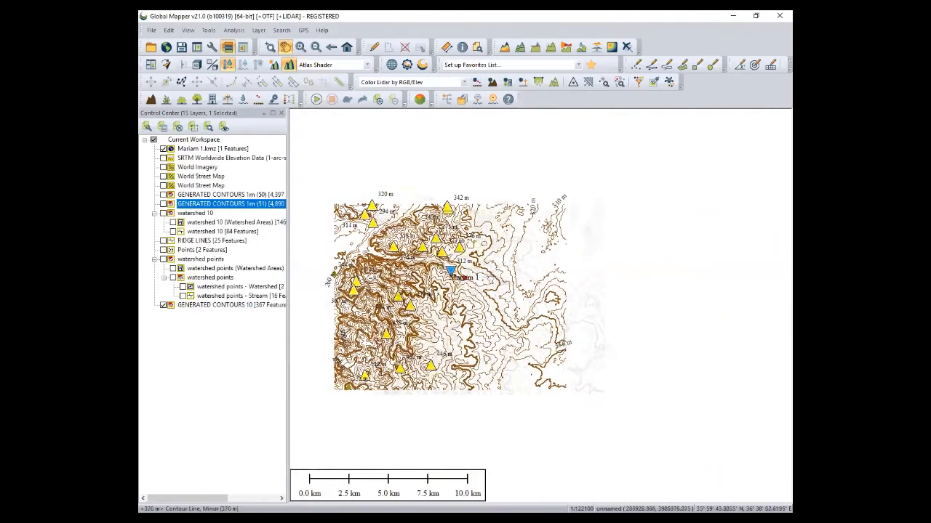
pyautogui.moveTo(448, 254); pyautogui.dragTo(496, 258)
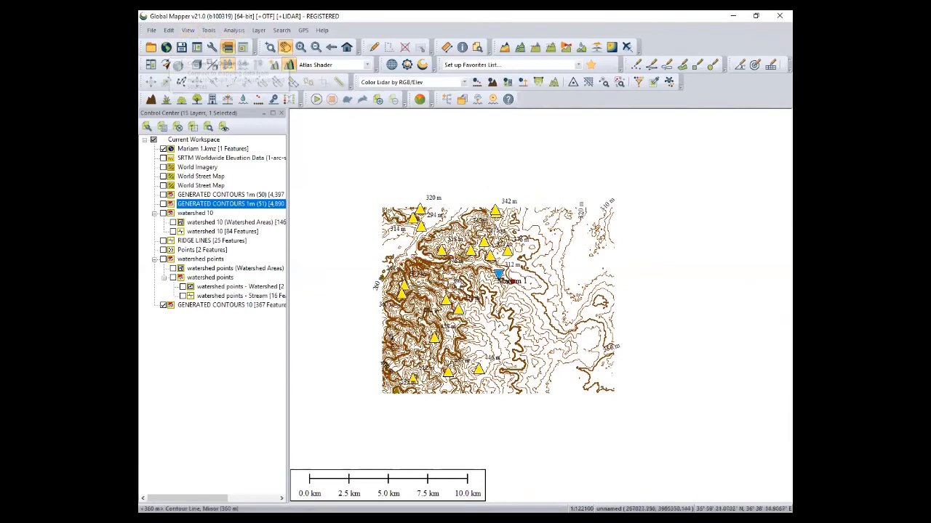
pyautogui.scroll(2, 503, 276)
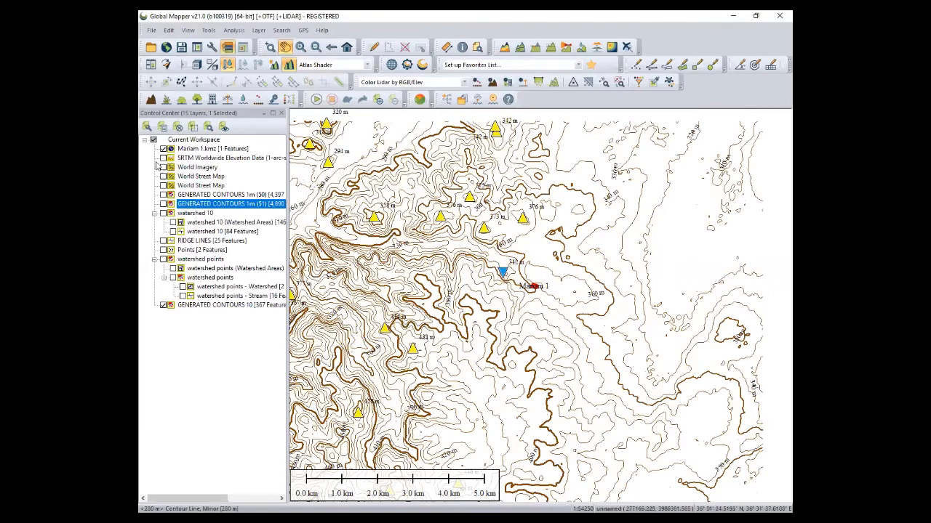
pyautogui.rightClick(183, 149)
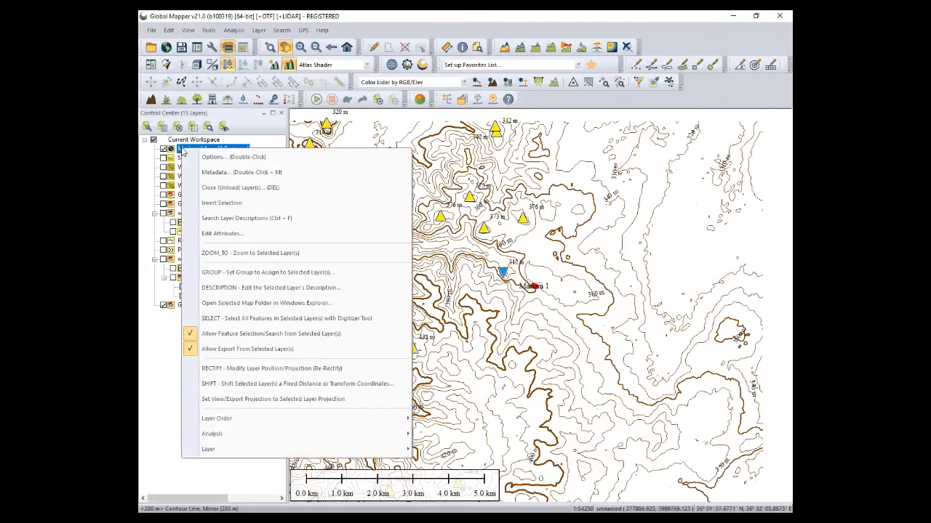
pyautogui.click(234, 254)
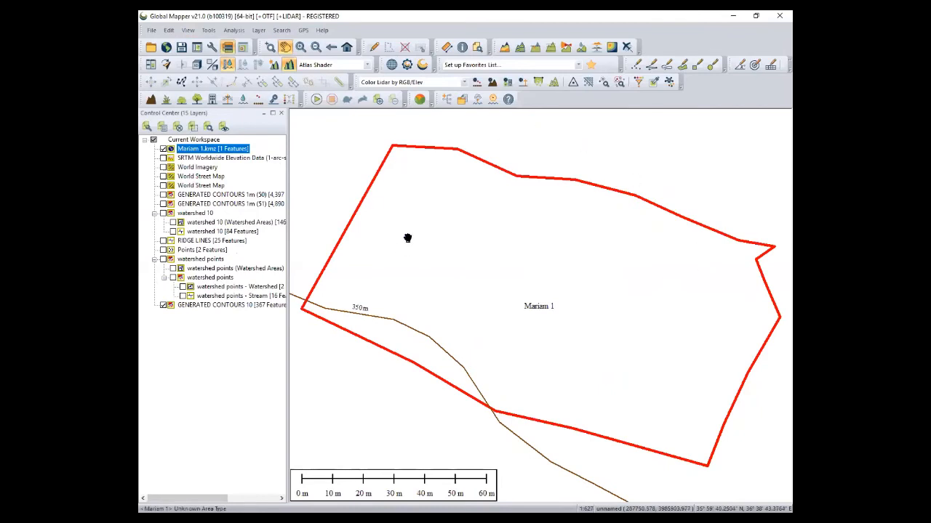
pyautogui.scroll(-1, 407, 237)
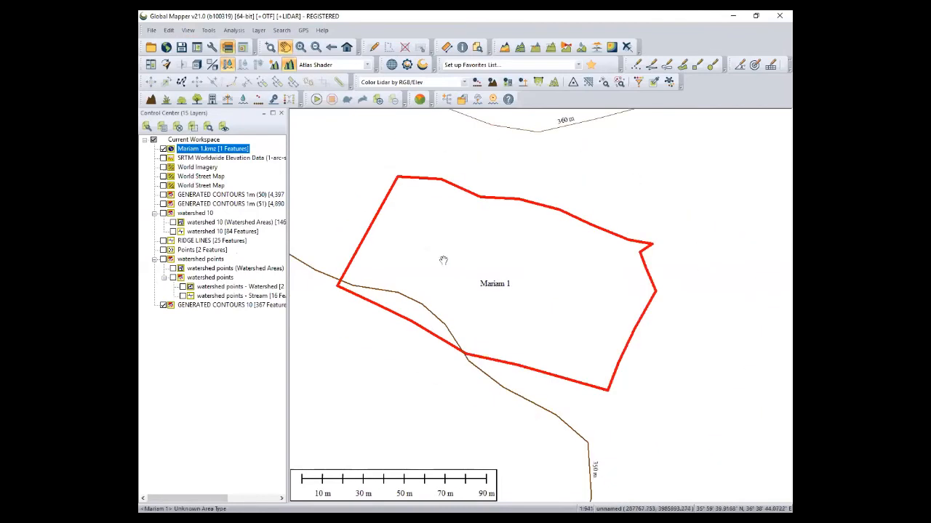
pyautogui.moveTo(442, 257); pyautogui.dragTo(468, 280)
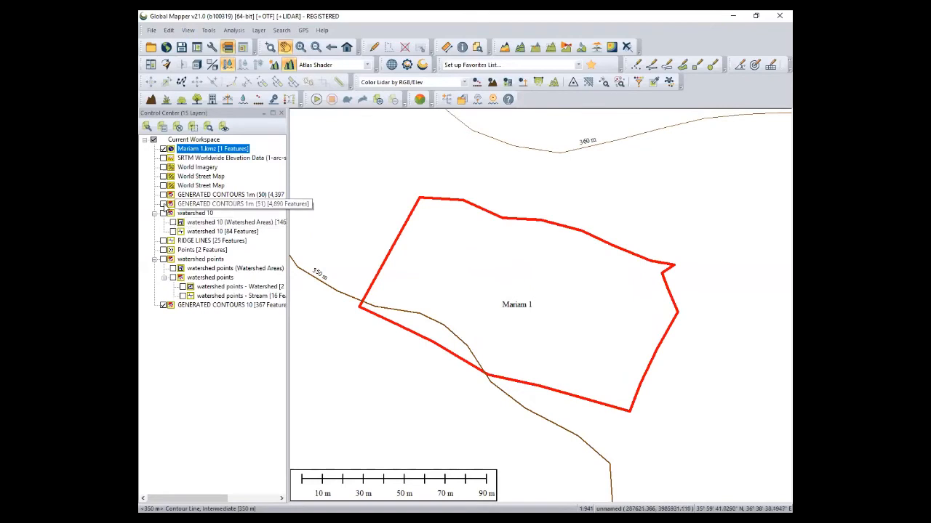
pyautogui.click(164, 205)
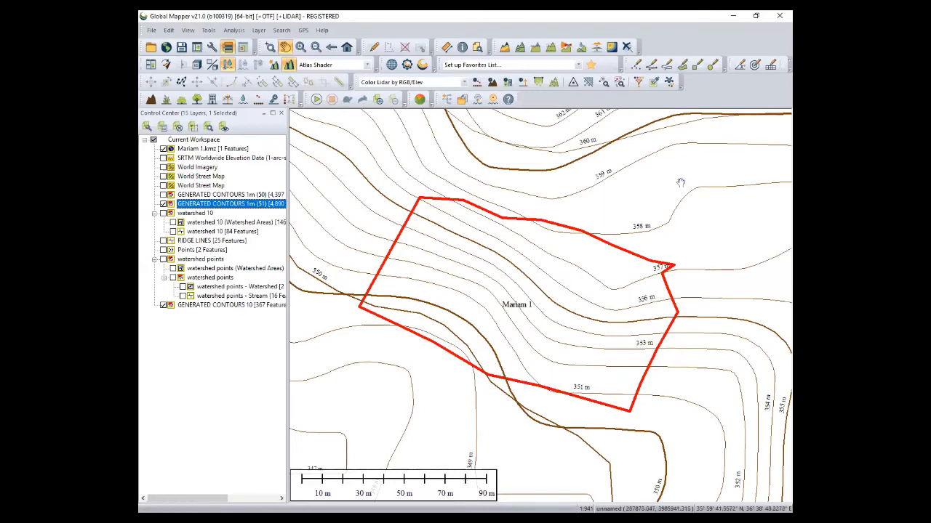
# Overlay the watershed 10 stream lines and watershed areas on the contours around the Mariam 1 parcel and examine them
pyautogui.scroll(-3, 666, 222)
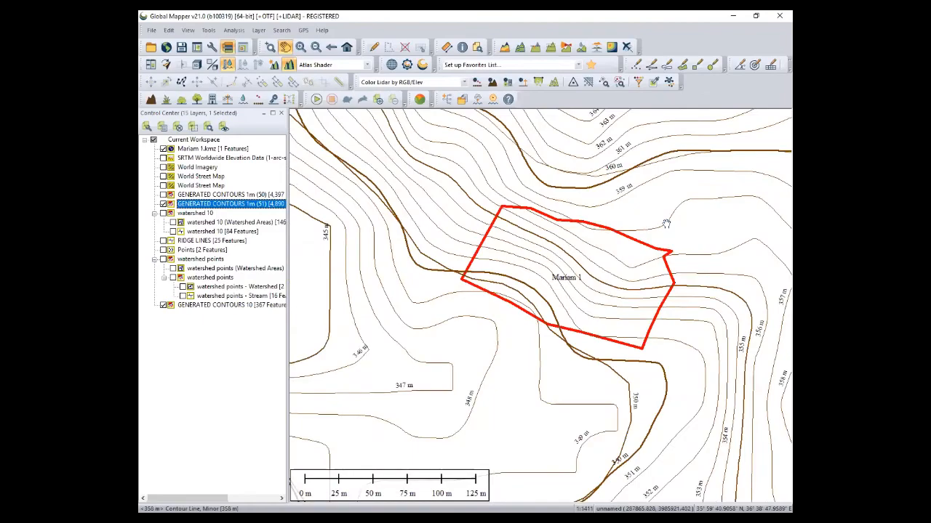
pyautogui.scroll(-1, 588, 255)
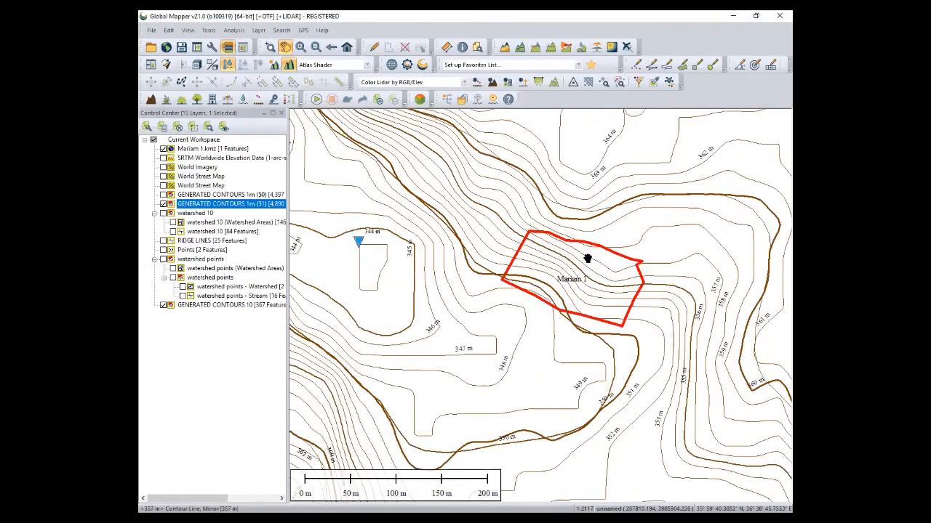
pyautogui.scroll(-1, 587, 258)
pyautogui.moveTo(587, 258); pyautogui.dragTo(557, 291)
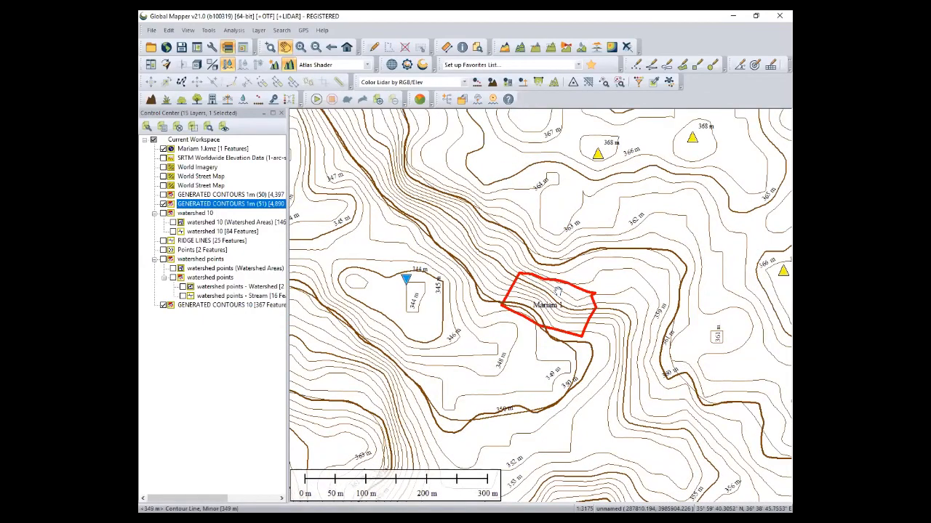
pyautogui.scroll(-1, 558, 291)
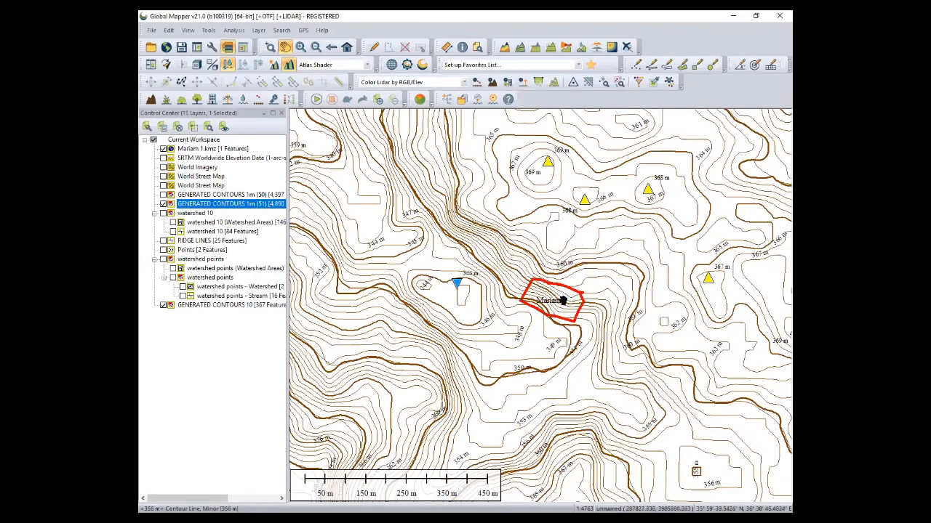
pyautogui.scroll(1, 562, 298)
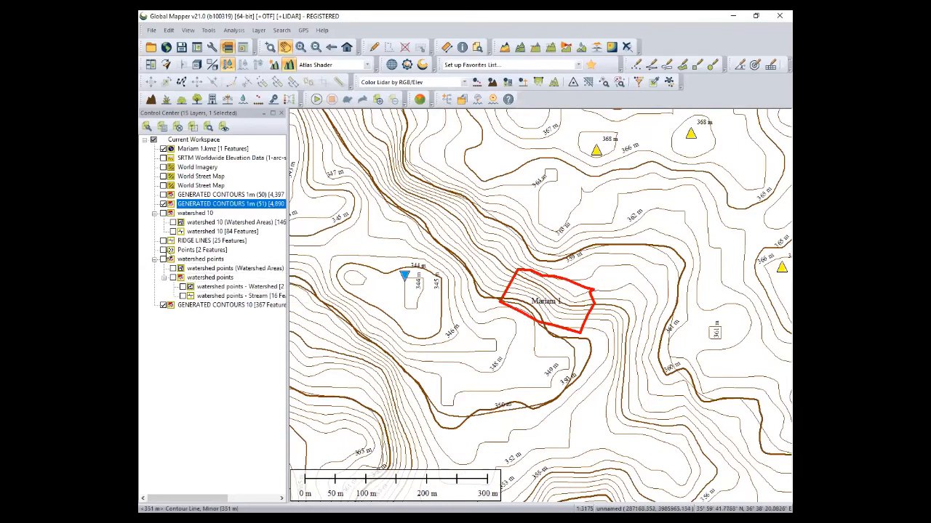
pyautogui.click(173, 231)
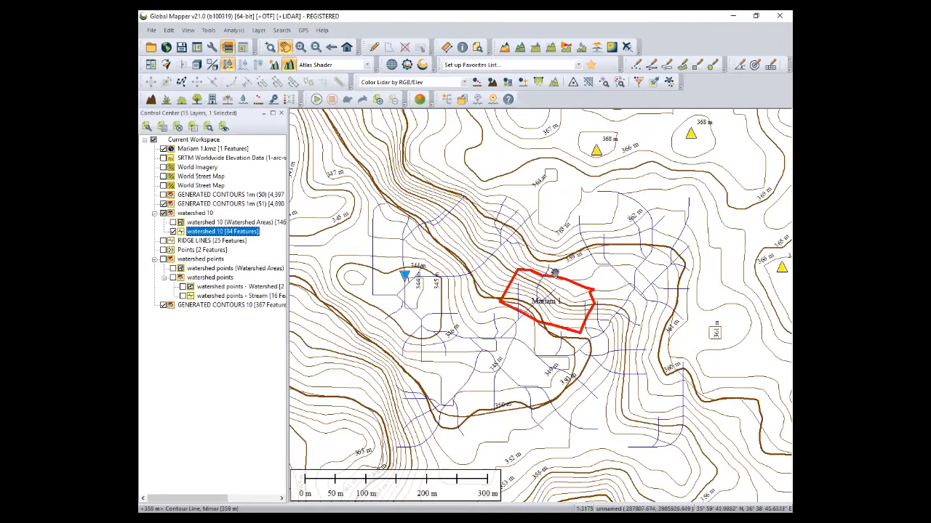
pyautogui.click(172, 221)
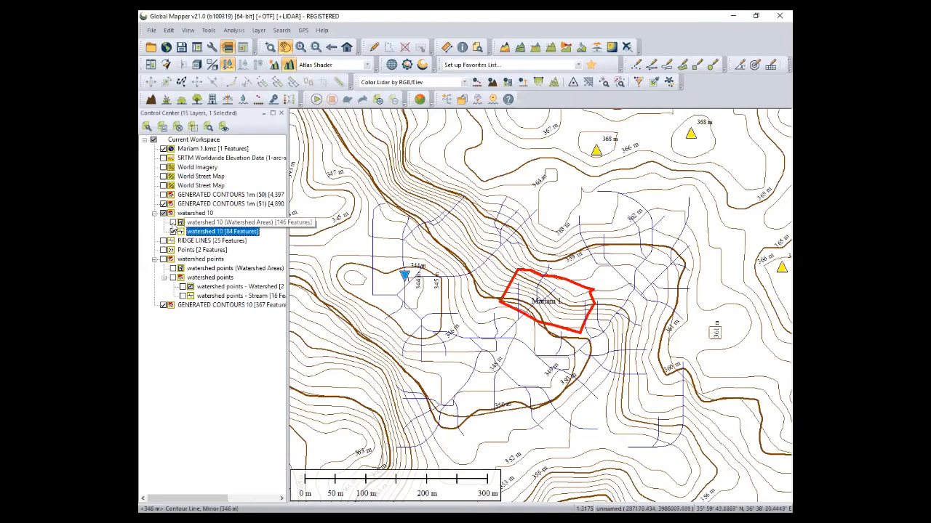
pyautogui.scroll(2, 544, 281)
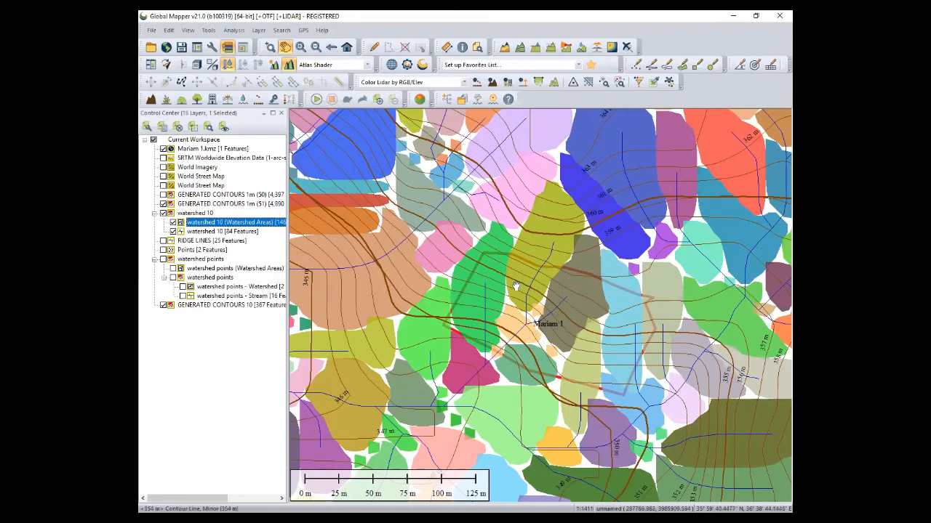
pyautogui.scroll(-1, 514, 286)
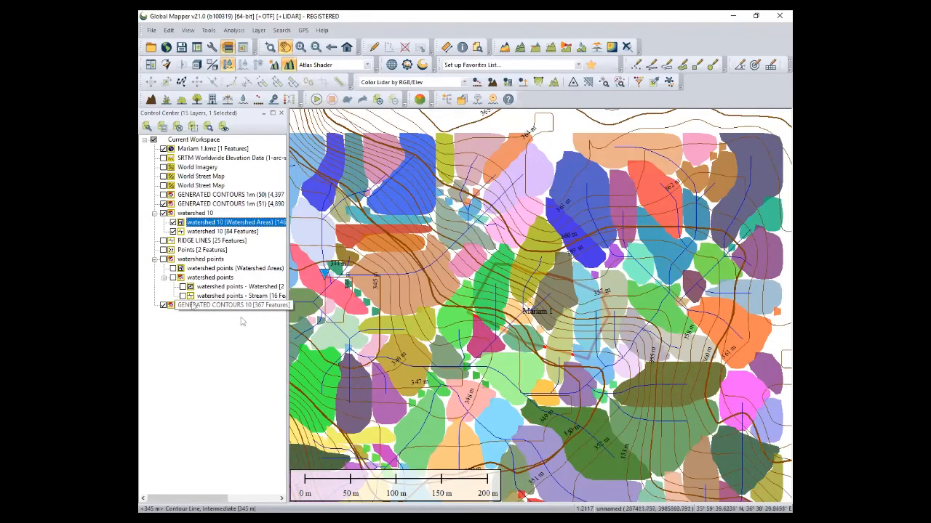
# Hide the whole watershed 10 group so only the contours and the Mariam 1 parcel are shown
pyautogui.click(164, 214)
pyautogui.scroll(2, 549, 325)
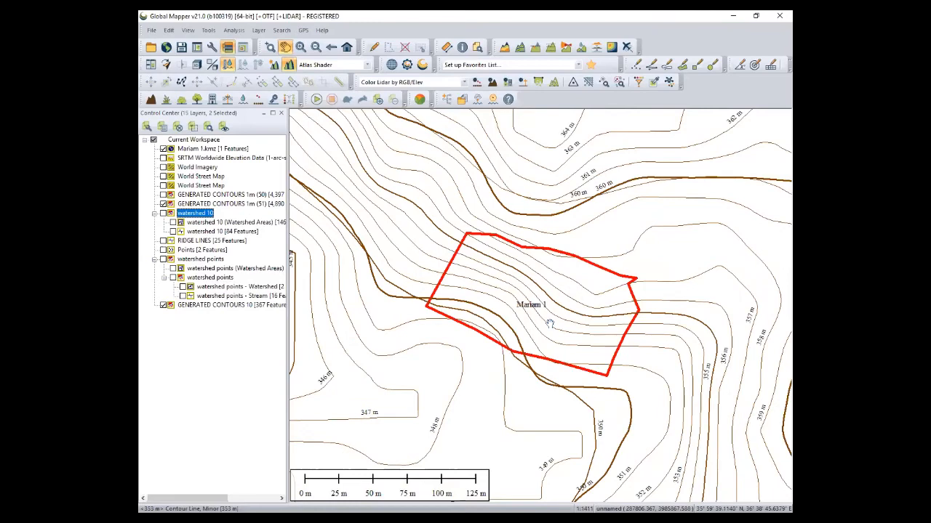
pyautogui.scroll(-1, 551, 323)
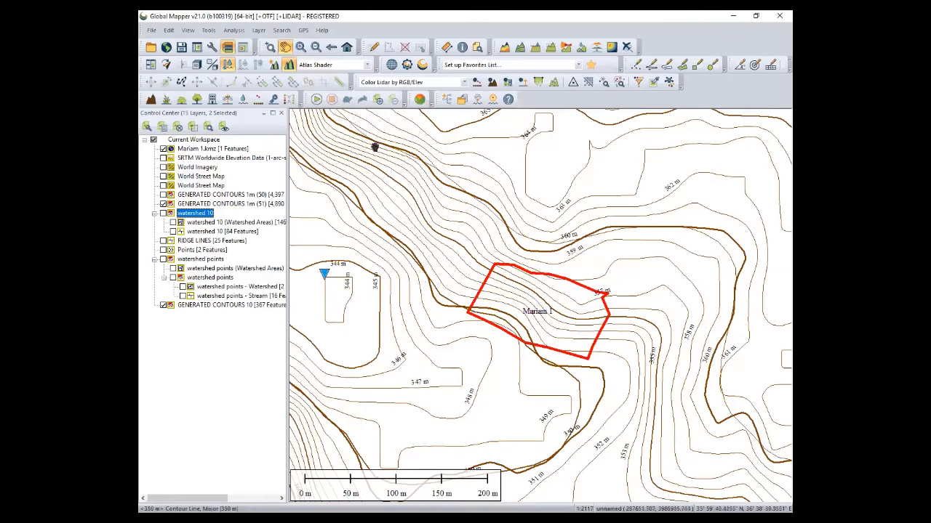
# Check the projection type and UTM zone in the workspace's projection configuration and leave it without changes
pyautogui.click(208, 32)
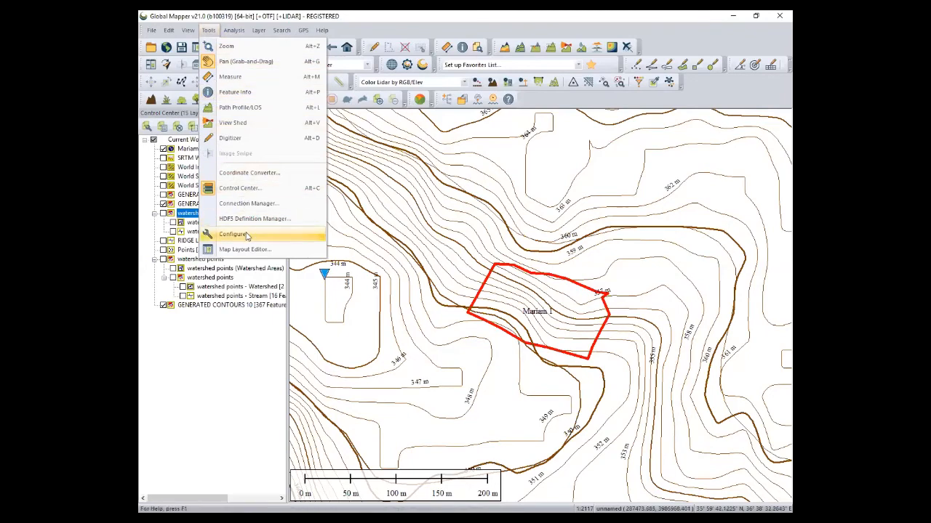
pyautogui.click(246, 235)
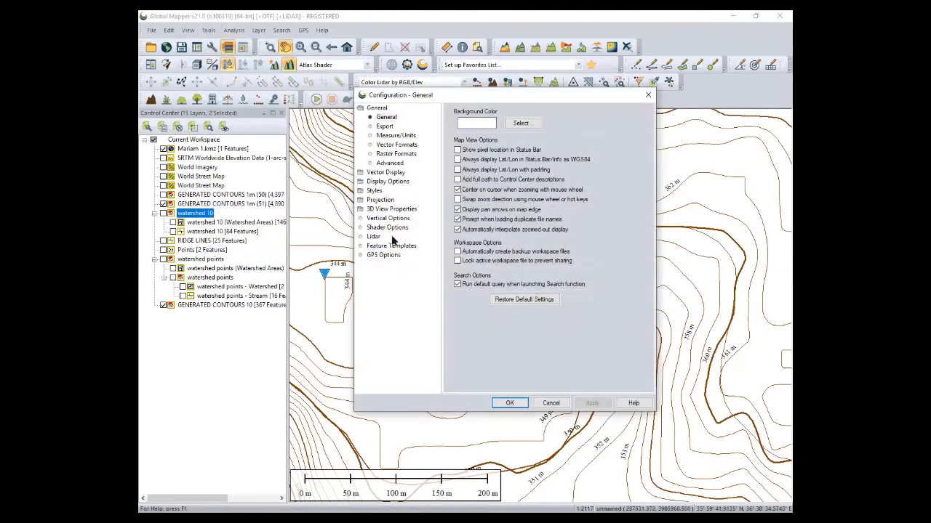
pyautogui.click(382, 202)
pyautogui.click(461, 123)
pyautogui.click(461, 123)
pyautogui.click(459, 170)
pyautogui.click(460, 172)
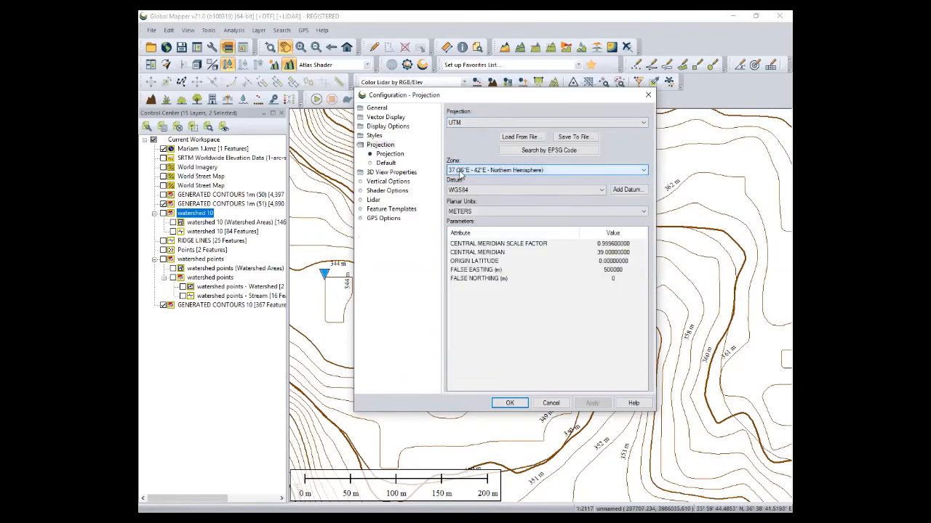
pyautogui.click(650, 98)
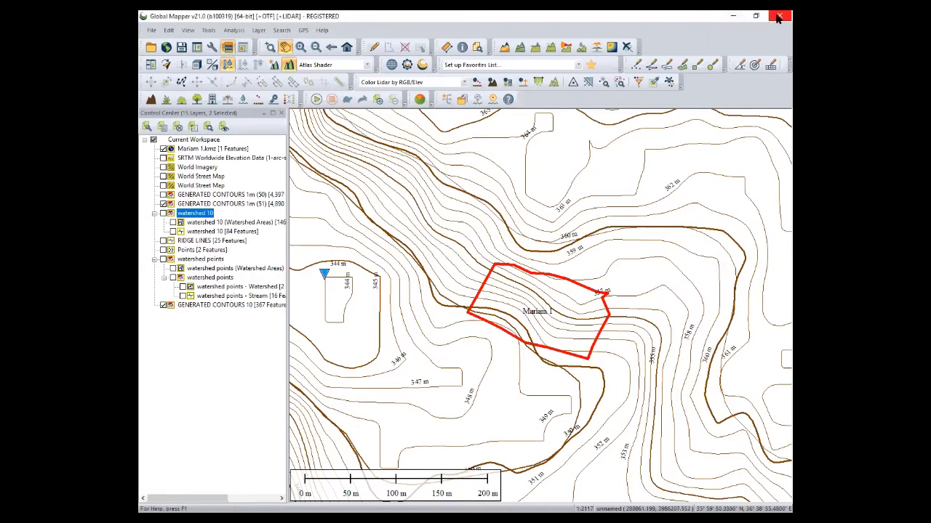
# Switch to Firefox, open the bookmarked UTM coordinates converter and search for idleb
pyautogui.moveTo(545, 282); pyautogui.dragTo(542, 246)
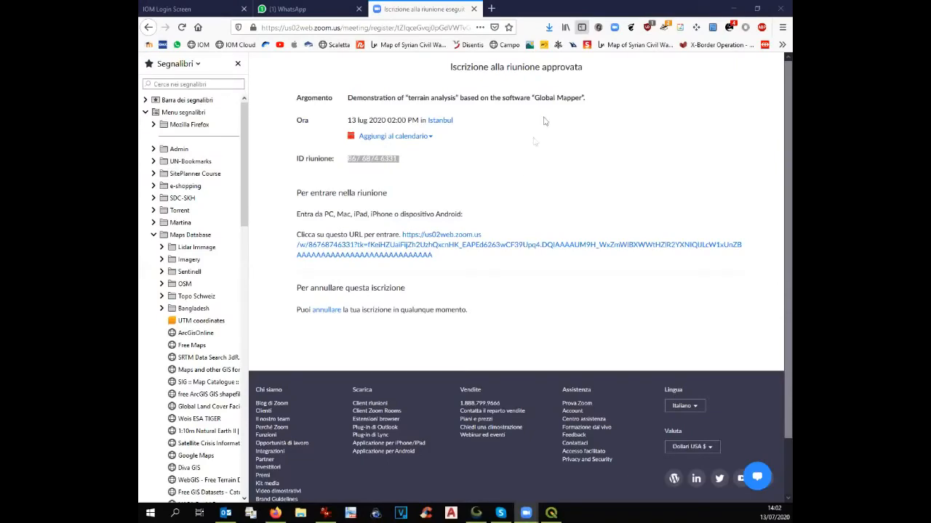
pyautogui.click(582, 28)
pyautogui.hotkey('ctrl', 'b')
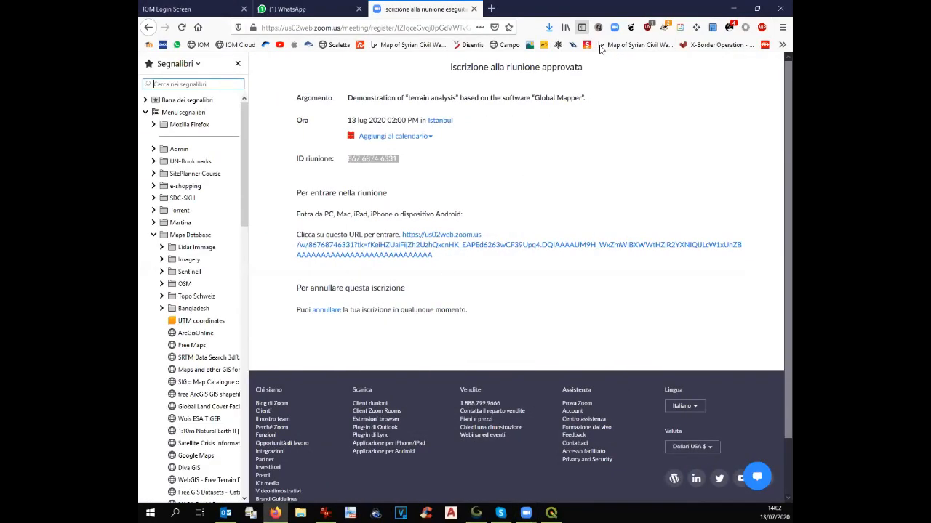
pyautogui.click(197, 321)
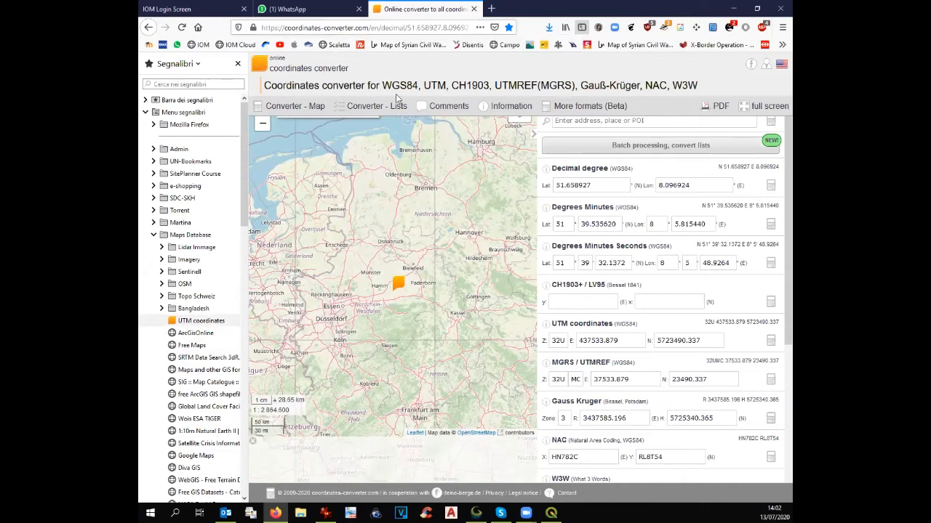
pyautogui.write('idleb')
pyautogui.press('Return')
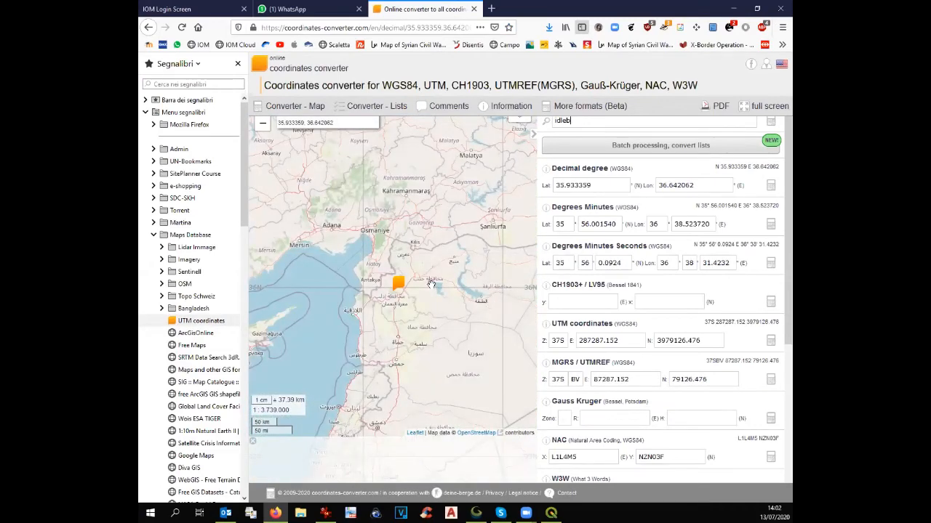
# Place the converter's marker at Idleb and at several points west and east of it to compare their UTM zones
pyautogui.click(399, 289)
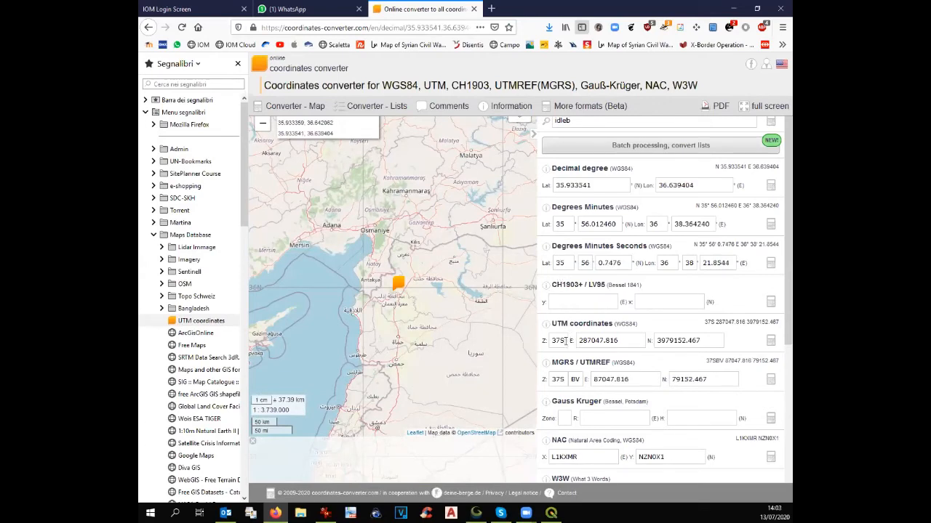
pyautogui.click(407, 267)
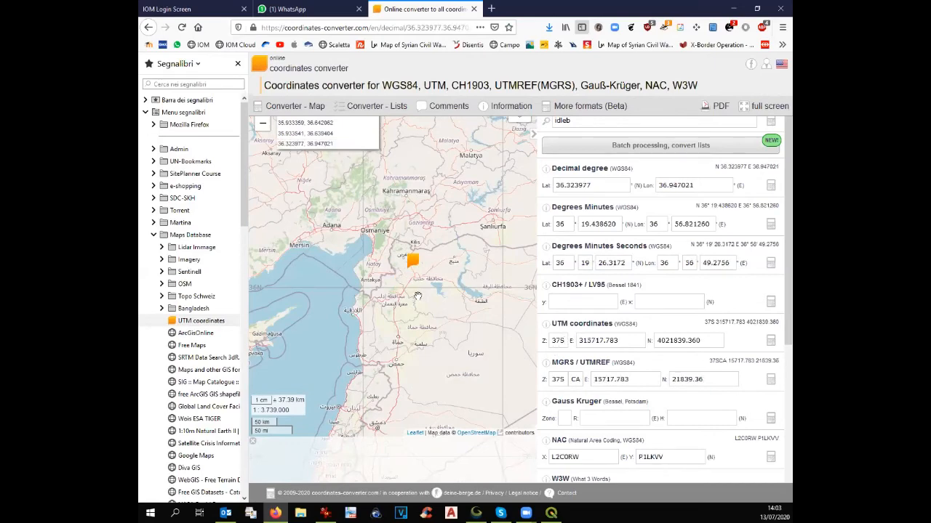
pyautogui.click(289, 198)
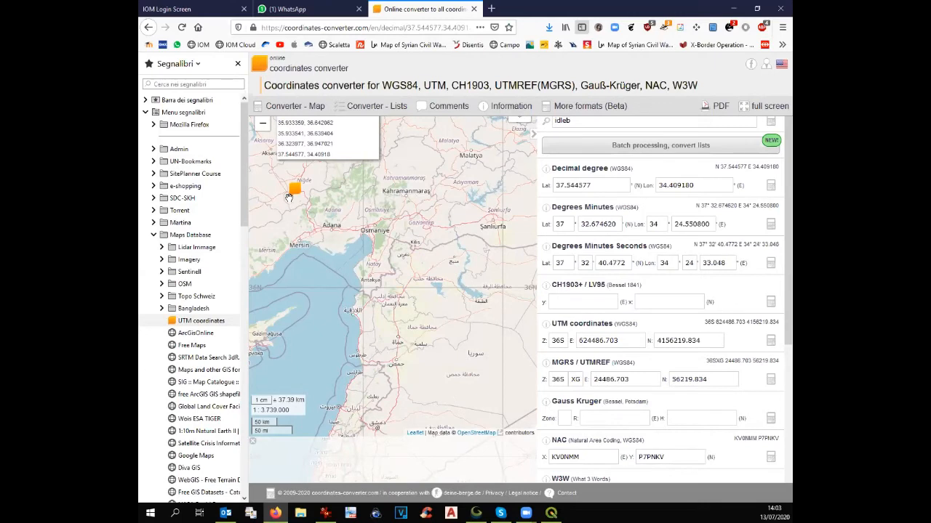
pyautogui.click(476, 246)
pyautogui.click(495, 293)
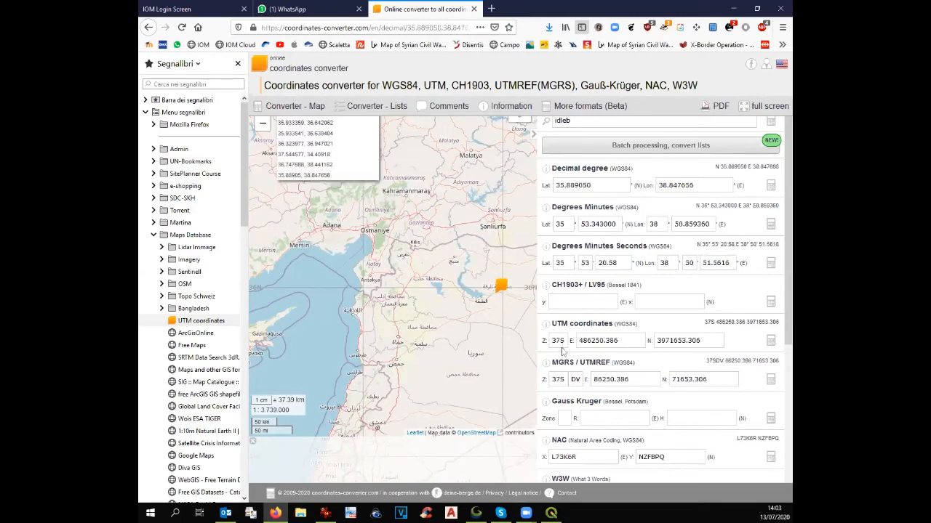
pyautogui.scroll(-1, 496, 228)
pyautogui.moveTo(515, 221); pyautogui.dragTo(415, 248)
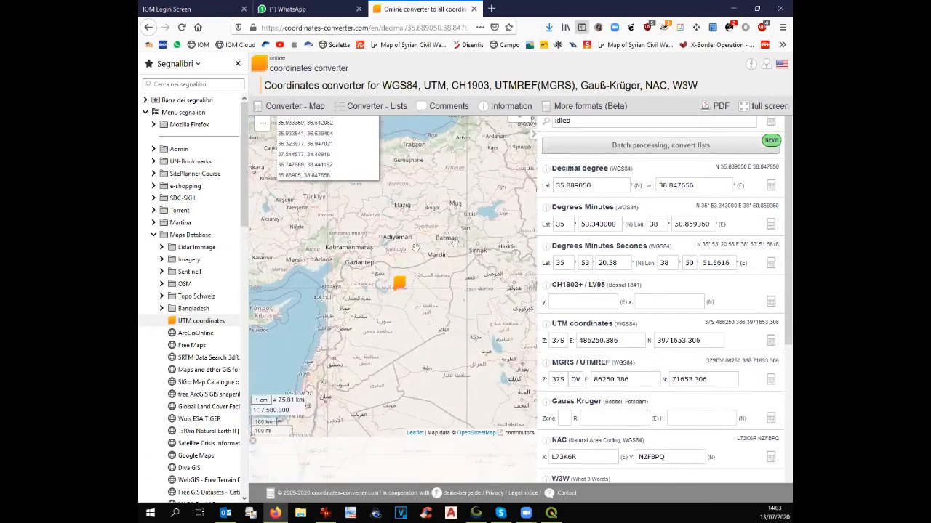
pyautogui.click(473, 263)
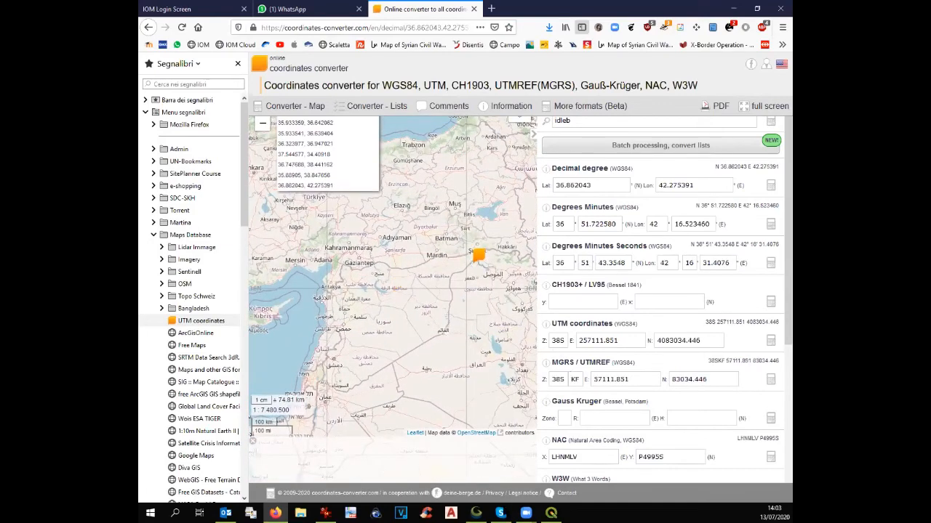
# Switch back to Global Mapper and review the projection, zone and datum in the configuration, accepting the existing settings
pyautogui.moveTo(475, 512)
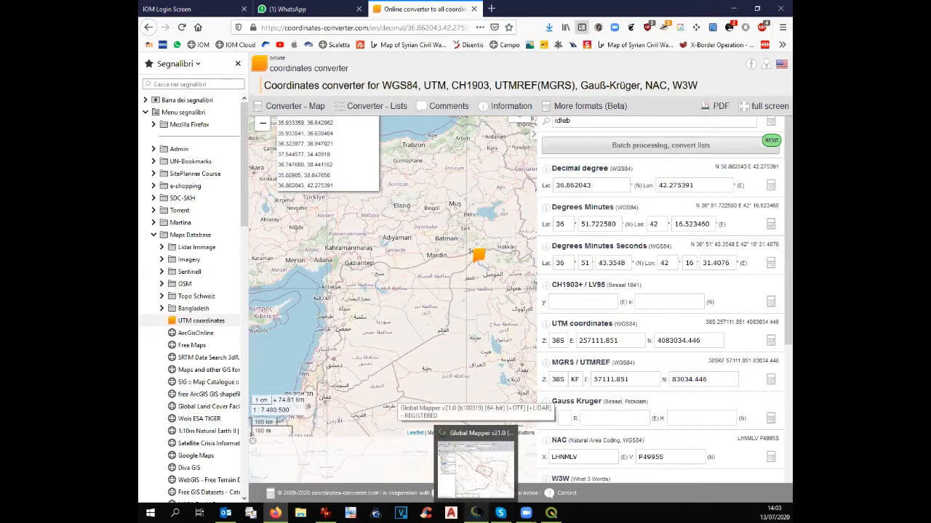
pyautogui.click(475, 513)
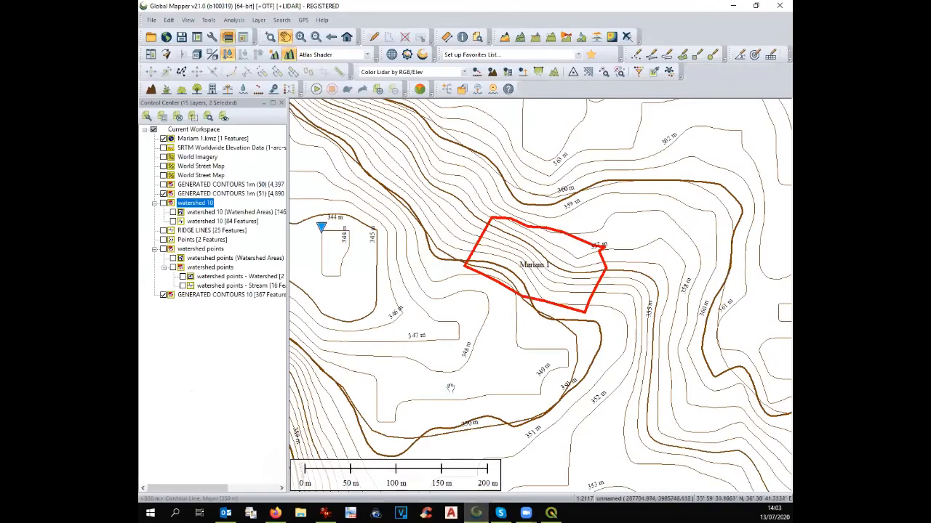
pyautogui.click(208, 20)
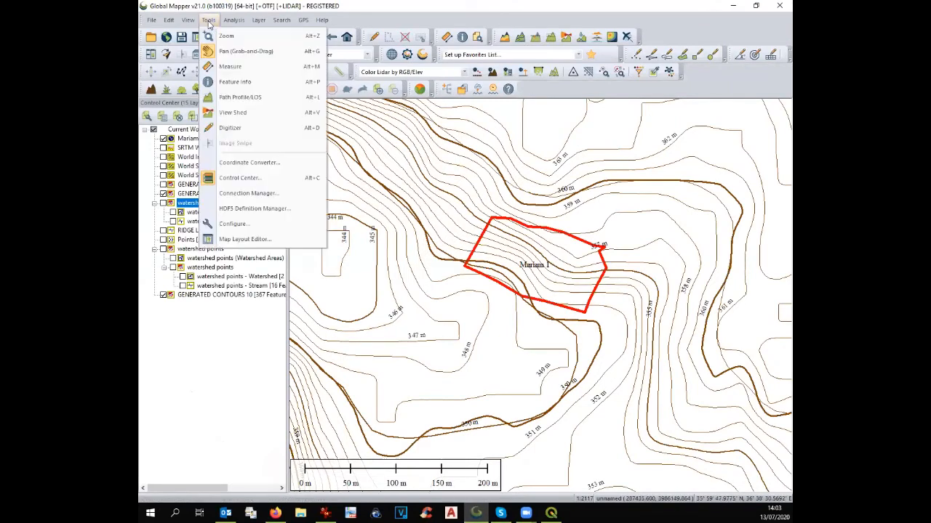
pyautogui.click(236, 226)
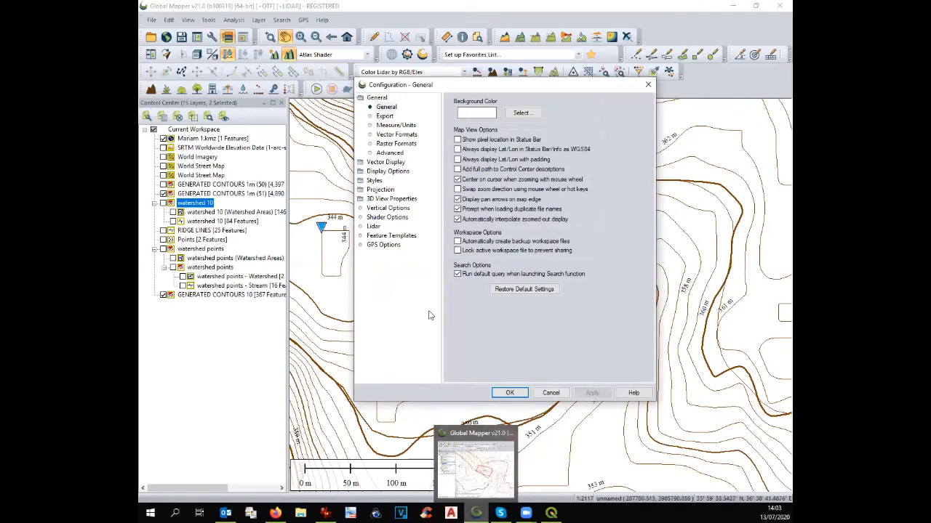
pyautogui.click(380, 189)
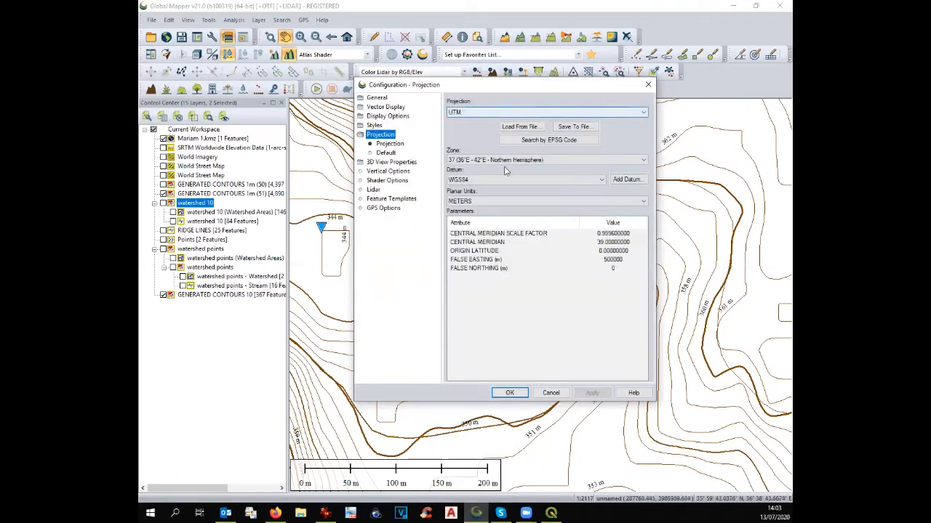
pyautogui.click(512, 393)
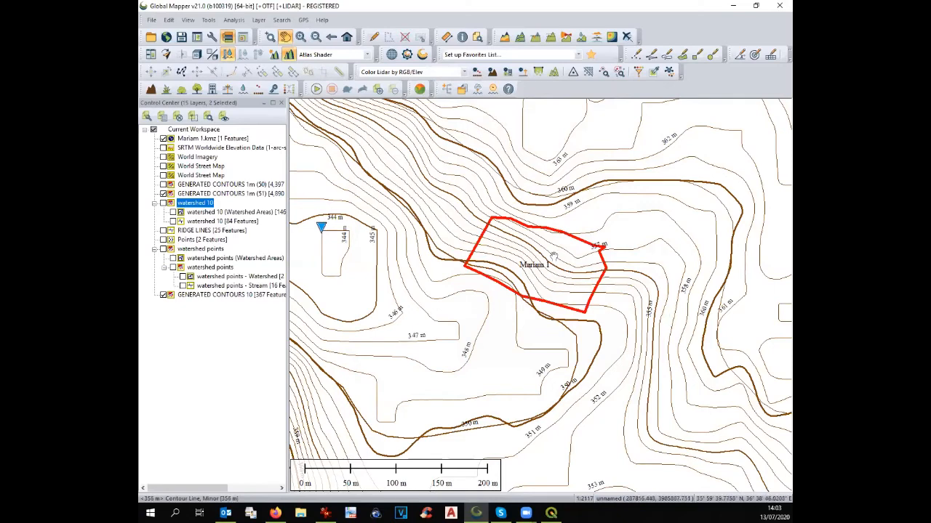
# Examine the contours across the Mariam 1 parcel up close and return to the coordinates converter in Firefox
pyautogui.scroll(1, 553, 256)
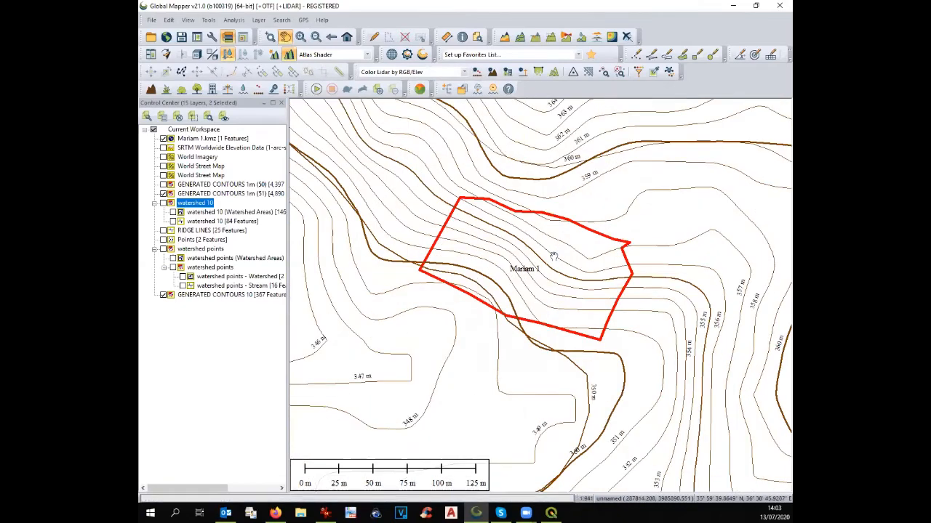
pyautogui.scroll(1, 553, 256)
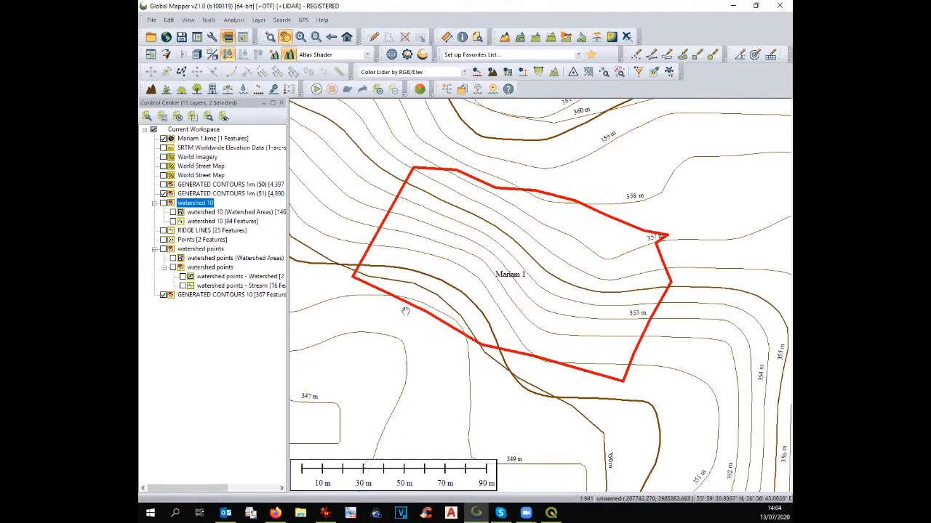
pyautogui.moveTo(275, 513)
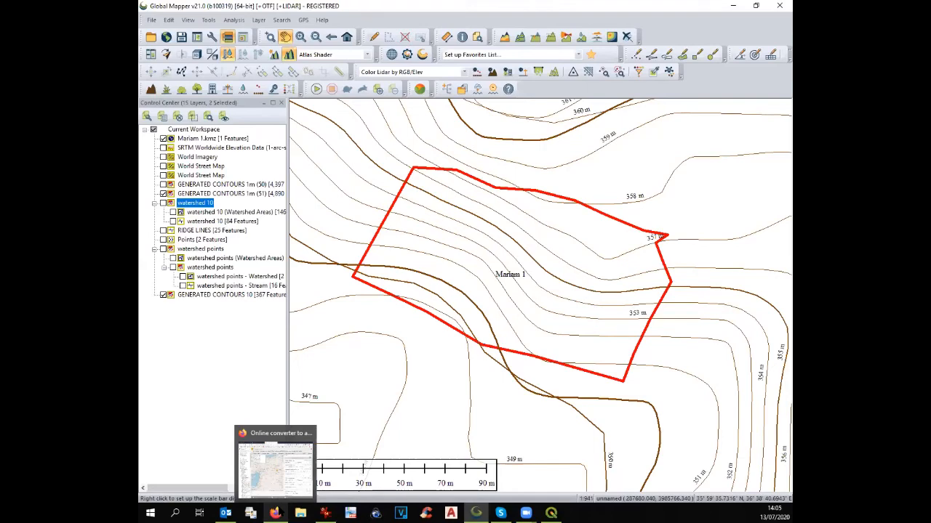
pyautogui.click(275, 465)
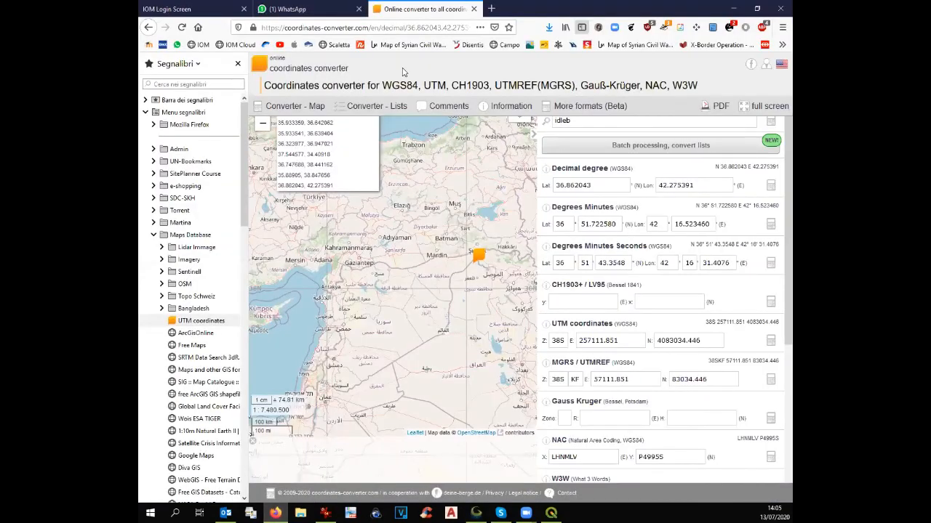
# Leave the coordinates converter, hide the bookmarks sidebar and show the videos of the presenter's YouTube channel
pyautogui.click(399, 30)
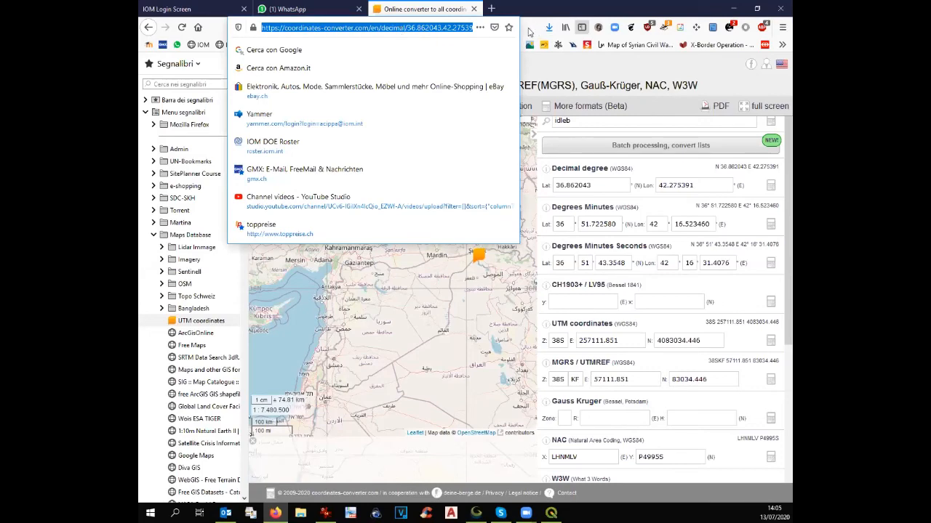
pyautogui.click(198, 27)
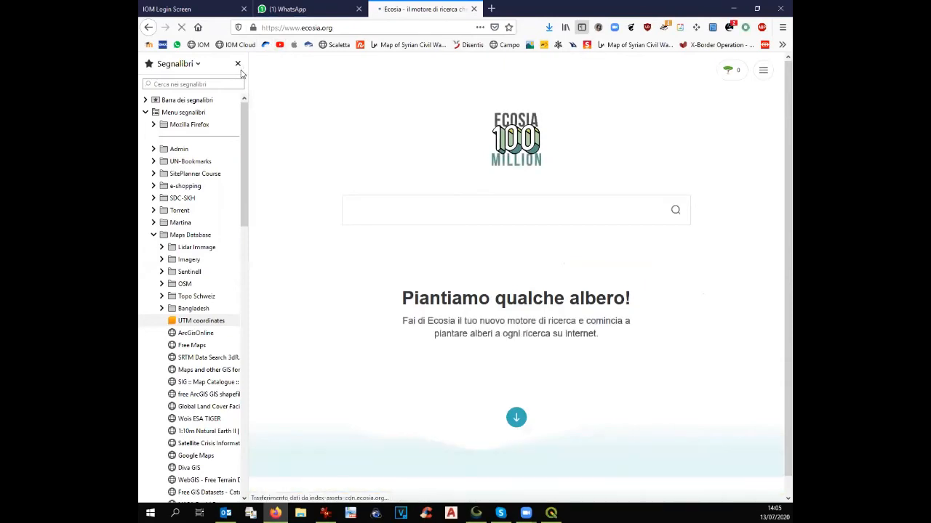
pyautogui.click(237, 64)
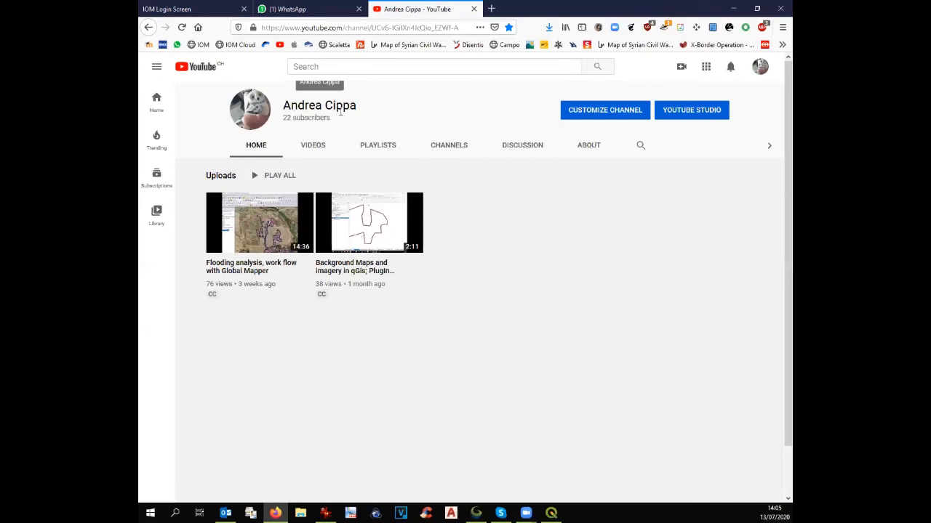
pyautogui.click(317, 144)
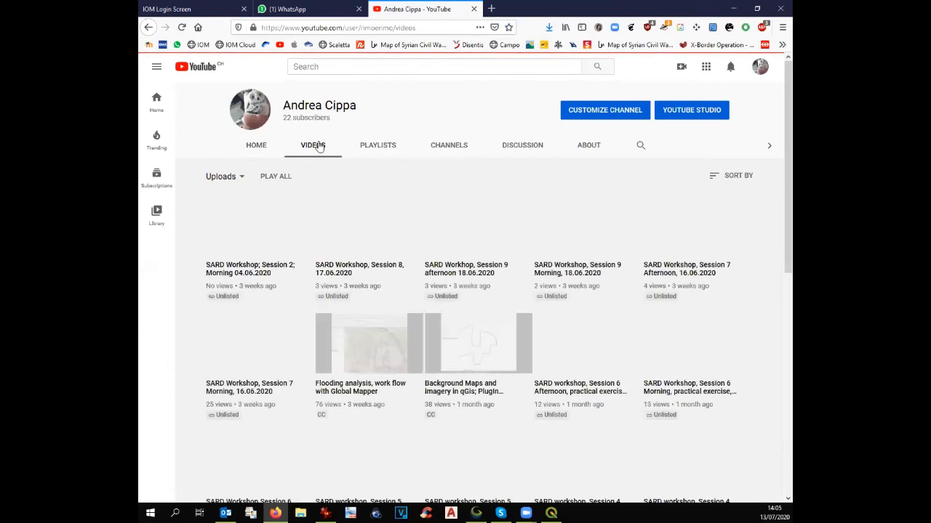
# Look through the channel's uploaded videos for the Global Mapper, QGIS and SARD Workshop recordings
pyautogui.scroll(-4, 316, 221)
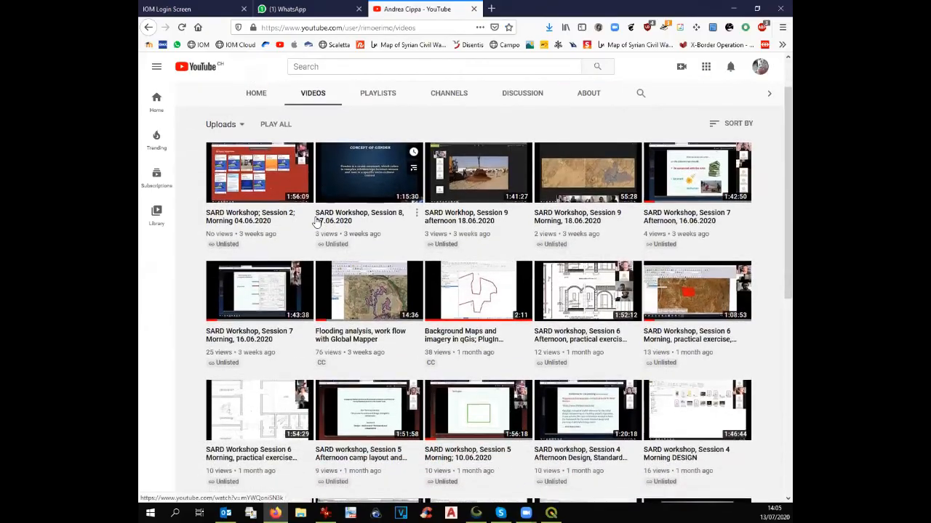
pyautogui.scroll(-5, 316, 222)
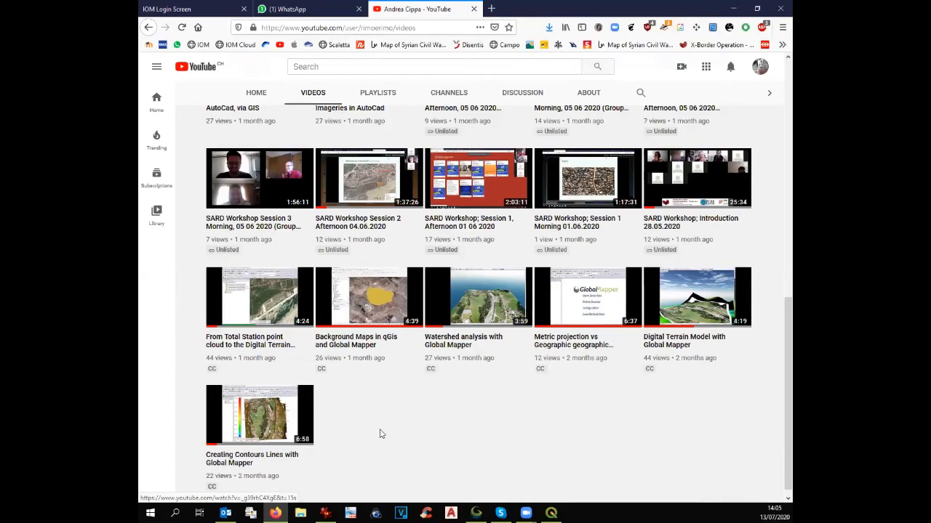
pyautogui.scroll(3, 380, 434)
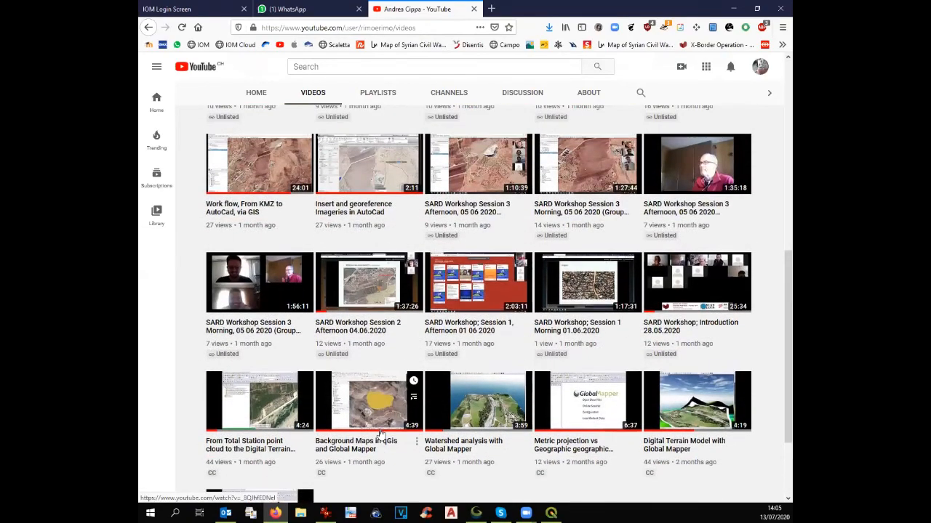
pyautogui.scroll(6, 380, 434)
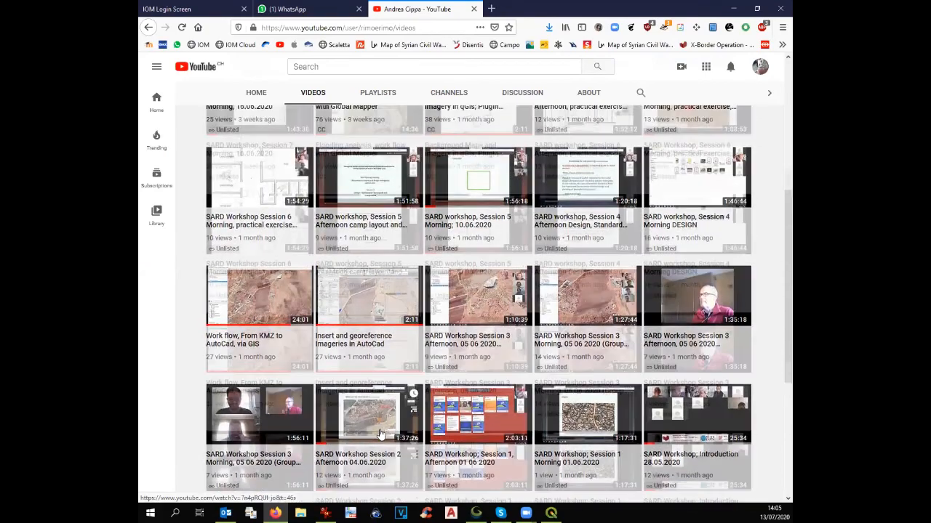
pyautogui.scroll(3, 380, 434)
pyautogui.scroll(3, 380, 434)
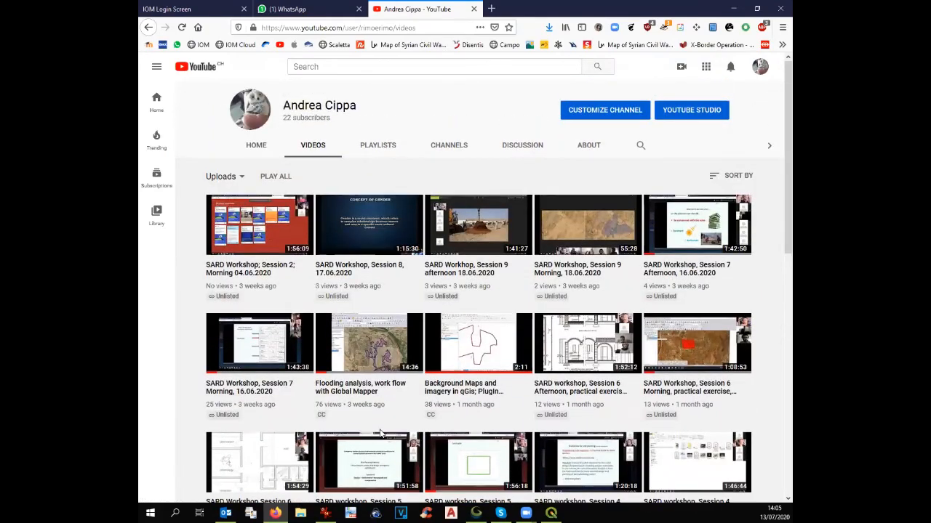
pyautogui.scroll(-1, 380, 434)
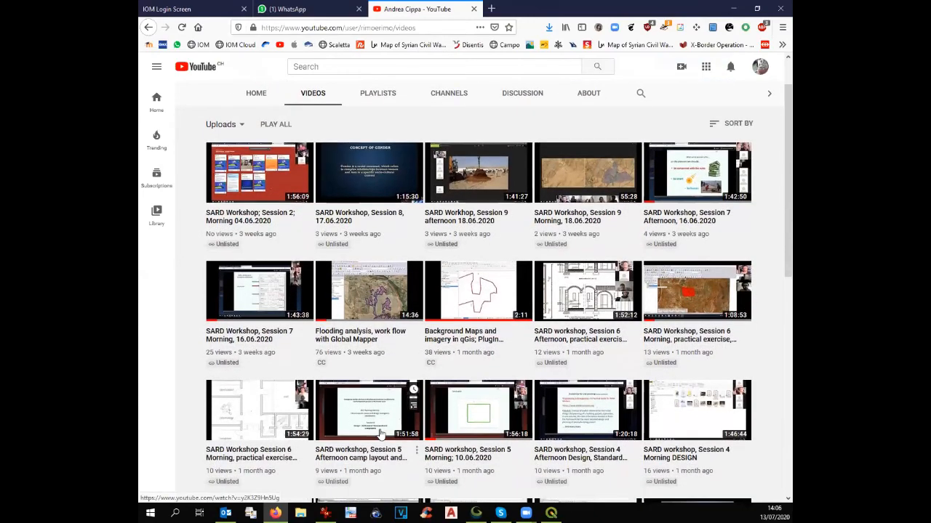
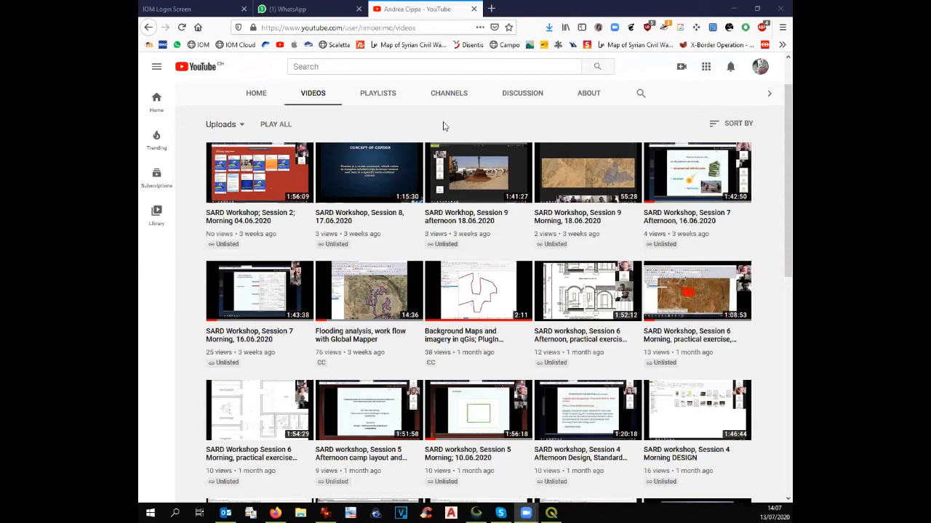
# Switch to QGIS and add Mariam 1.kmz from the 200713 folder as a vector layer
pyautogui.doubleClick(306, 348)
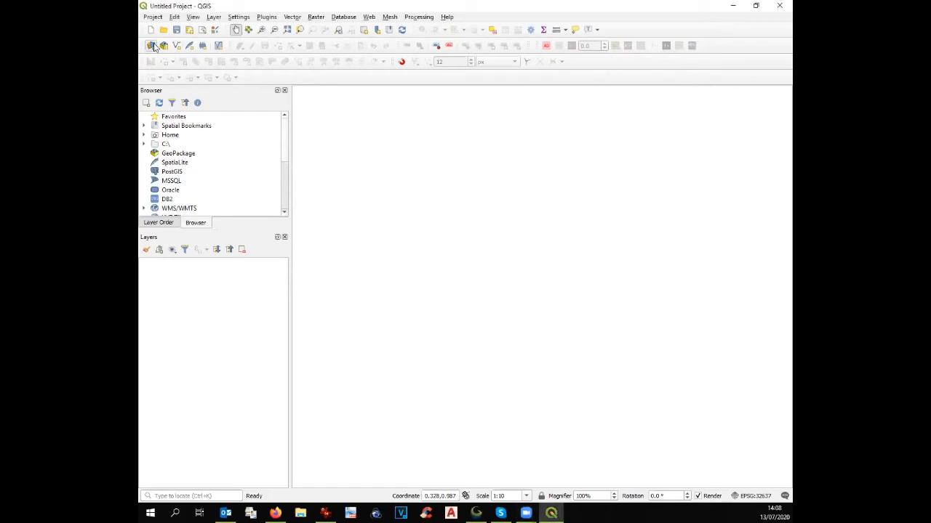
pyautogui.click(153, 46)
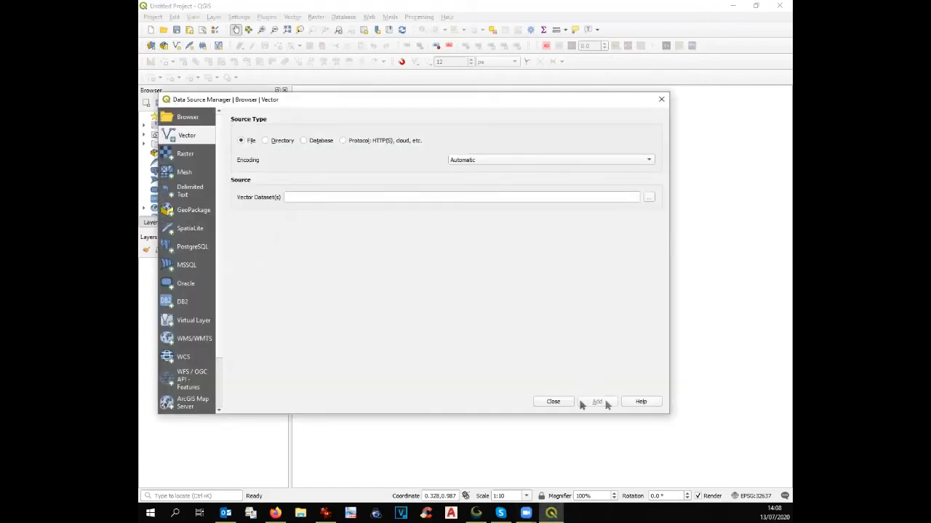
pyautogui.click(649, 198)
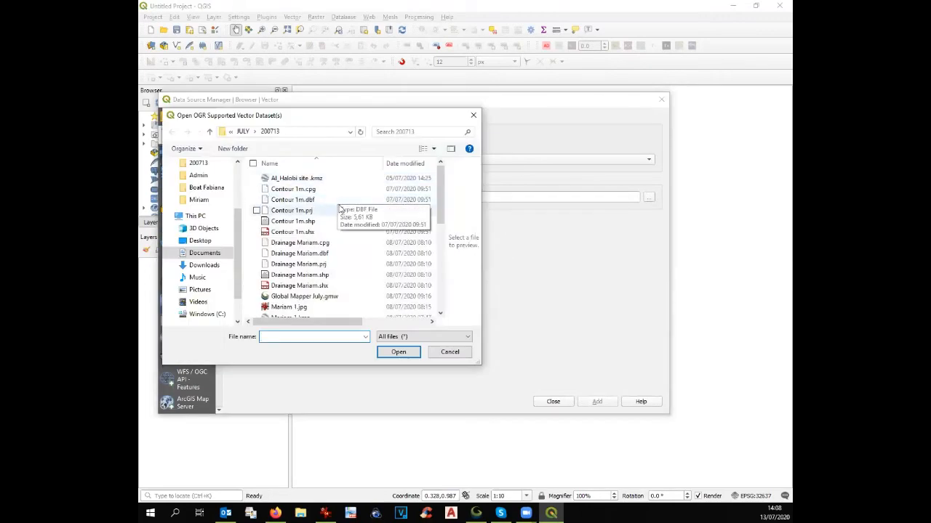
pyautogui.click(294, 290)
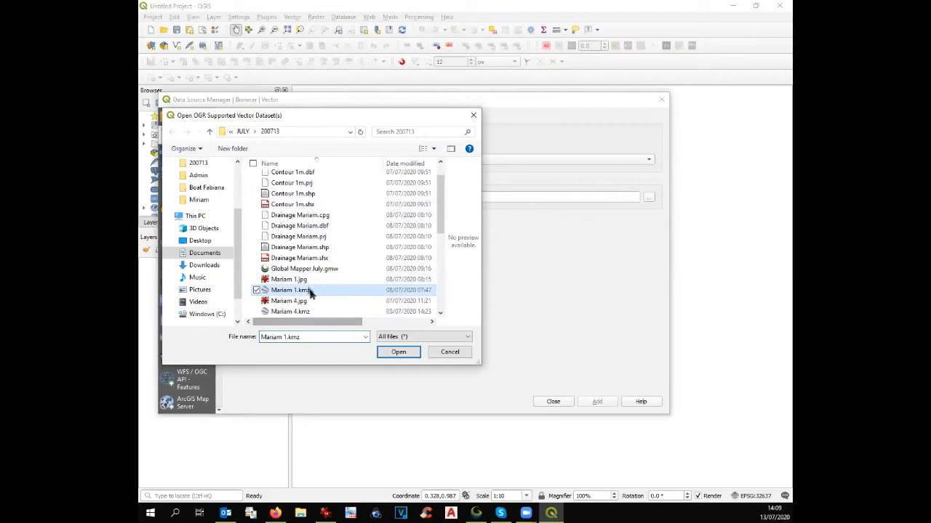
pyautogui.click(396, 353)
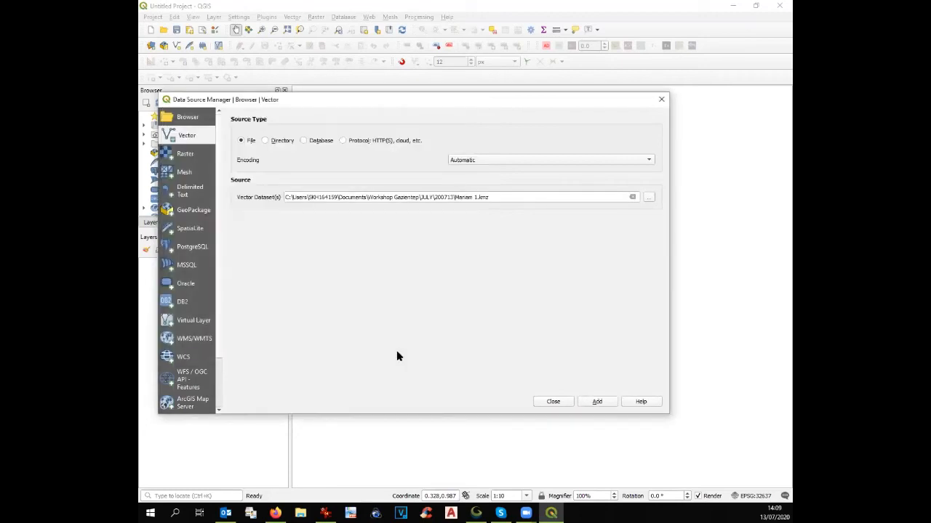
pyautogui.press('Return')
pyautogui.click(552, 401)
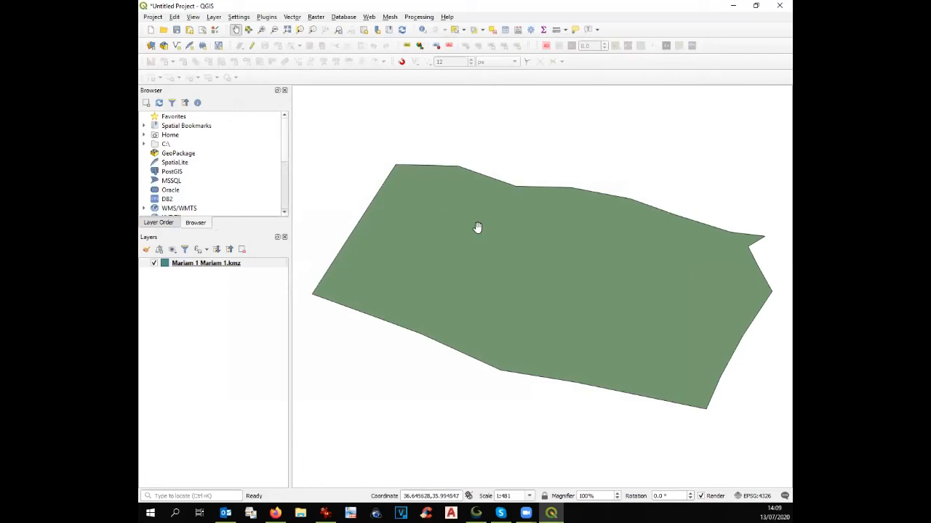
# Add the Bing Map basemap from QuickMapServices around the Mariam 1 parcel
pyautogui.scroll(-3, 476, 228)
pyautogui.moveTo(478, 228); pyautogui.dragTo(495, 254)
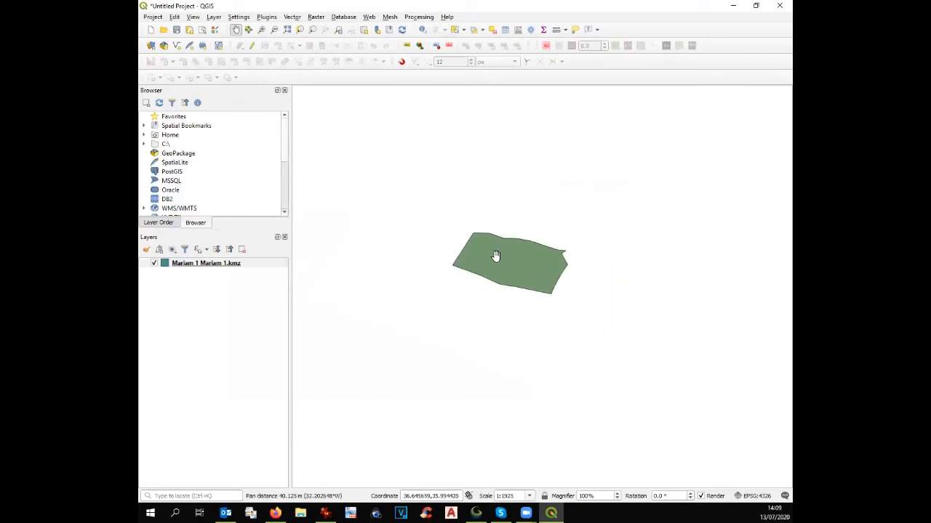
pyautogui.click(371, 20)
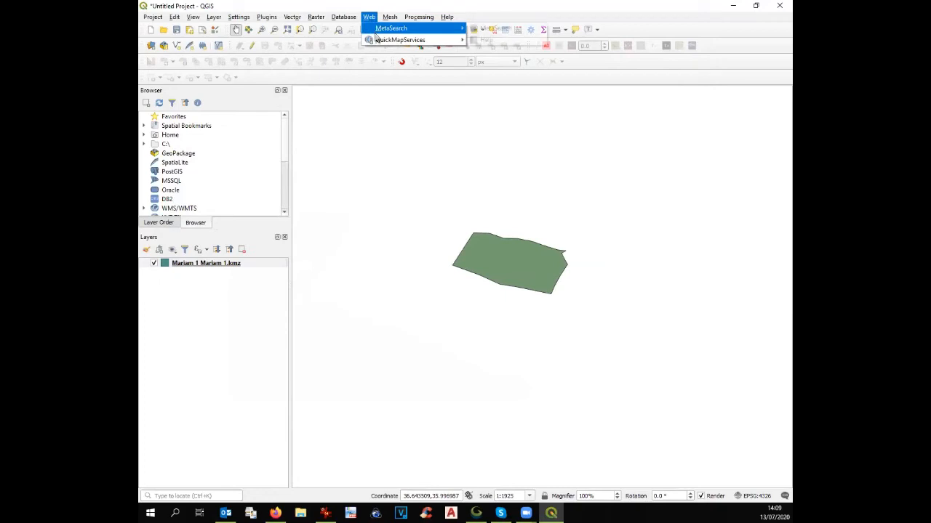
pyautogui.moveTo(421, 40)
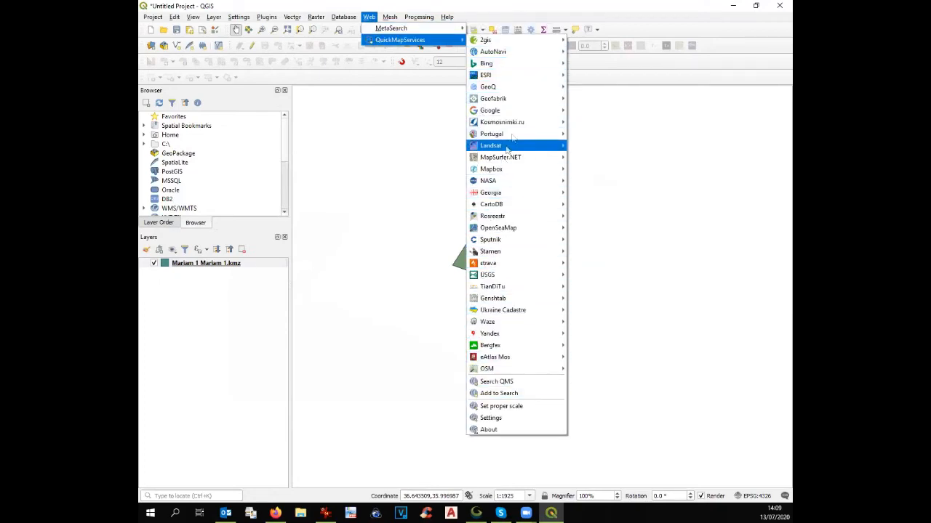
pyautogui.moveTo(524, 67)
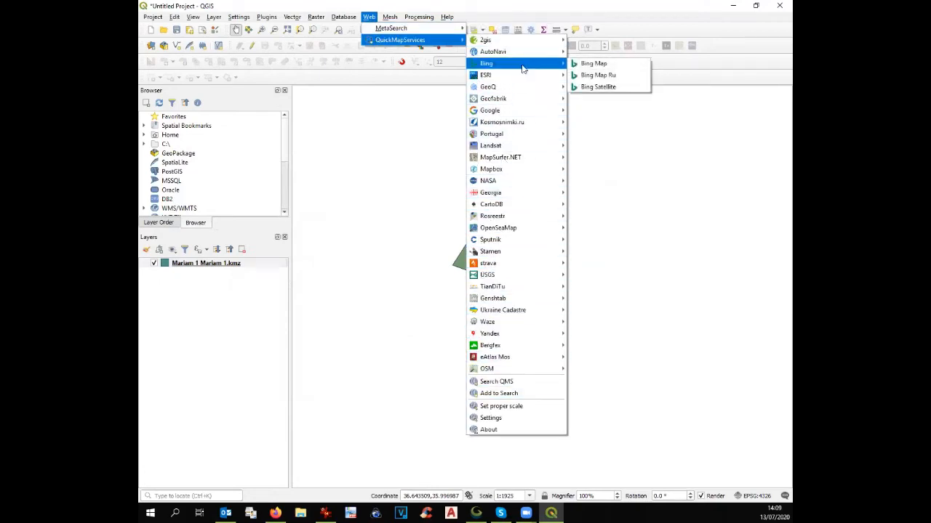
pyautogui.click(593, 64)
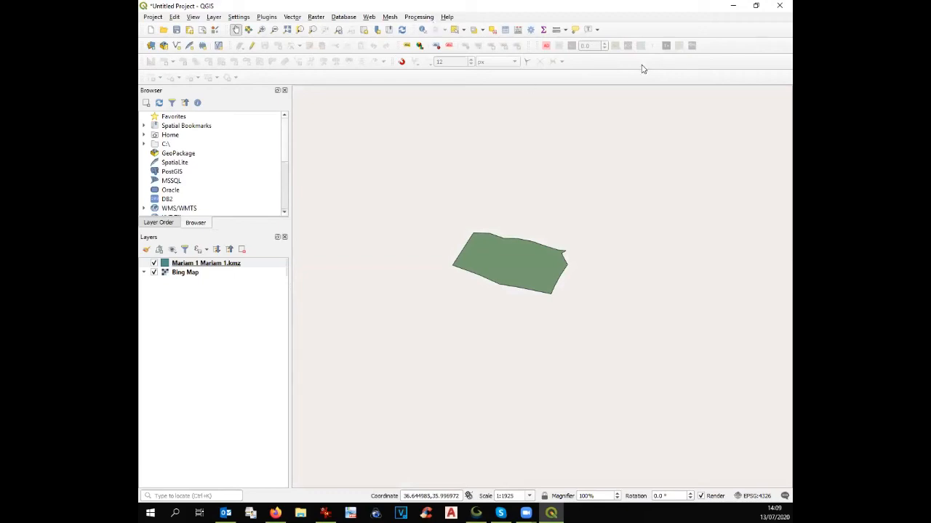
# Restore the QGIS window from full screen, reposition it and enlarge it to cover most of the screen
pyautogui.click(755, 5)
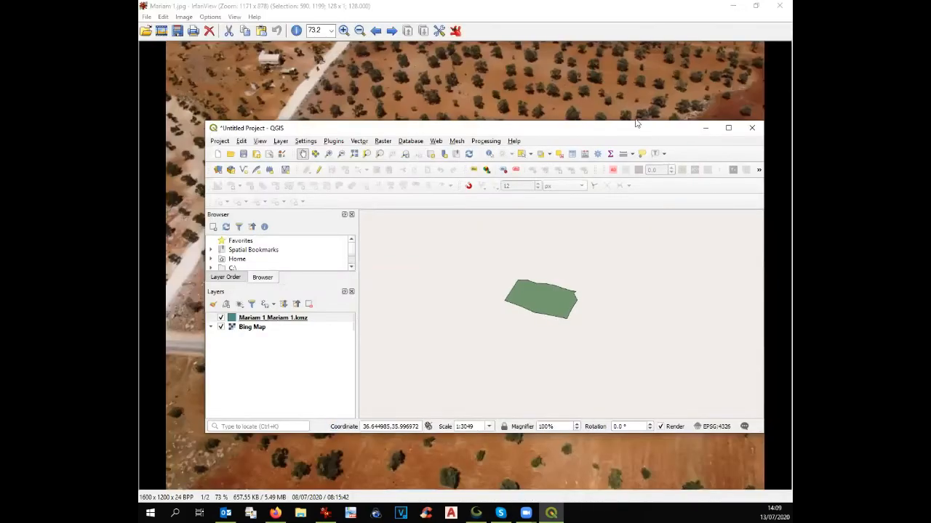
pyautogui.moveTo(640, 130); pyautogui.dragTo(590, 56)
pyautogui.moveTo(707, 356); pyautogui.dragTo(774, 474)
# Add the Google Hybrid basemap from QuickMapServices and hide the Bing Map layer
pyautogui.click(403, 66)
pyautogui.moveTo(387, 67)
pyautogui.moveTo(437, 90)
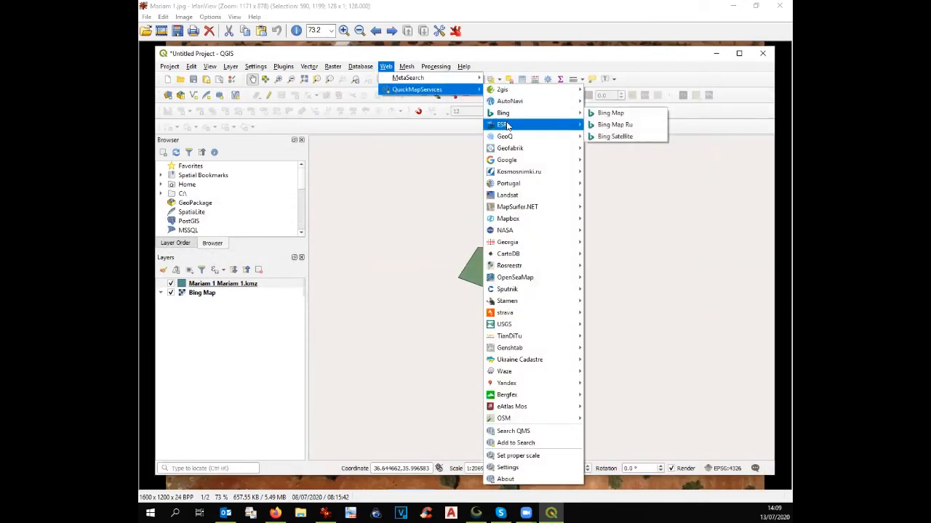
pyautogui.moveTo(507, 127)
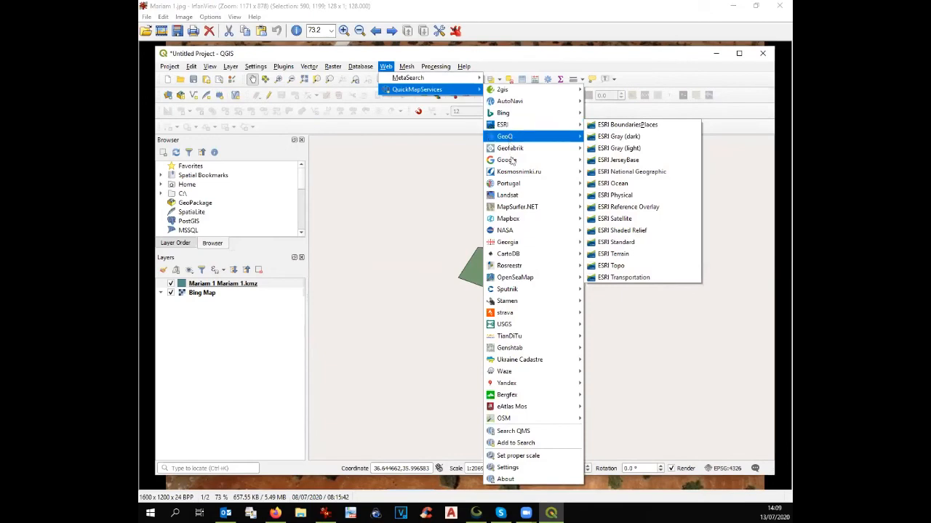
pyautogui.moveTo(525, 162)
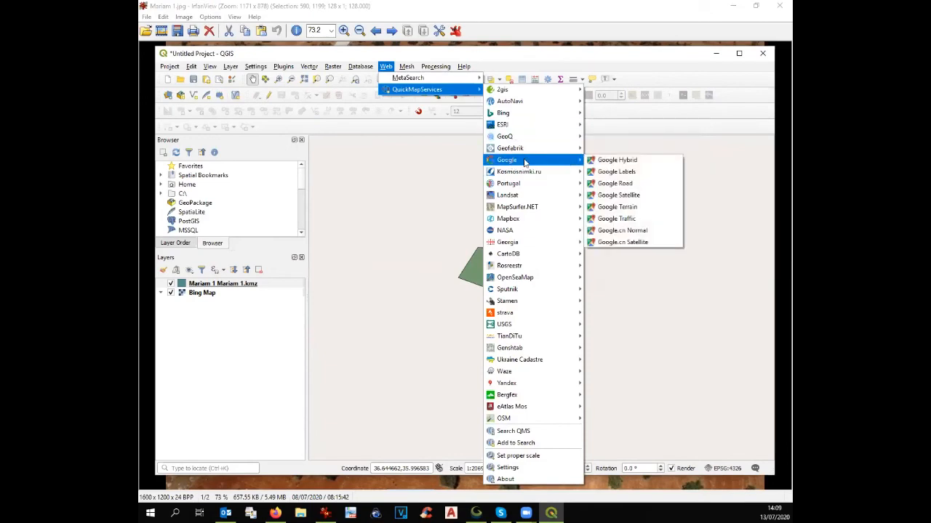
pyautogui.click(613, 160)
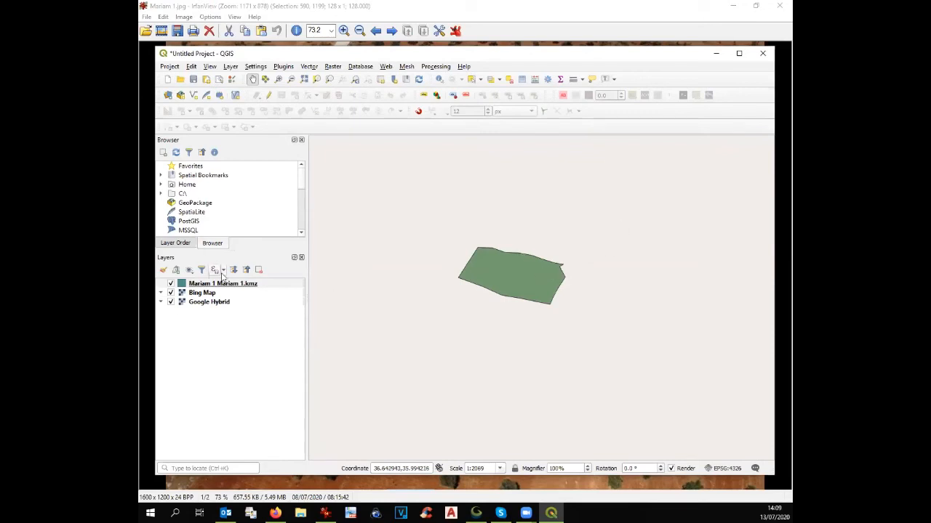
pyautogui.click(171, 293)
pyautogui.scroll(1, 517, 273)
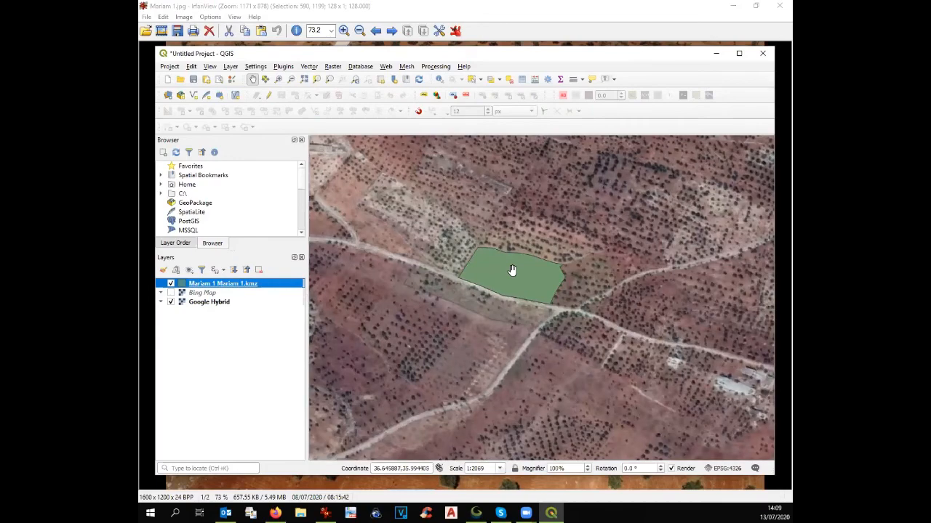
# Set the Mariam 1 layer's simple fill to the No Brush fill style
pyautogui.doubleClick(194, 284)
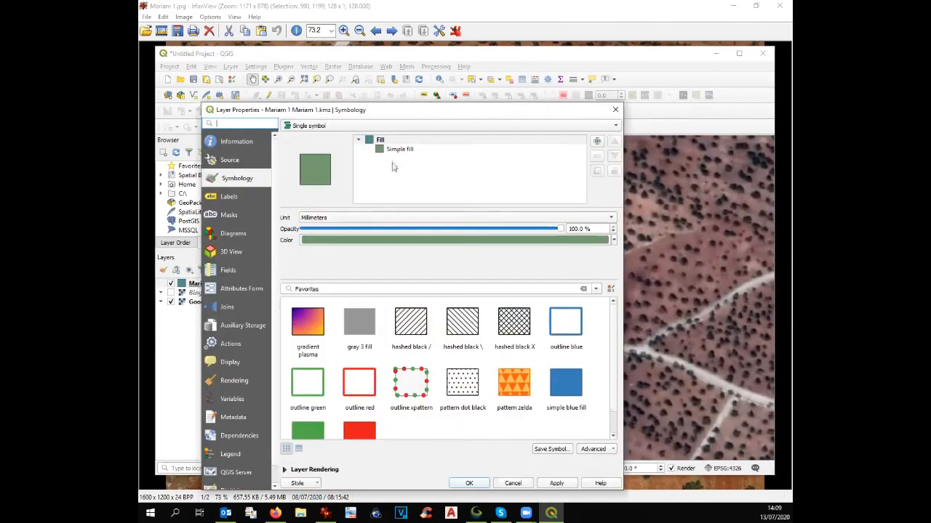
pyautogui.click(396, 149)
pyautogui.click(414, 257)
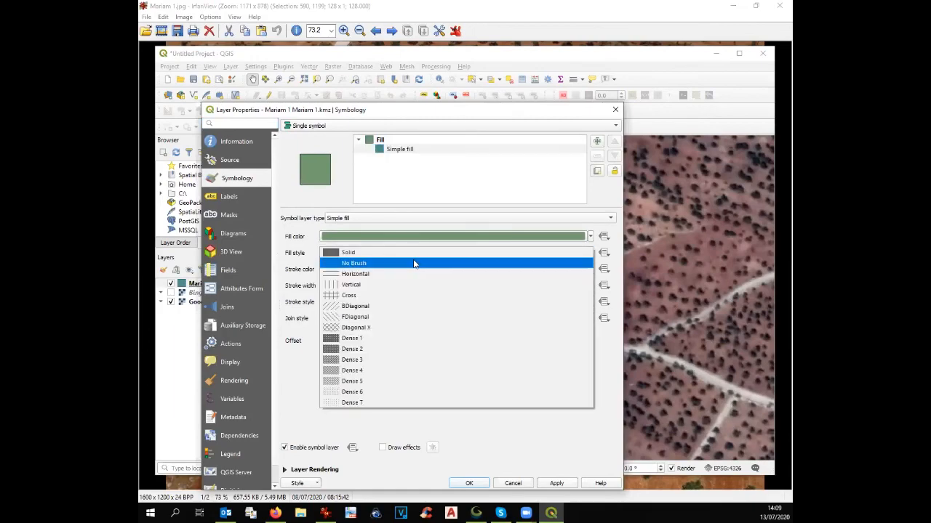
pyautogui.click(413, 264)
pyautogui.click(471, 484)
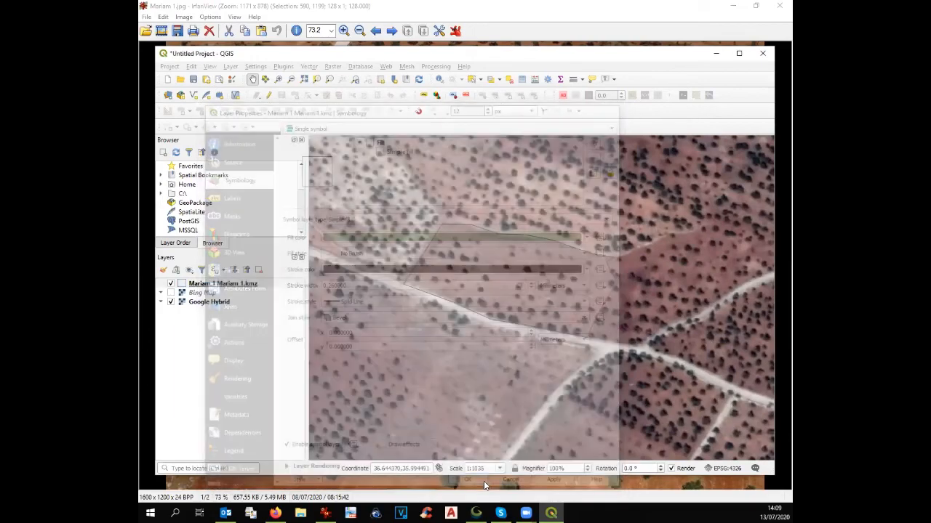
# Set the Mariam 1 layer's simple fill outline to the Dash Line stroke style with a stroke width of 1 mm
pyautogui.doubleClick(216, 285)
pyautogui.click(391, 151)
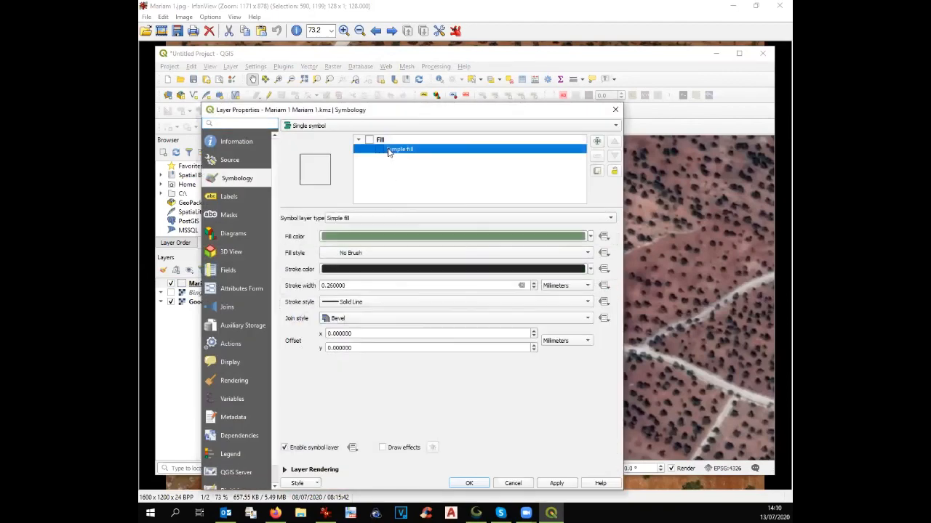
pyautogui.click(382, 302)
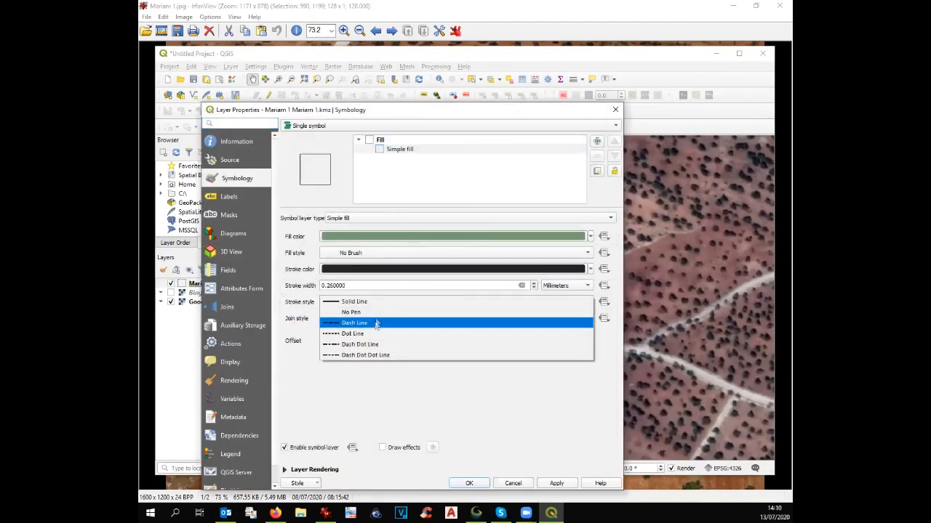
pyautogui.click(377, 323)
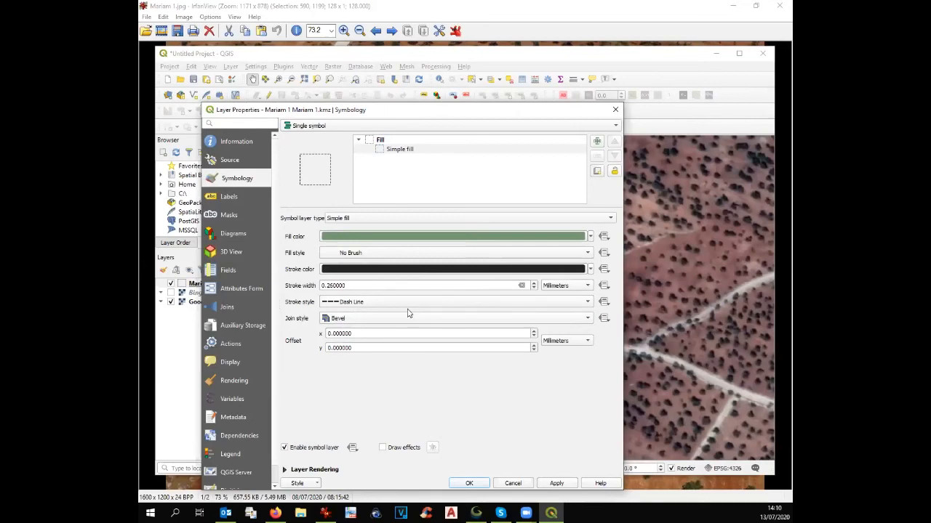
pyautogui.doubleClick(398, 288)
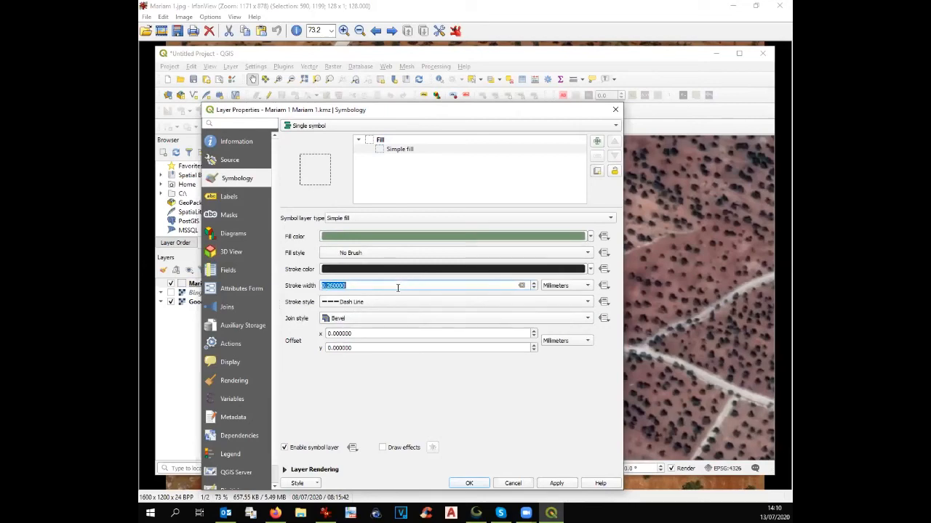
pyautogui.write('1')
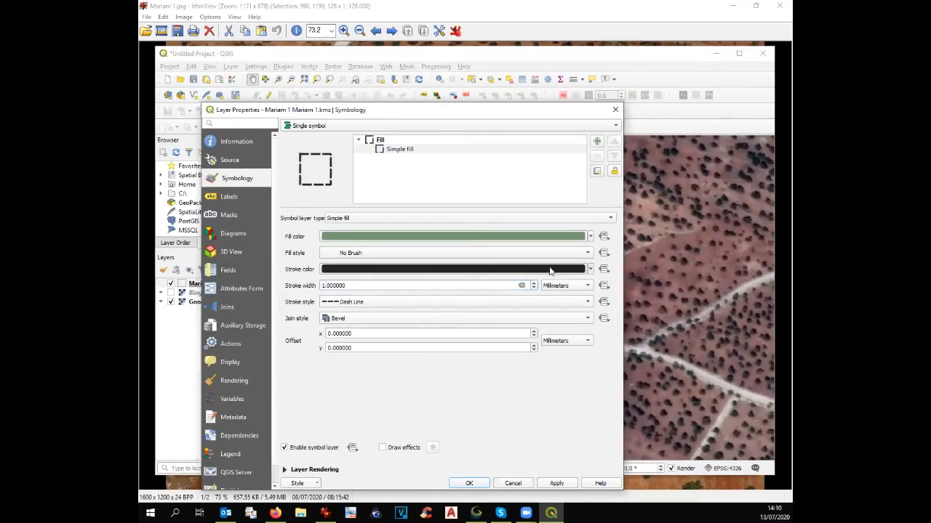
# Set the Mariam 1 outline's stroke color to red and apply the symbology
pyautogui.click(550, 271)
pyautogui.click(594, 298)
pyautogui.click(531, 429)
pyautogui.click(468, 483)
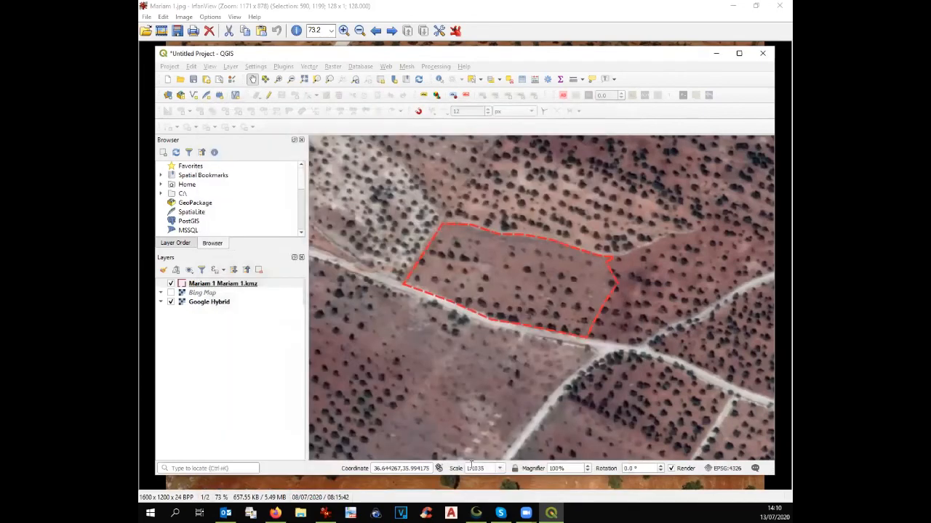
# Add the OSM Standard basemap from QuickMapServices and hide the Google Hybrid layer to show the parcel's wider surroundings
pyautogui.click(206, 303)
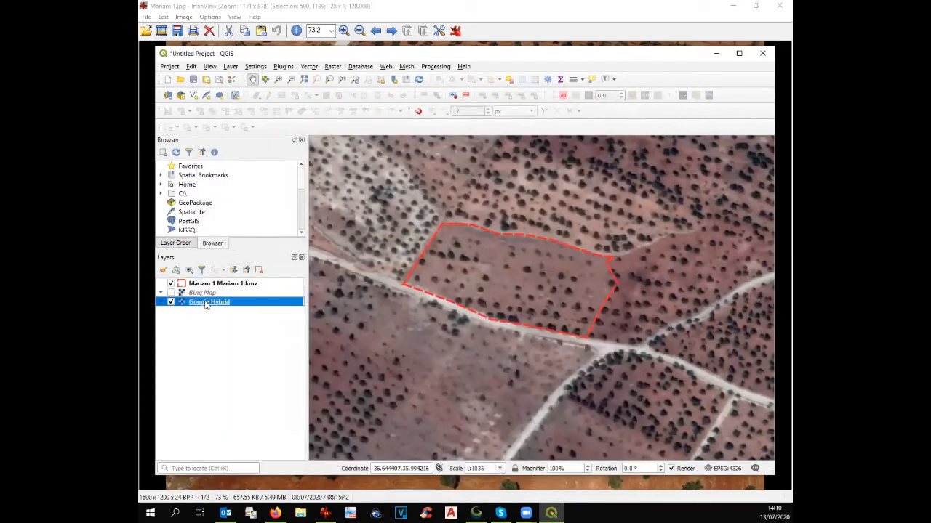
pyautogui.click(383, 68)
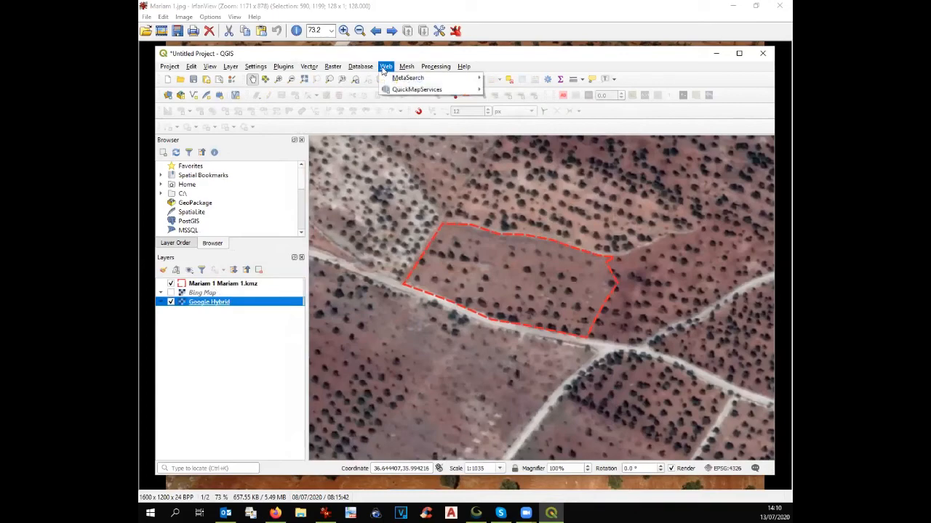
pyautogui.moveTo(425, 90)
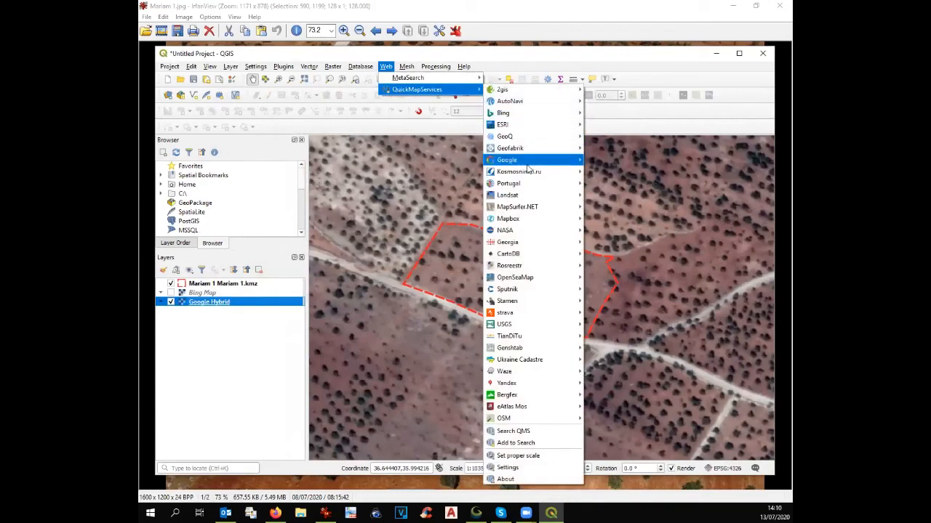
pyautogui.moveTo(533, 232)
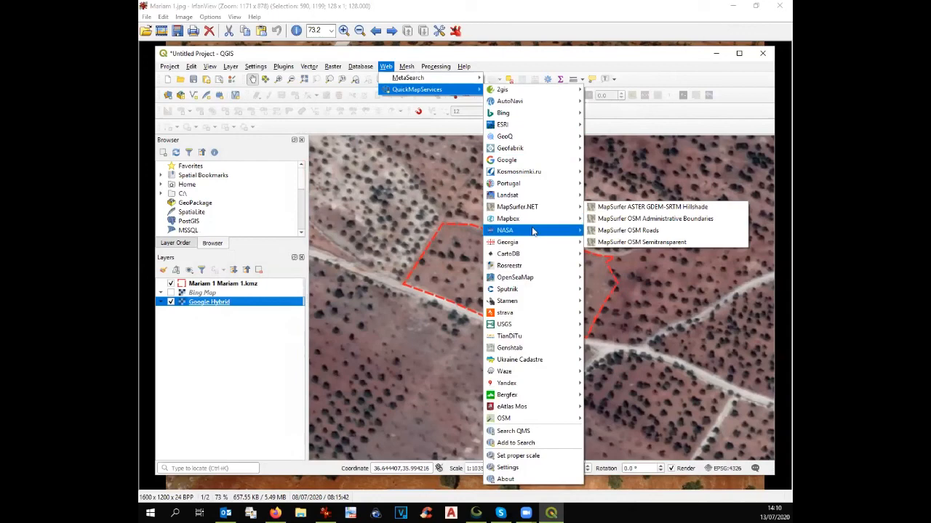
pyautogui.moveTo(528, 282)
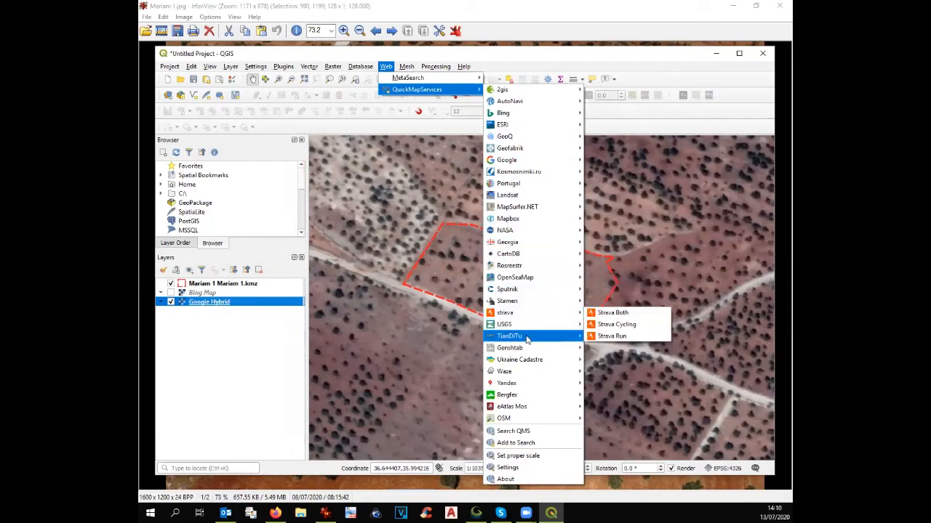
pyautogui.moveTo(532, 388)
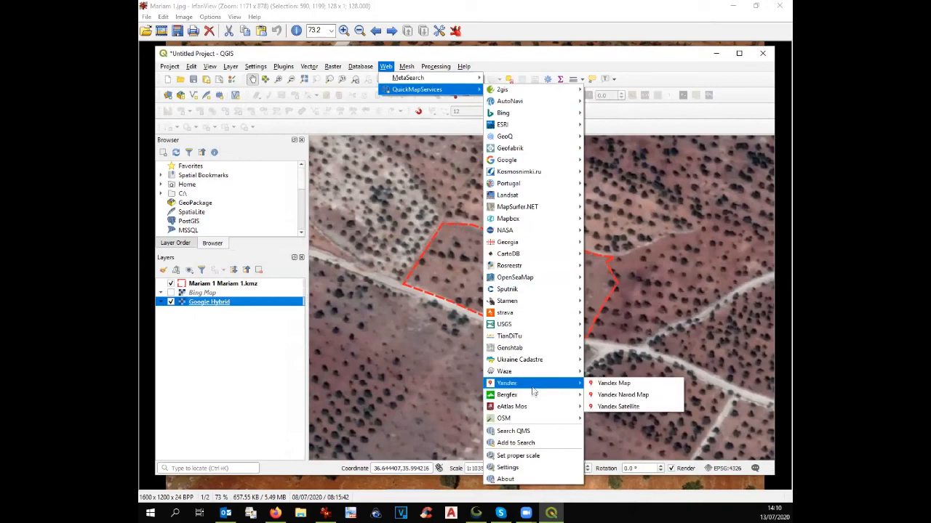
pyautogui.moveTo(535, 421)
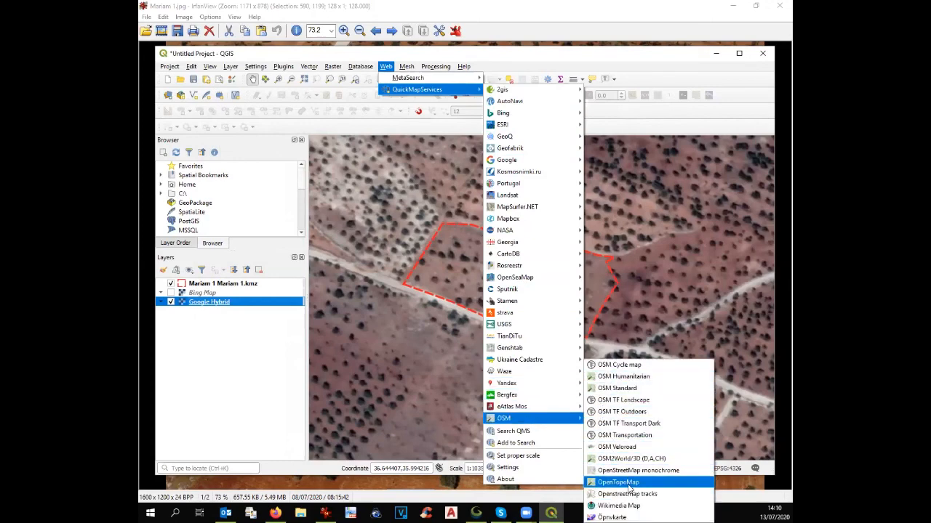
pyautogui.click(625, 388)
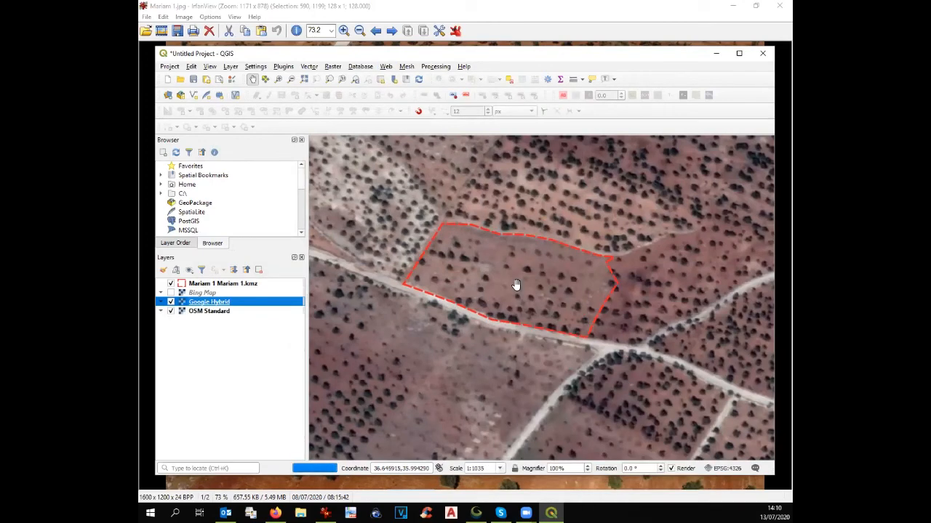
pyautogui.click(171, 302)
pyautogui.scroll(-5, 498, 314)
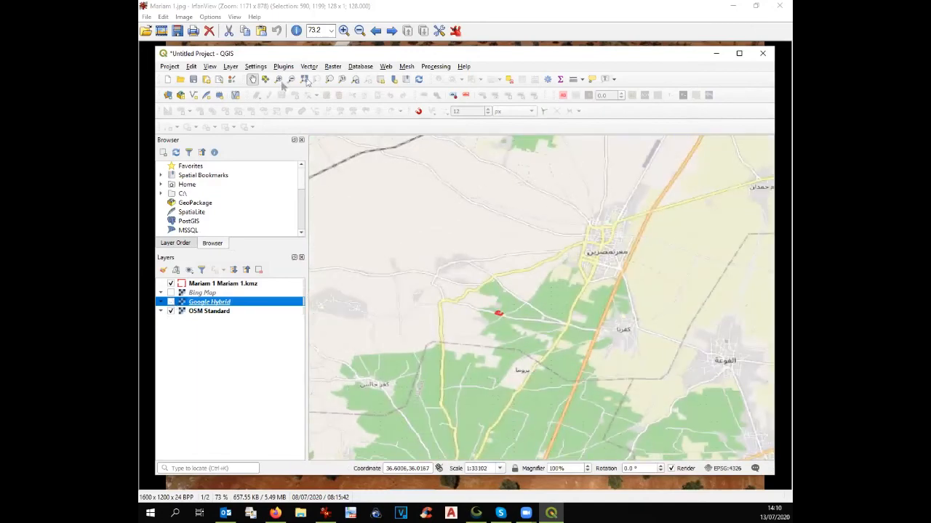
# Add the Yandex Map basemap from QuickMapServices and hide the OSM Standard layer to show the region around the parcel
pyautogui.click(386, 67)
pyautogui.moveTo(400, 89)
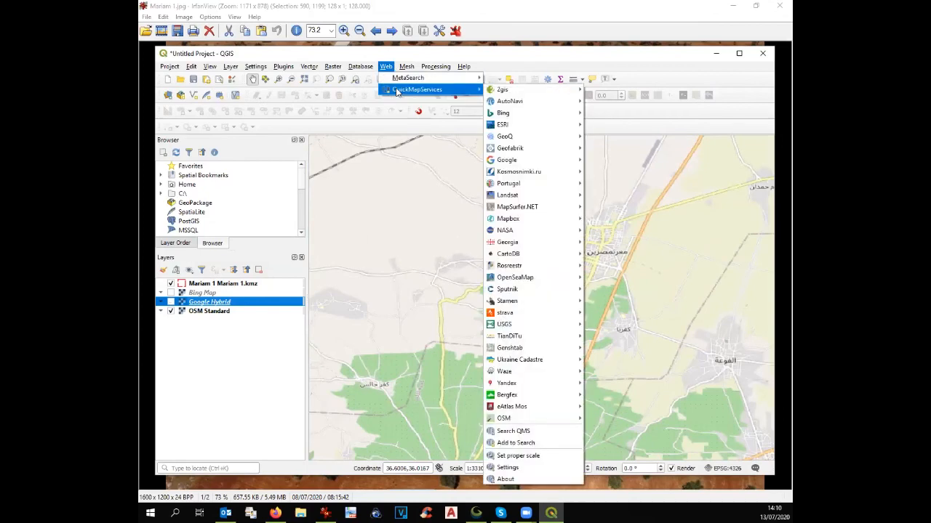
pyautogui.moveTo(504, 124)
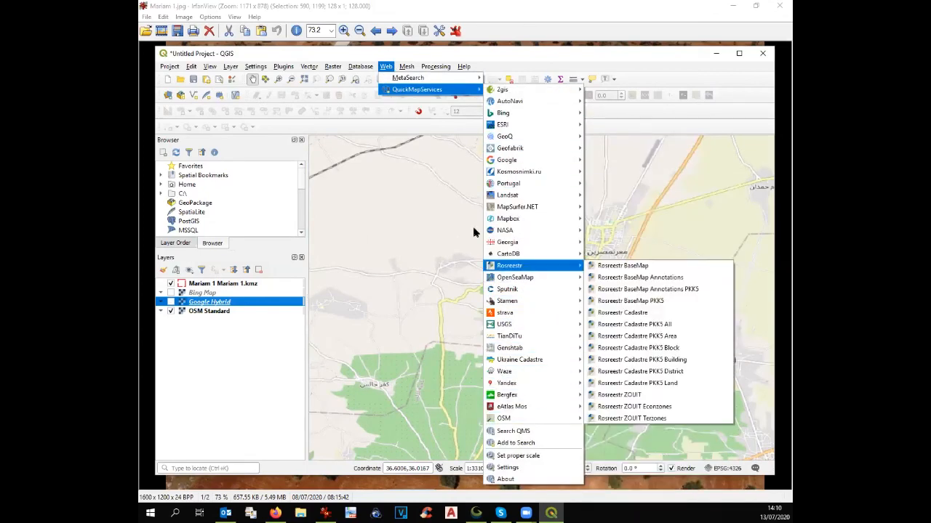
pyautogui.press('Escape')
pyautogui.press('Escape')
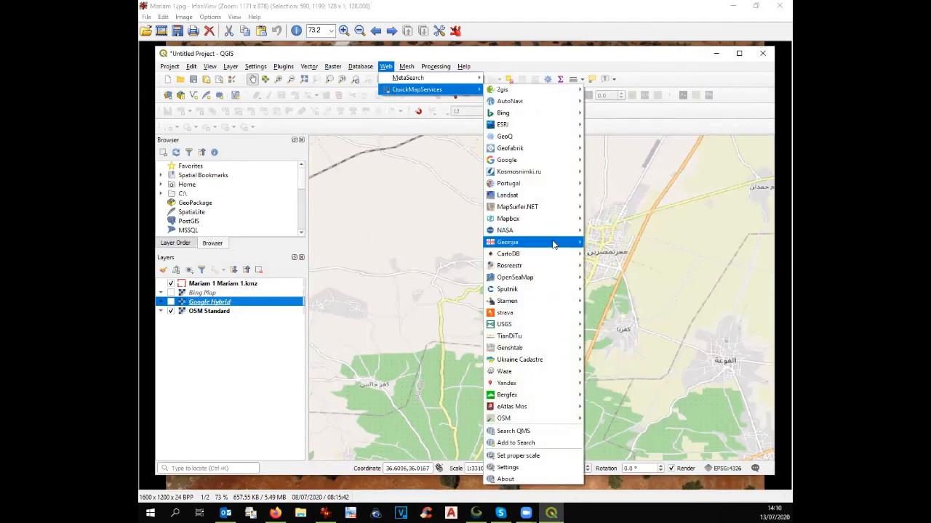
pyautogui.moveTo(505, 314)
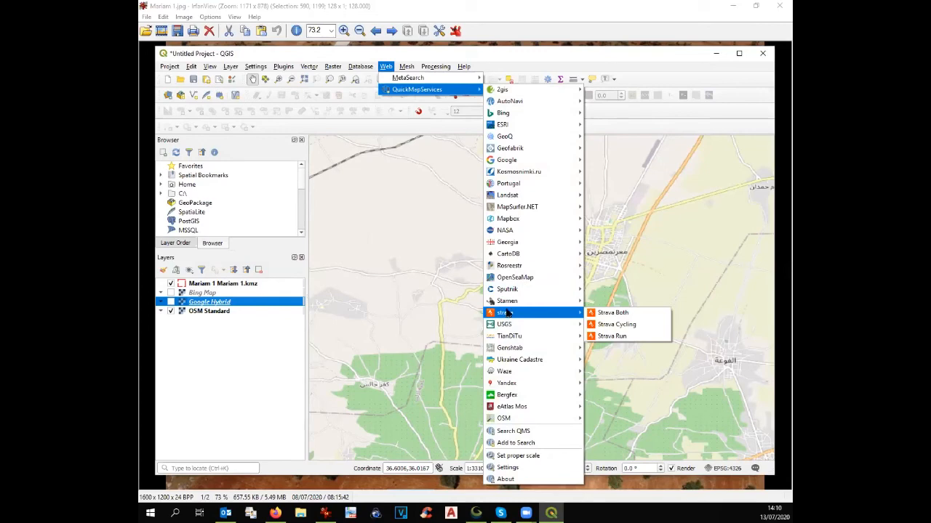
pyautogui.moveTo(509, 383)
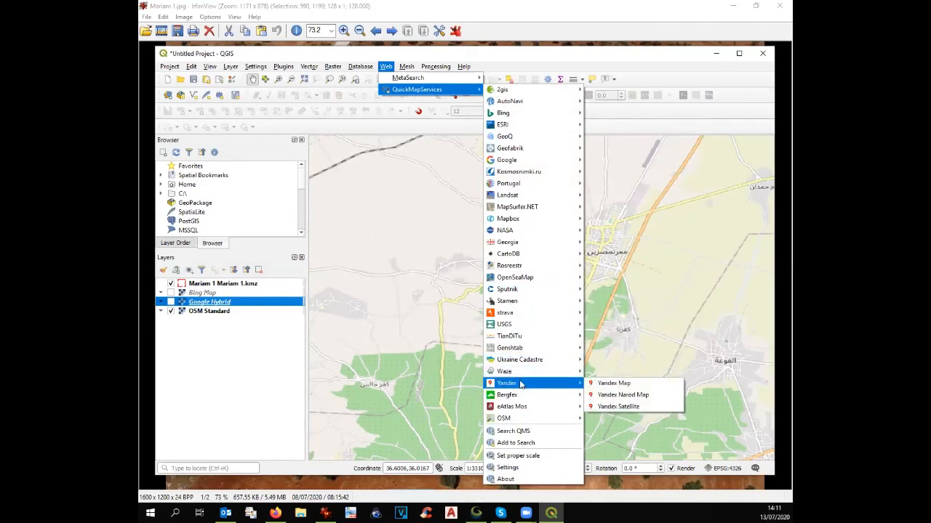
pyautogui.click(622, 383)
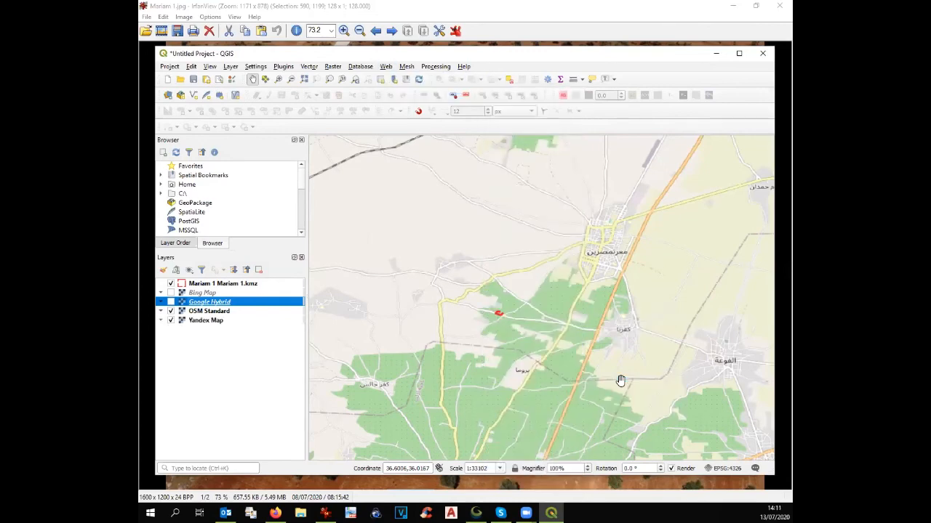
pyautogui.click(171, 312)
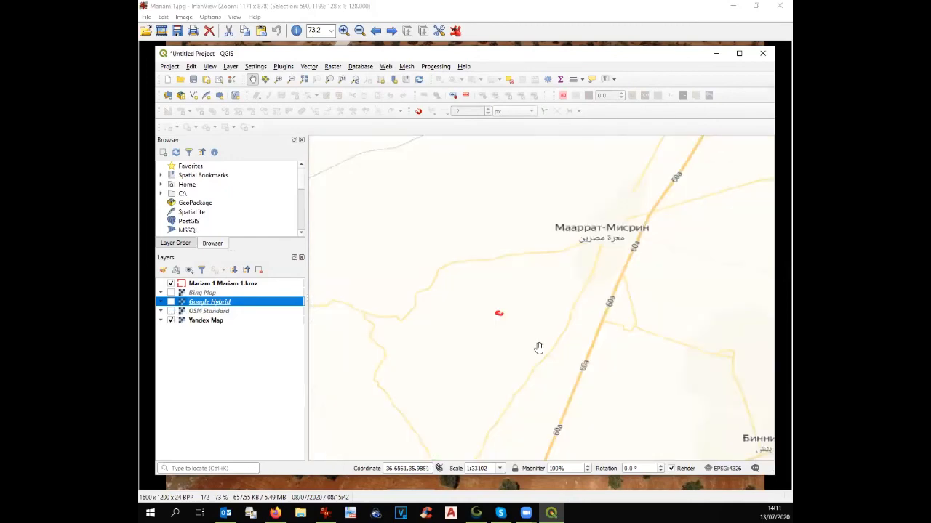
pyautogui.scroll(-1, 538, 348)
pyautogui.moveTo(538, 348); pyautogui.dragTo(522, 293)
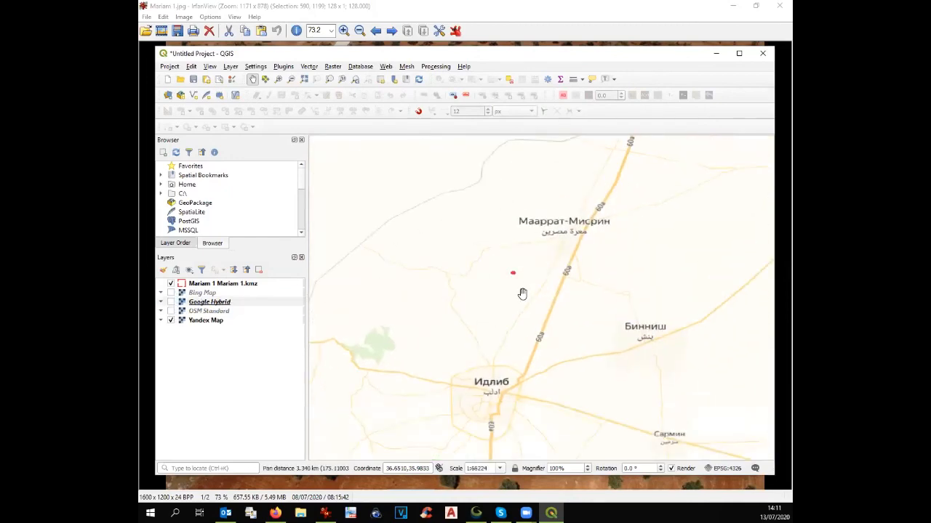
pyautogui.scroll(-1, 535, 268)
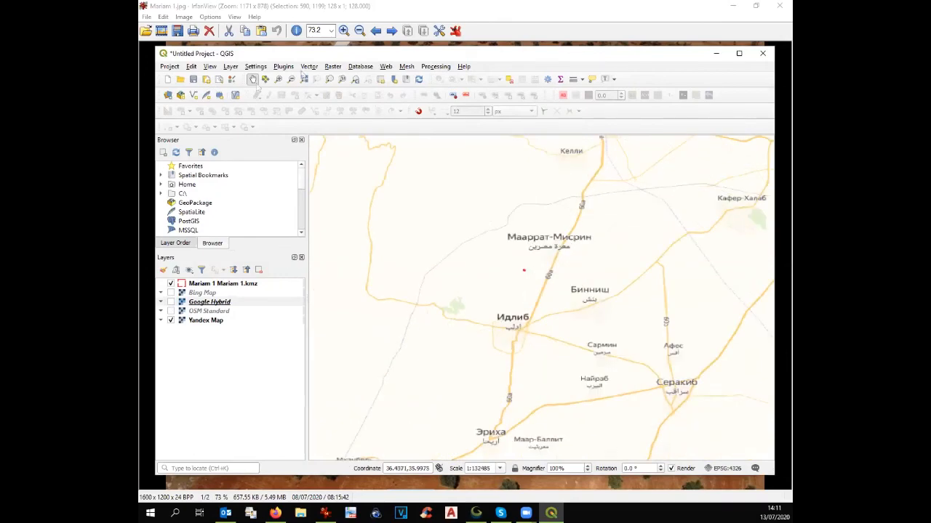
pyautogui.click(385, 67)
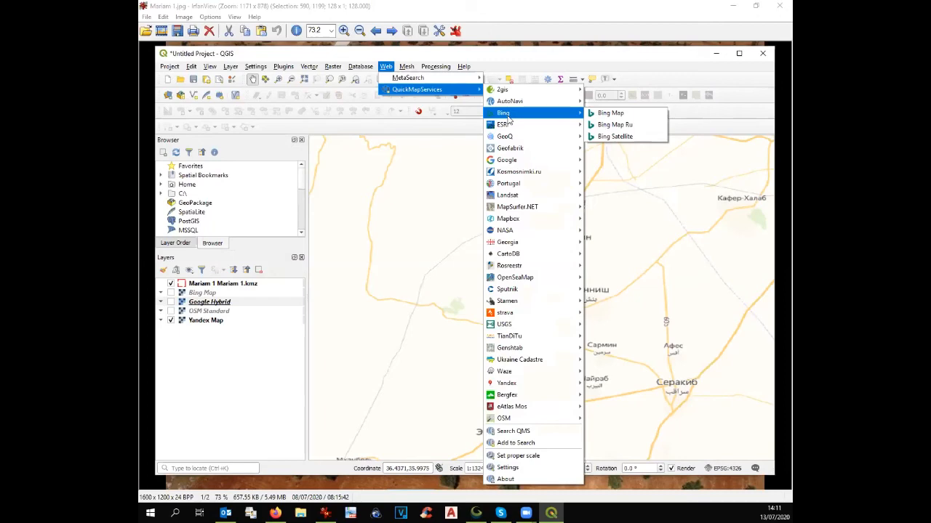
pyautogui.click(604, 226)
pyautogui.scroll(-1, 604, 225)
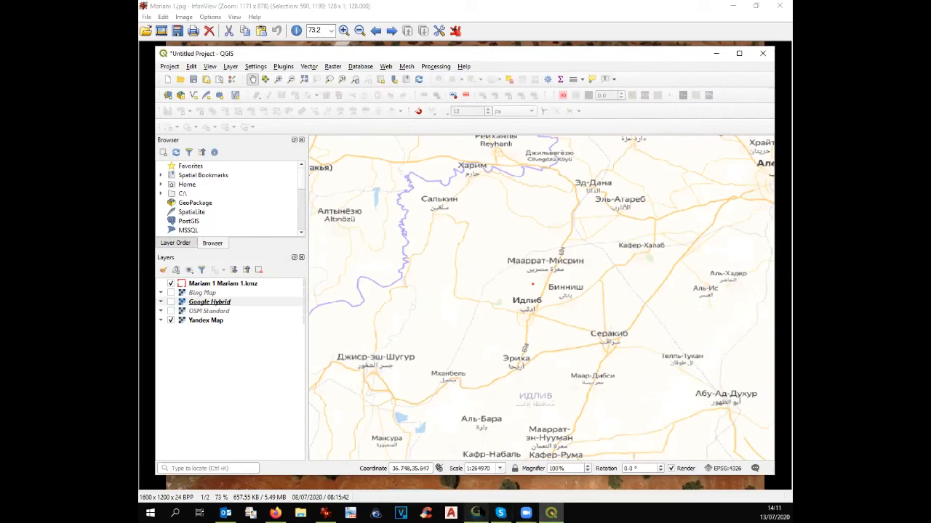
pyautogui.moveTo(478, 513)
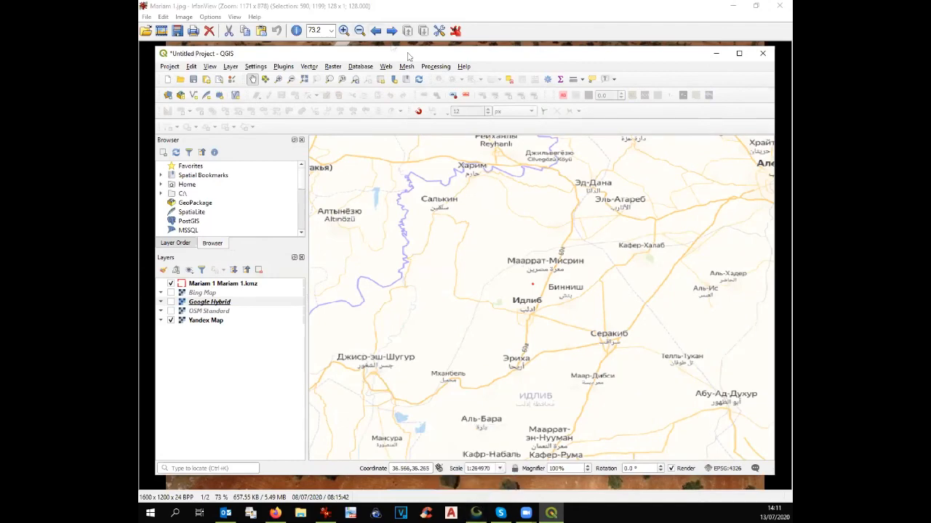
pyautogui.click(385, 66)
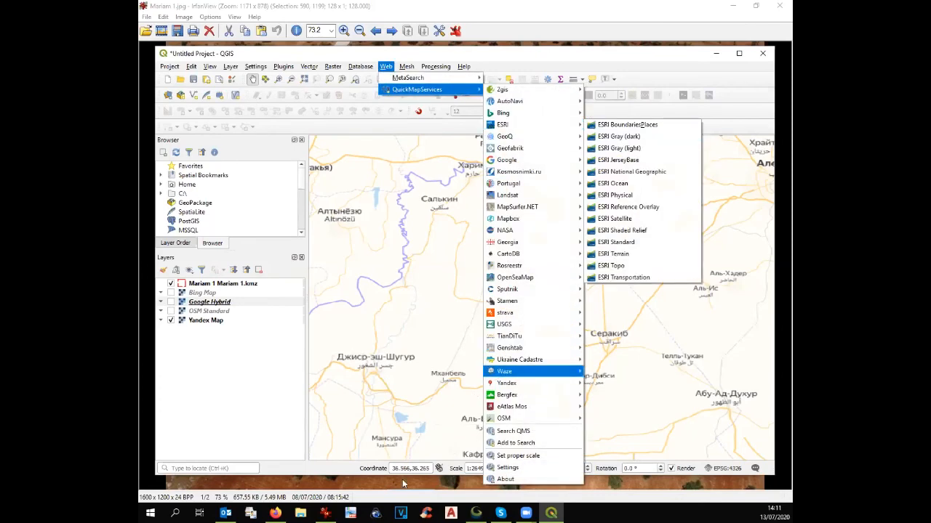
pyautogui.moveTo(504, 371)
pyautogui.click(614, 371)
# Switch to Firefox, copy the web address of the YouTube channel's videos page, and bring up the Zoom meeting controls
pyautogui.moveTo(275, 513)
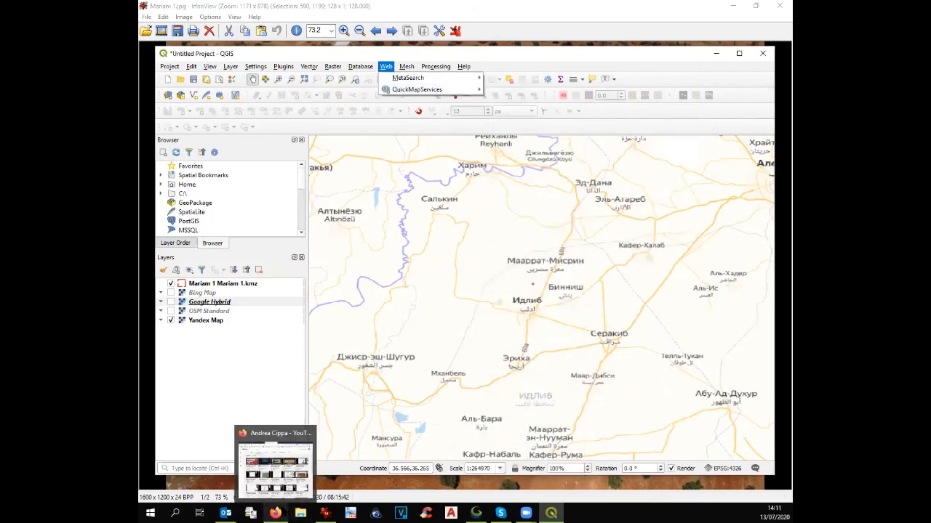
pyautogui.click(275, 465)
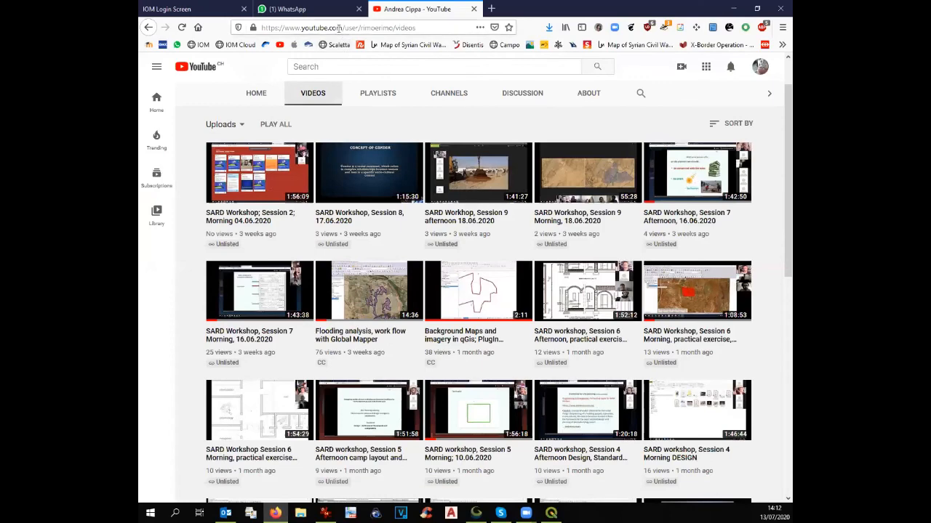
pyautogui.click(339, 28)
pyautogui.rightClick(338, 30)
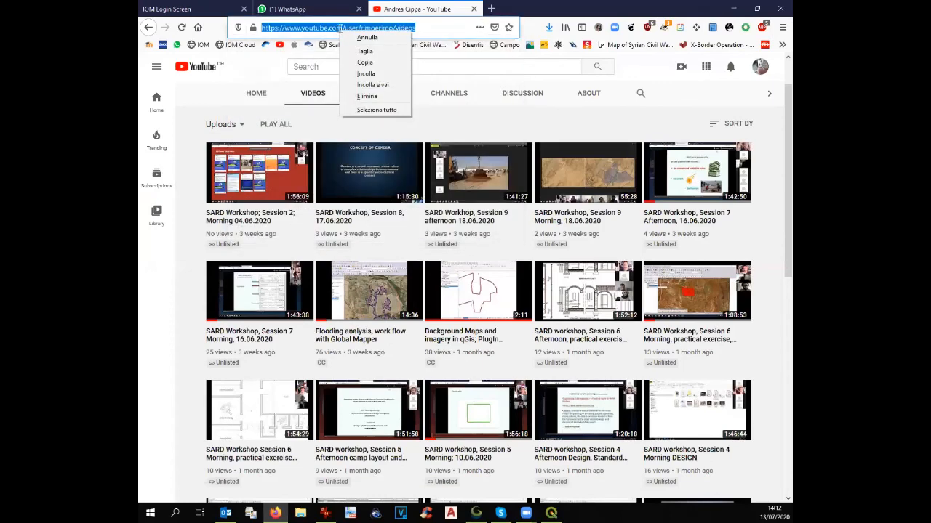
pyautogui.click(364, 64)
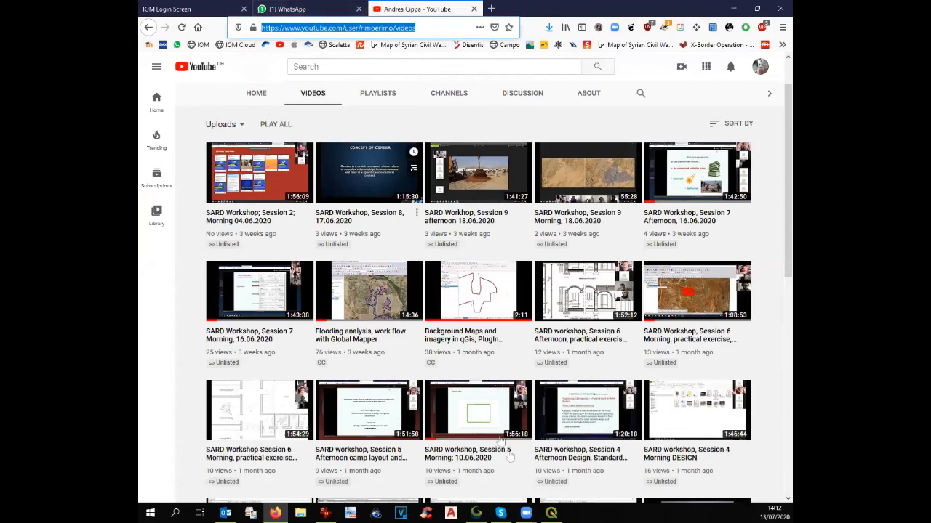
pyautogui.click(526, 513)
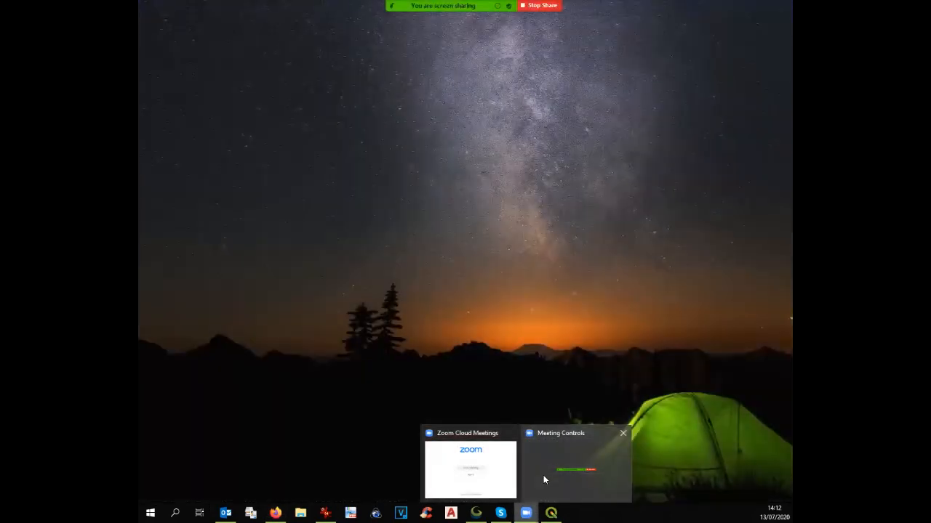
pyautogui.click(544, 480)
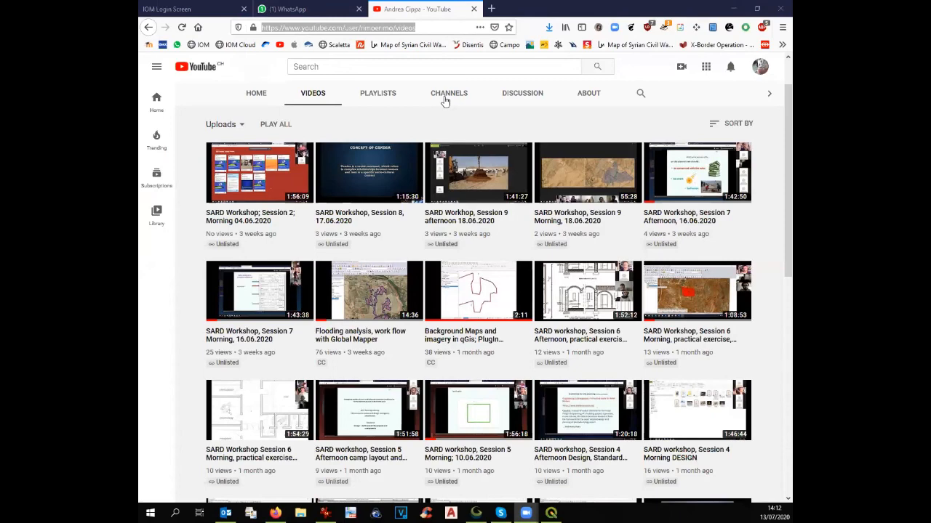
# Minimise the Firefox, QGIS and IrfanView windows to clear the desktop
pyautogui.doubleClick(717, 16)
pyautogui.click(714, 110)
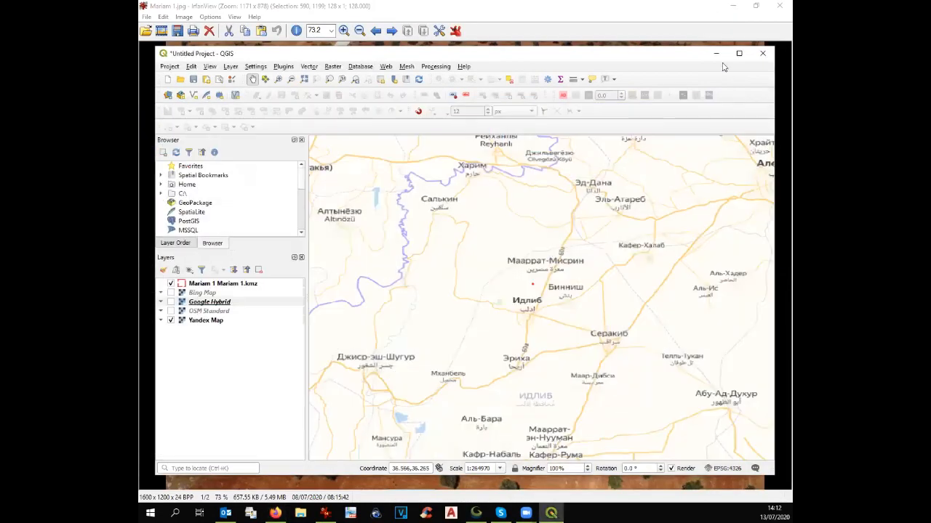
pyautogui.click(714, 53)
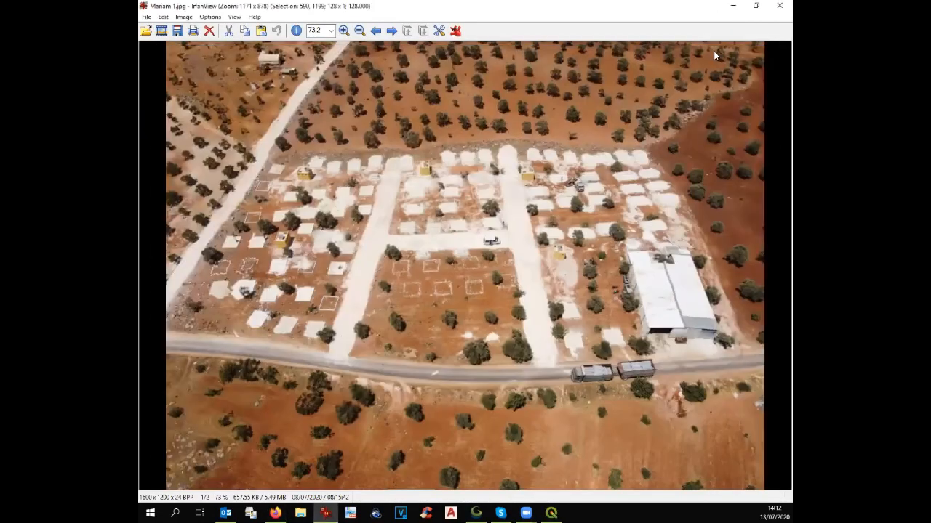
pyautogui.click(730, 7)
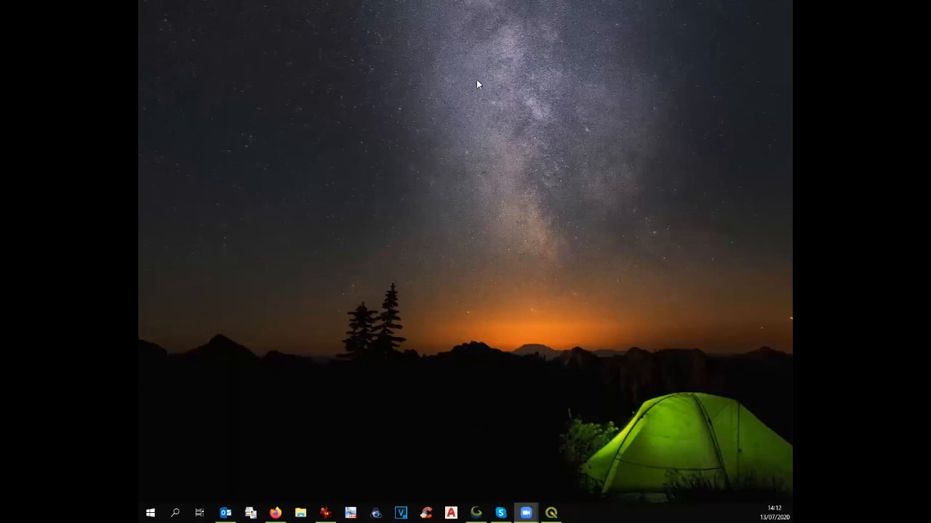